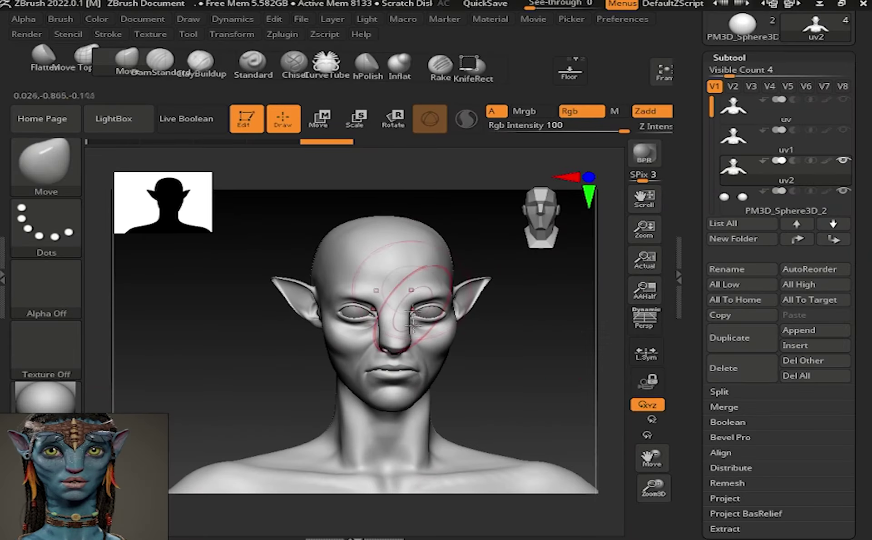
# - Fill the head subtool with a pale blue-grey base colour (about R 176, G 201)
pyautogui.click(72, 495)
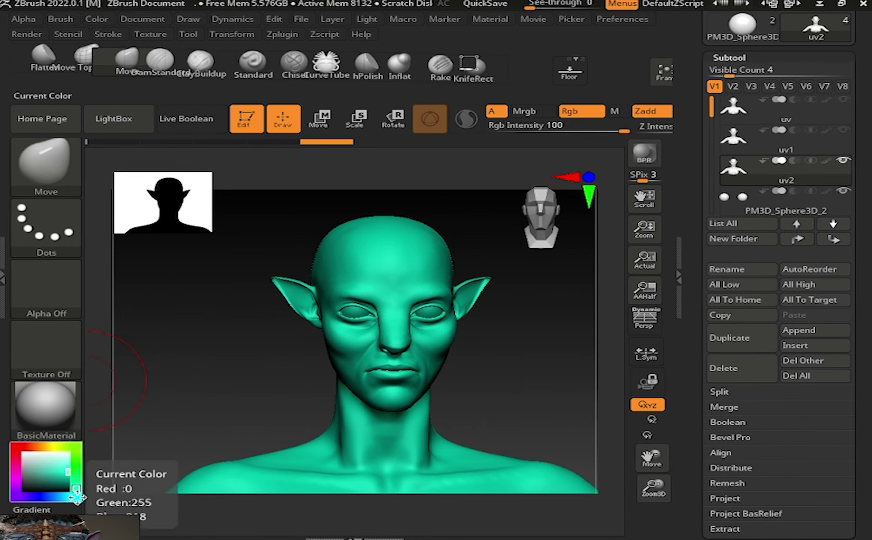
pyautogui.moveTo(73, 495); pyautogui.dragTo(36, 461)
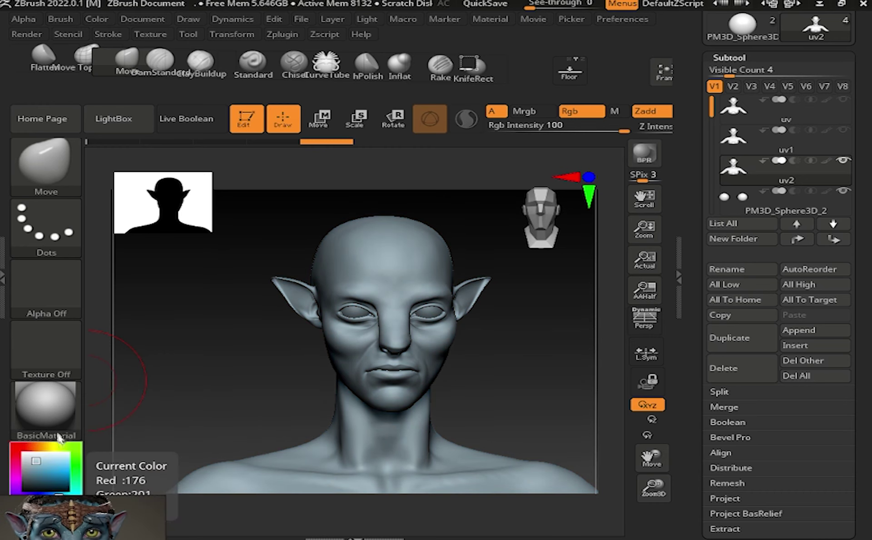
pyautogui.click(96, 19)
pyautogui.press('Down')
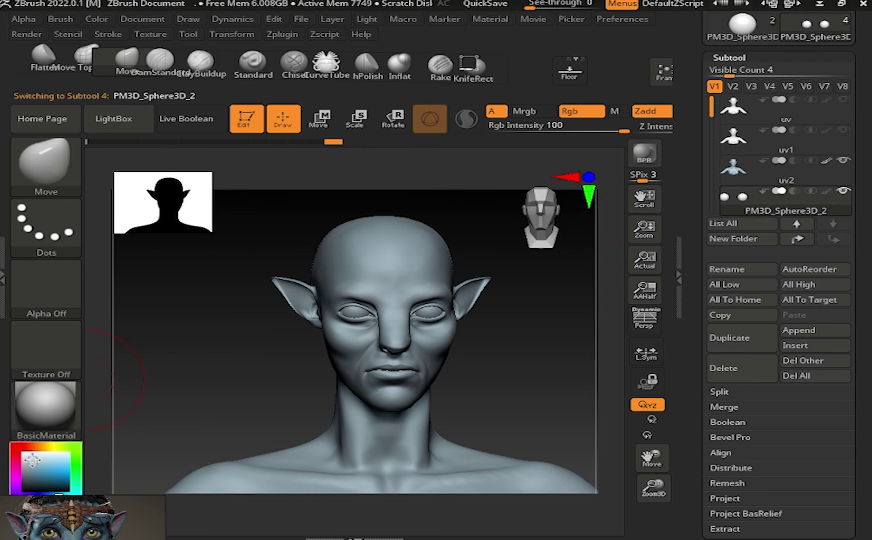
pyautogui.click(96, 18)
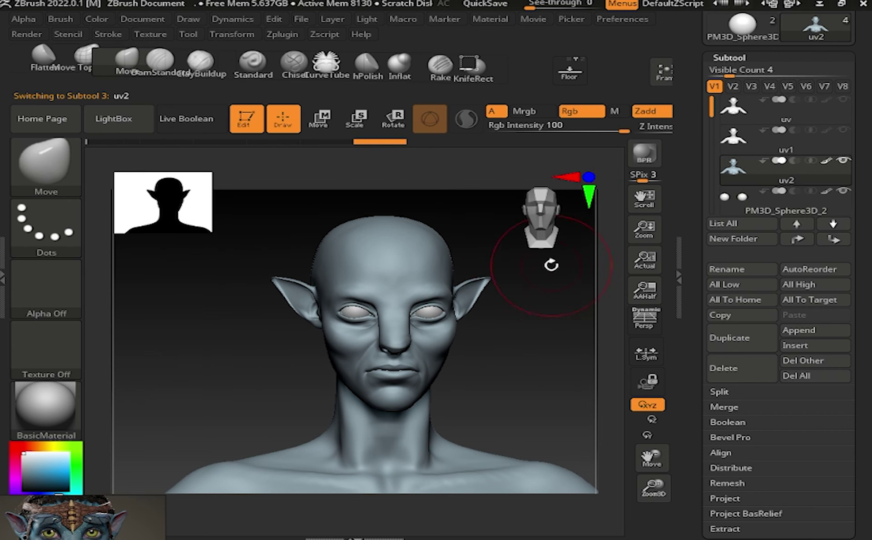
pyautogui.click(679, 277)
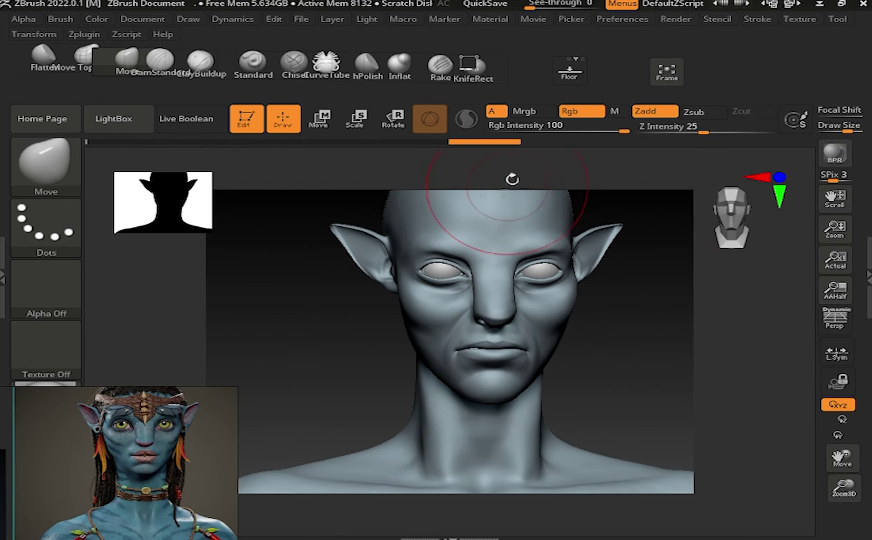
# - Choose the Paint brush from the brush library for polypainting
pyautogui.press('b')
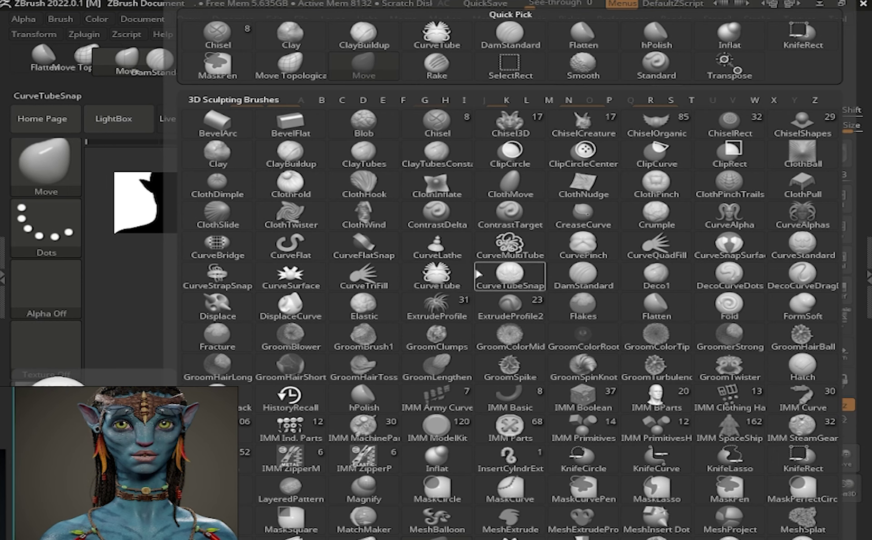
pyautogui.click(481, 285)
pyautogui.press('b')
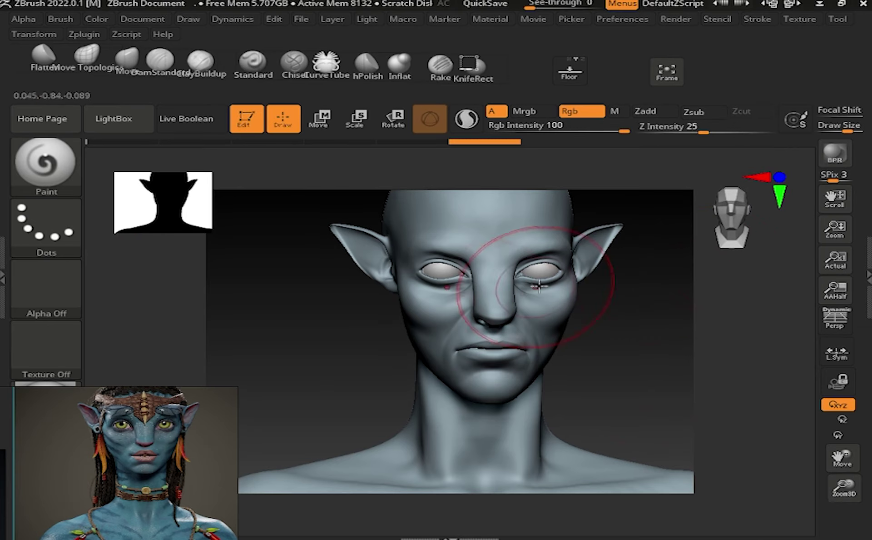
pyautogui.moveTo(845, 488)
pyautogui.mouseDown()
pyautogui.moveTo(834, 477)
pyautogui.moveTo(845, 505)
pyautogui.mouseUp()
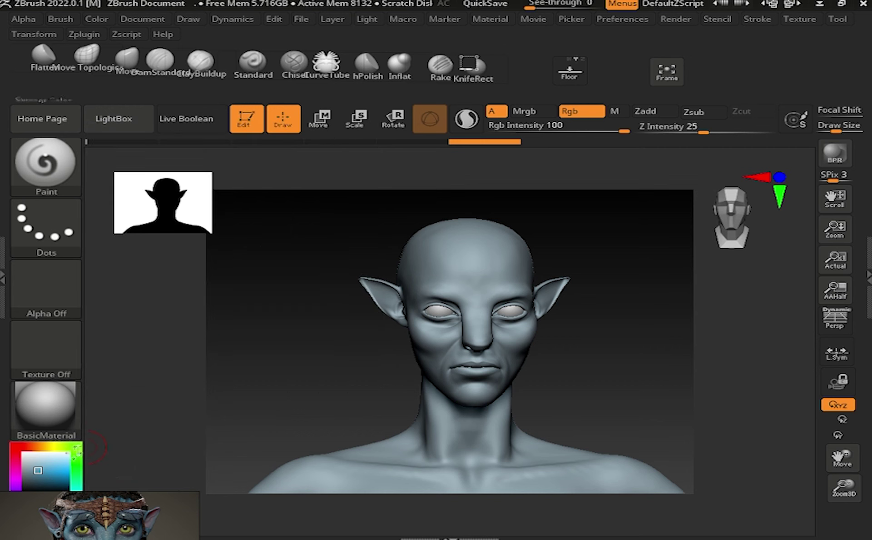
# - Enlarge the brush, then undo the stray edits back to an earlier sculpt state
pyautogui.scroll(5, 440, 337)
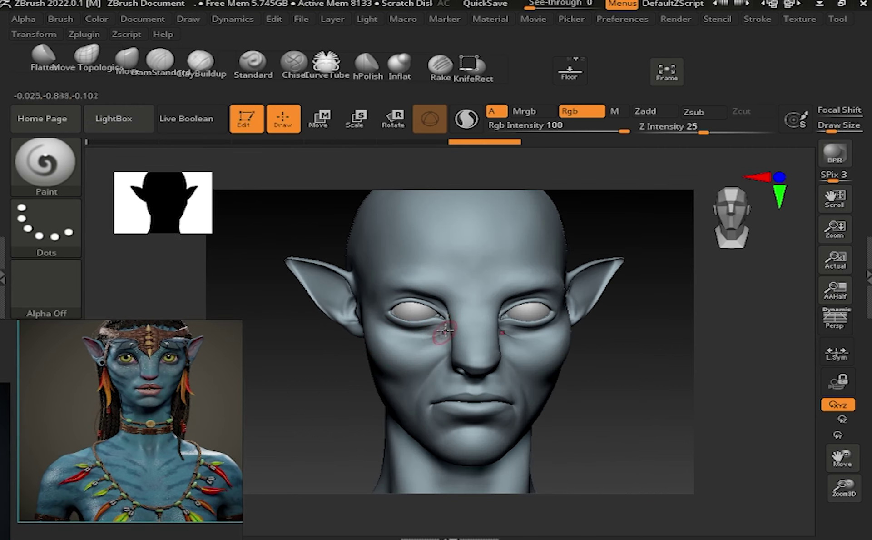
pyautogui.scroll(5, 439, 336)
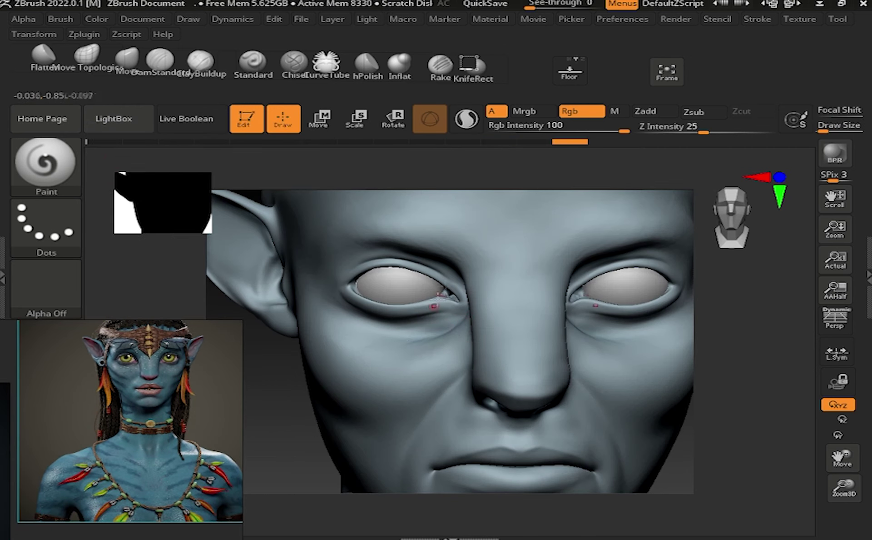
pyautogui.press('s')
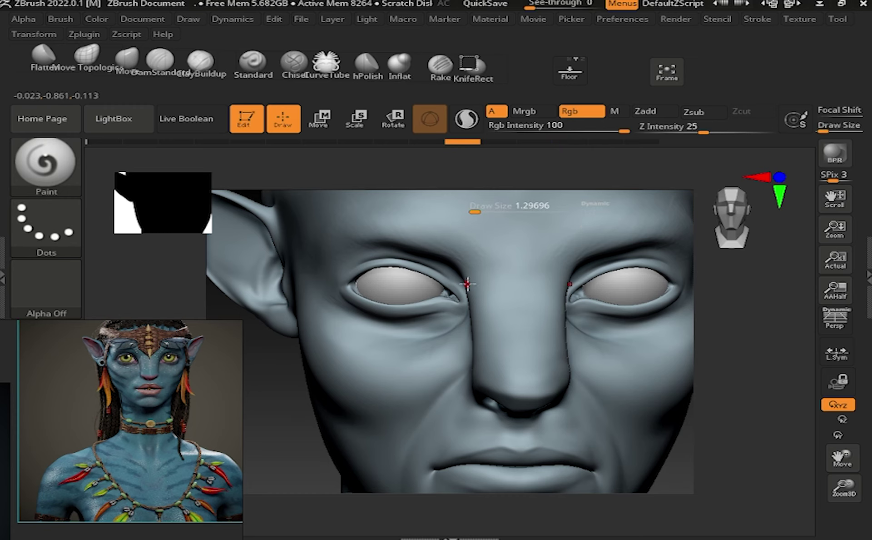
pyautogui.moveTo(475, 210); pyautogui.dragTo(487, 210)
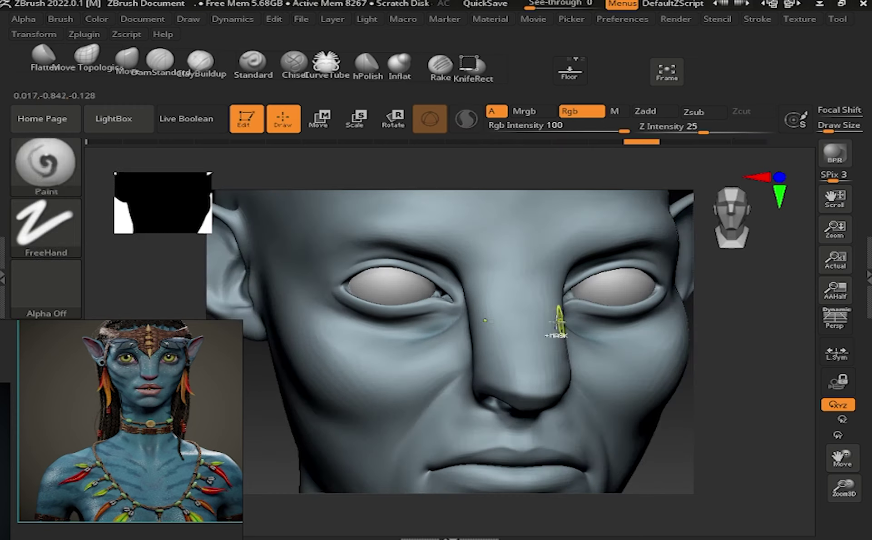
pyautogui.click(600, 143)
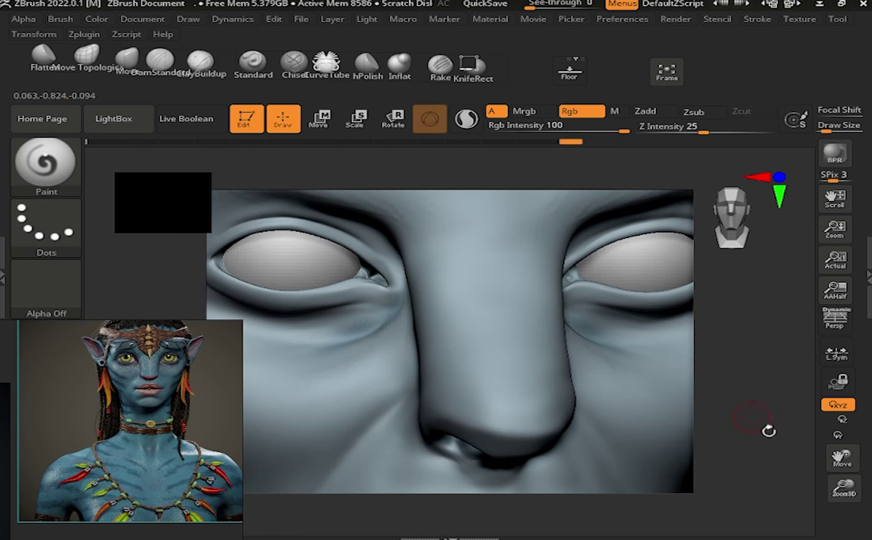
pyautogui.press('f')
pyautogui.hotkey('ctrl', 'z')
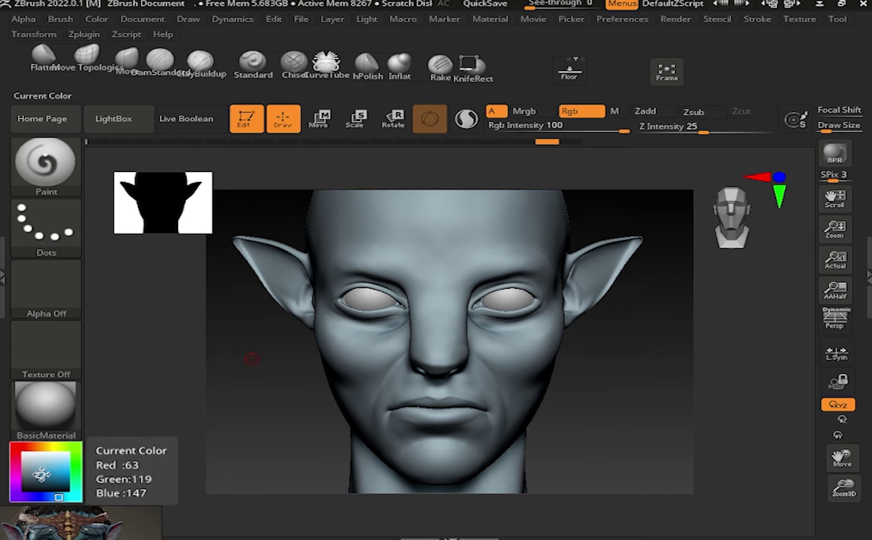
# - Lower Z Intensity to 12 and Rgb Intensity to 18, then orbit to a three-quarter view
pyautogui.moveTo(252, 359); pyautogui.dragTo(318, 272)
pyautogui.moveTo(703, 133); pyautogui.dragTo(684, 130)
pyautogui.moveTo(727, 295)
pyautogui.mouseDown()
pyautogui.moveTo(503, 230)
pyautogui.moveTo(727, 282)
pyautogui.mouseUp()
pyautogui.moveTo(624, 131); pyautogui.dragTo(547, 131)
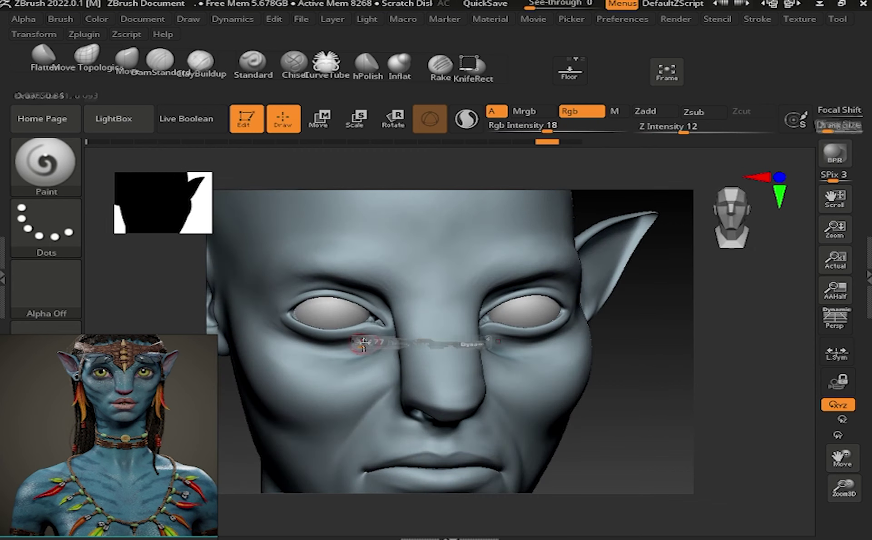
pyautogui.moveTo(636, 318)
pyautogui.mouseDown()
pyautogui.moveTo(591, 313)
pyautogui.moveTo(523, 282)
pyautogui.mouseUp()
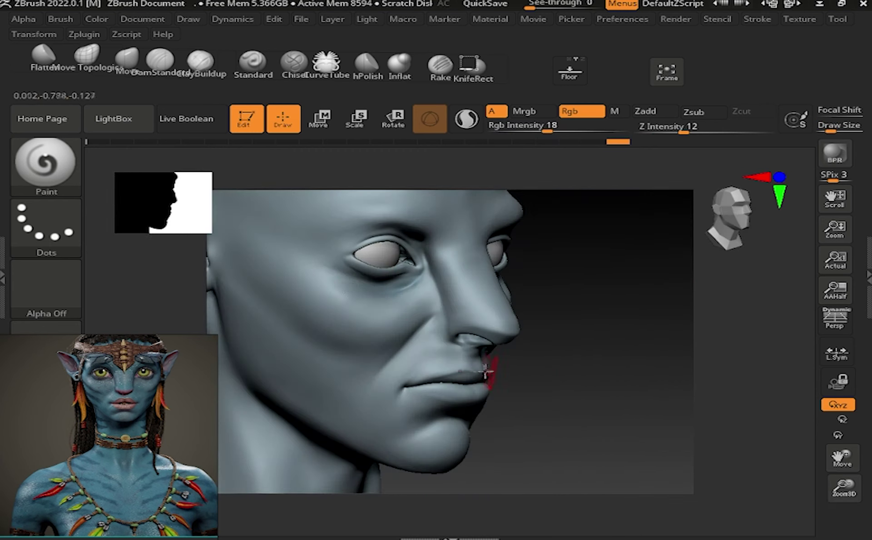
pyautogui.moveTo(487, 366); pyautogui.dragTo(331, 302, button='right')
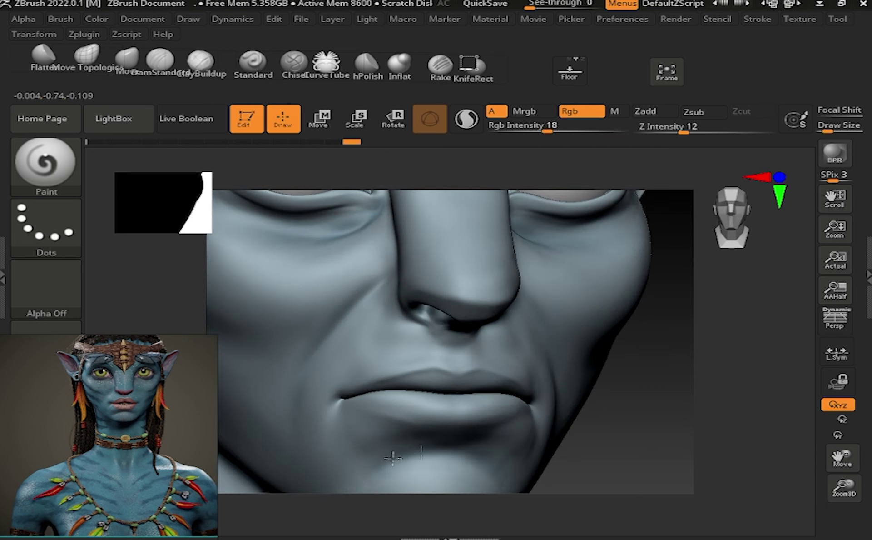
pyautogui.moveTo(781, 463)
pyautogui.mouseDown()
pyautogui.moveTo(683, 429)
pyautogui.moveTo(710, 353)
pyautogui.moveTo(687, 337)
pyautogui.mouseUp()
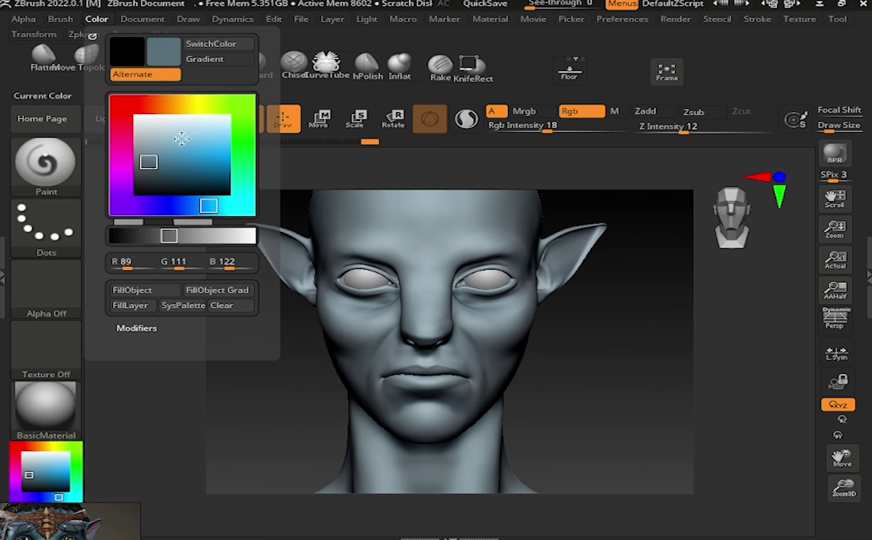
# - Reduce Draw Size to about 11.69 and pick a soft pink paint colour
pyautogui.moveTo(844, 487); pyautogui.dragTo(845, 450)
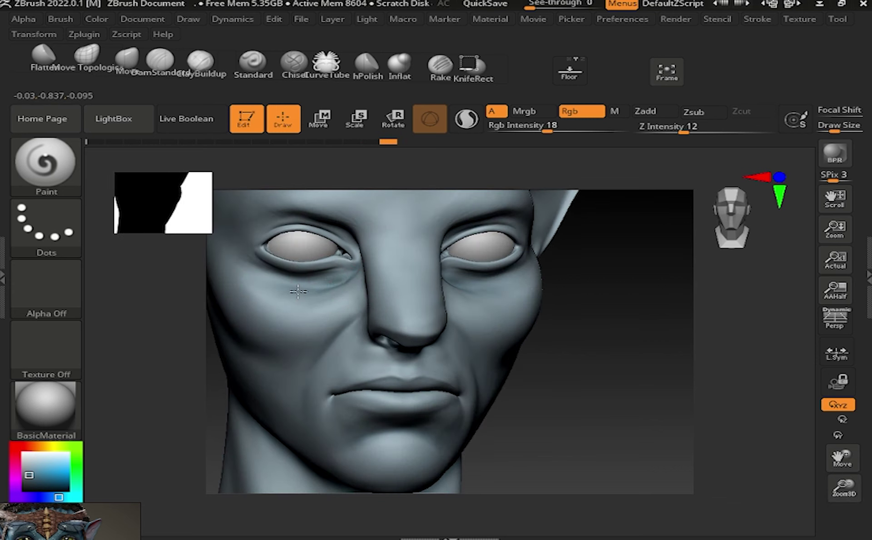
pyautogui.keyDown('ctrl'); pyautogui.moveTo(370, 200); pyautogui.dragTo(535, 282, button='right'); pyautogui.keyUp('ctrl')
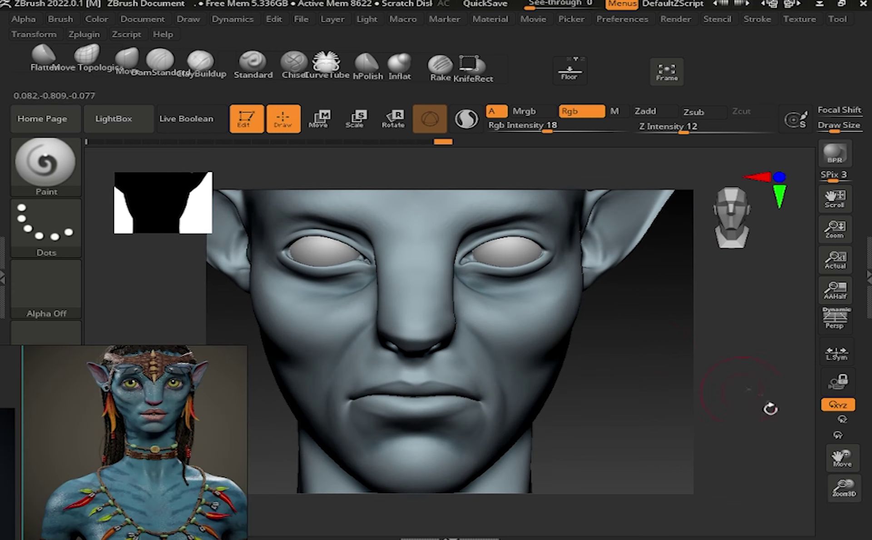
pyautogui.press('f')
pyautogui.moveTo(674, 347)
pyautogui.mouseDown(button='right')
pyautogui.moveTo(586, 303)
pyautogui.moveTo(464, 385)
pyautogui.moveTo(477, 364)
pyautogui.moveTo(338, 307)
pyautogui.mouseUp(button='right')
pyautogui.press('s')
pyautogui.click(339, 308)
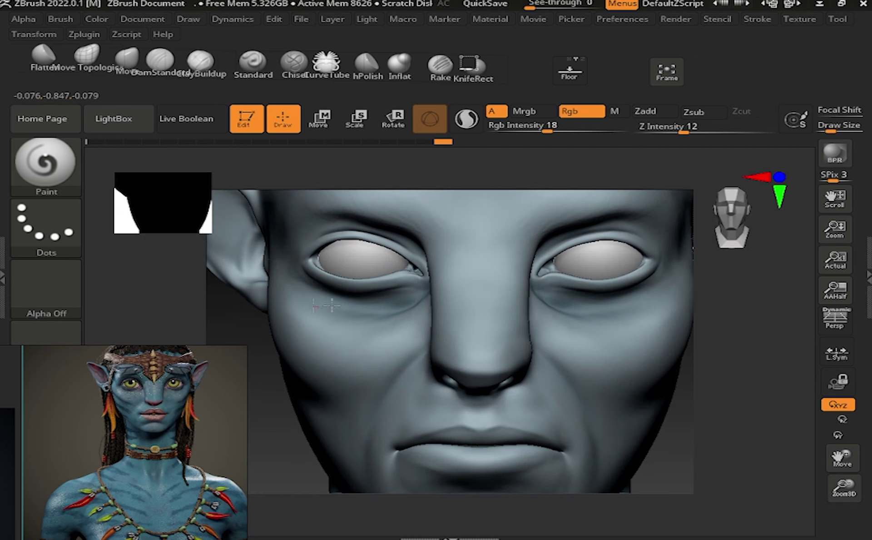
pyautogui.keyDown('ctrl'); pyautogui.moveTo(286, 277); pyautogui.dragTo(352, 260, button='right'); pyautogui.keyUp('ctrl')
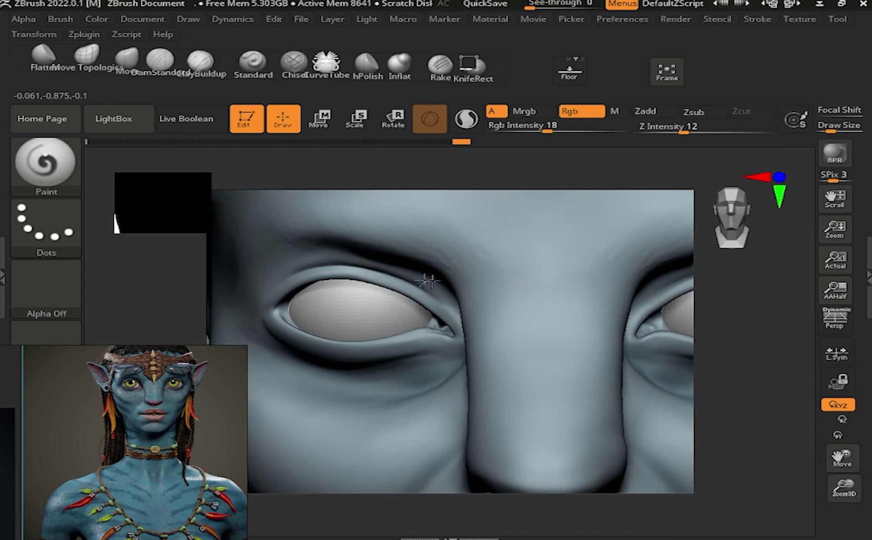
pyautogui.moveTo(844, 489); pyautogui.dragTo(845, 509)
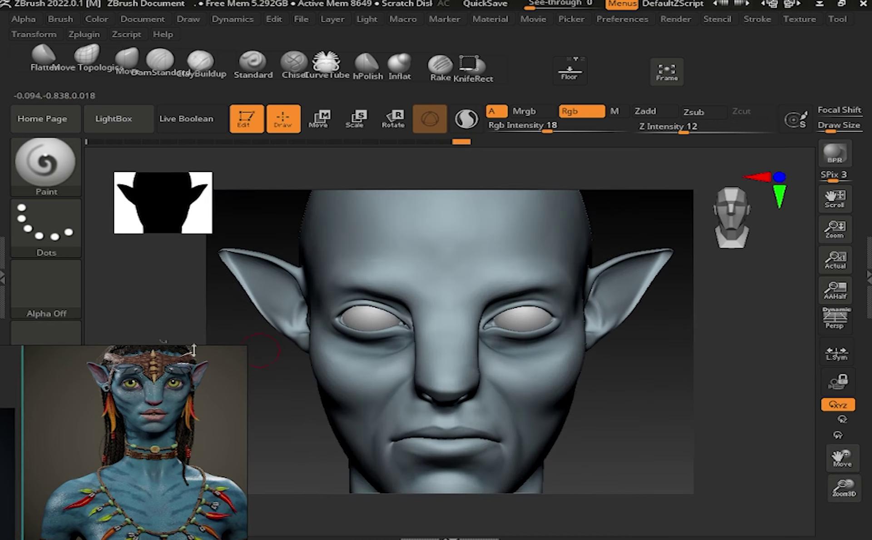
pyautogui.click(15, 457)
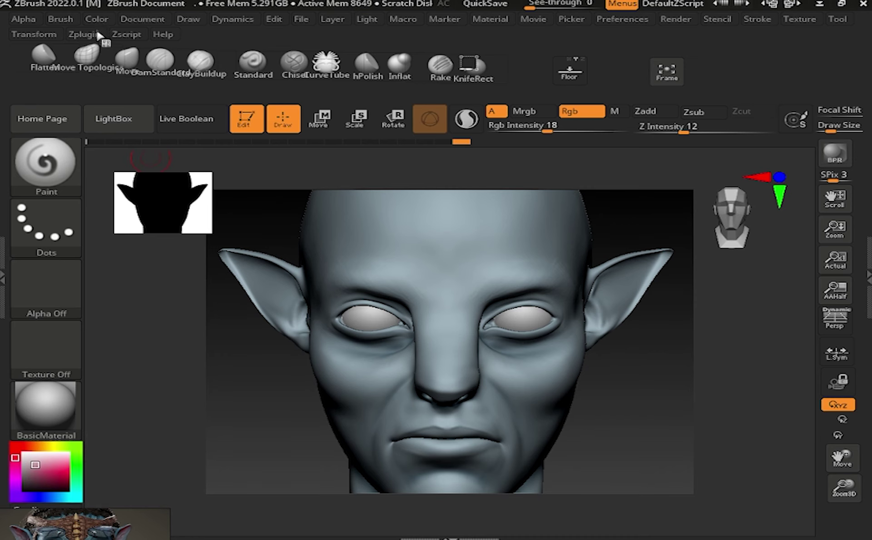
# - Lighten the pink paint colour and zoom in on the ear
pyautogui.click(96, 18)
pyautogui.moveTo(161, 141); pyautogui.dragTo(170, 132)
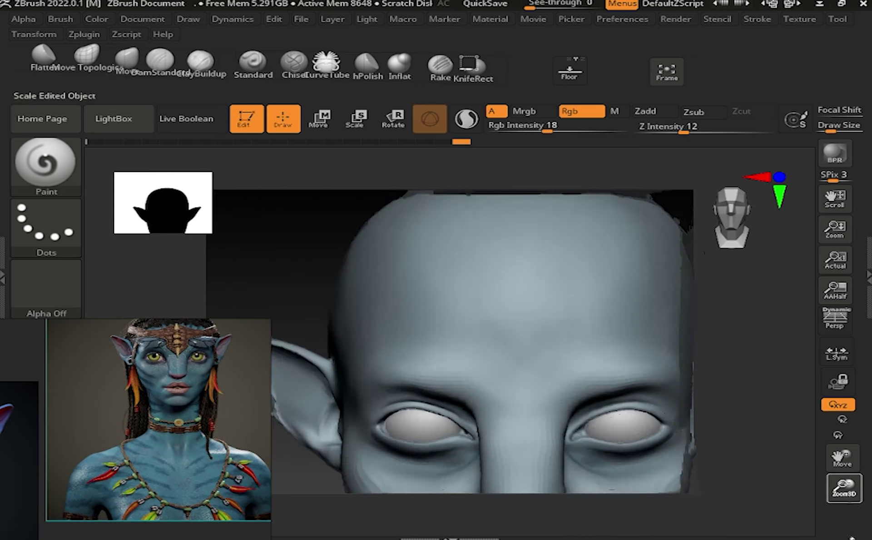
pyautogui.moveTo(591, 408)
pyautogui.mouseDown()
pyautogui.moveTo(633, 437)
pyautogui.moveTo(476, 302)
pyautogui.mouseUp()
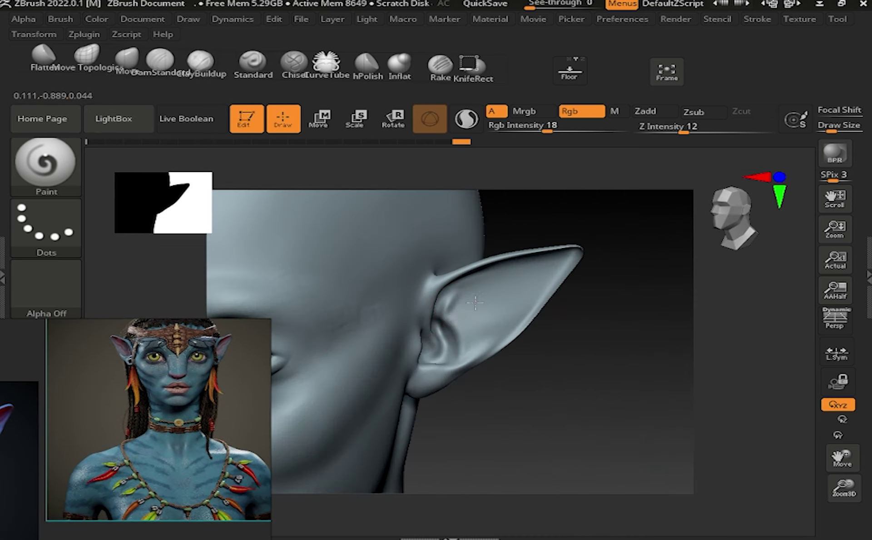
pyautogui.moveTo(591, 409); pyautogui.dragTo(483, 266)
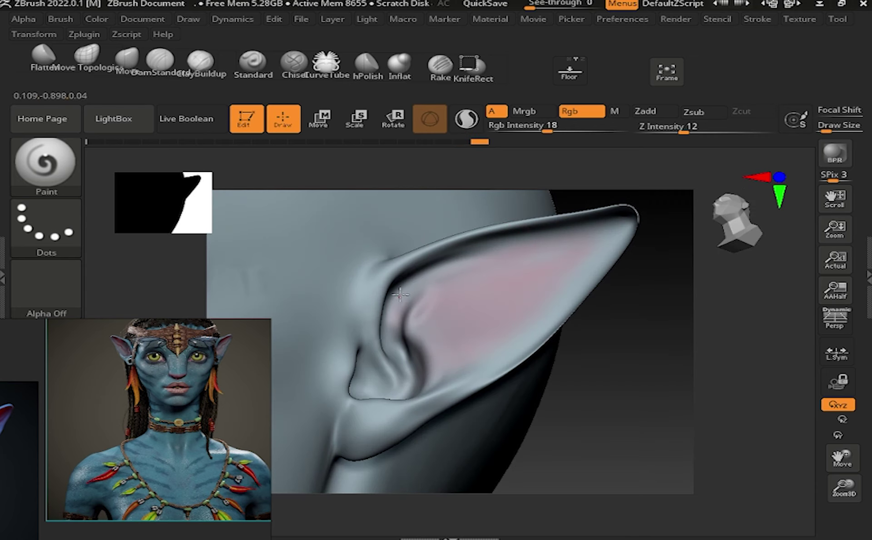
pyautogui.moveTo(542, 263)
pyautogui.mouseDown()
pyautogui.moveTo(490, 352)
pyautogui.moveTo(415, 339)
pyautogui.mouseUp()
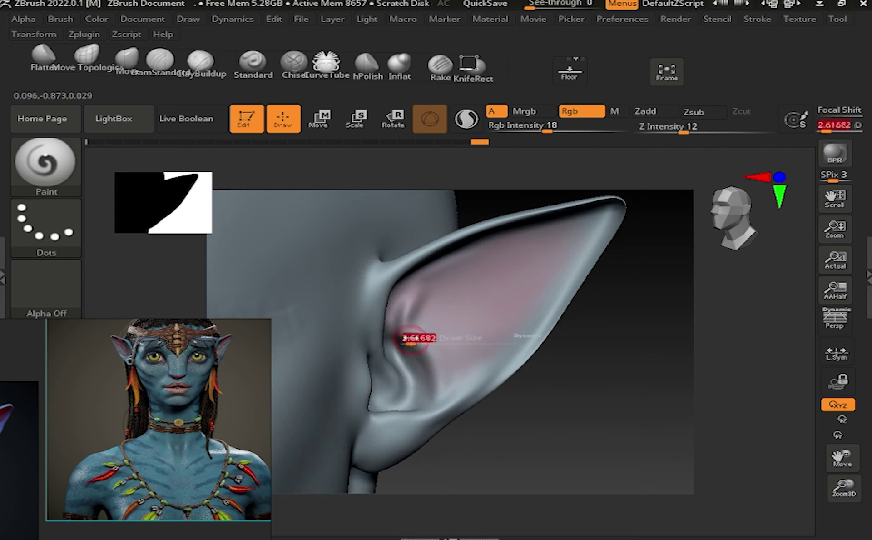
# - Raise Rgb Intensity to 39 and paint soft pink inside the ear
pyautogui.moveTo(552, 131); pyautogui.dragTo(574, 131)
pyautogui.moveTo(517, 339); pyautogui.dragTo(561, 261)
pyautogui.moveTo(561, 261)
pyautogui.mouseDown(button='right')
pyautogui.moveTo(477, 292)
pyautogui.moveTo(460, 355)
pyautogui.mouseUp(button='right')
pyautogui.moveTo(460, 354); pyautogui.dragTo(413, 401)
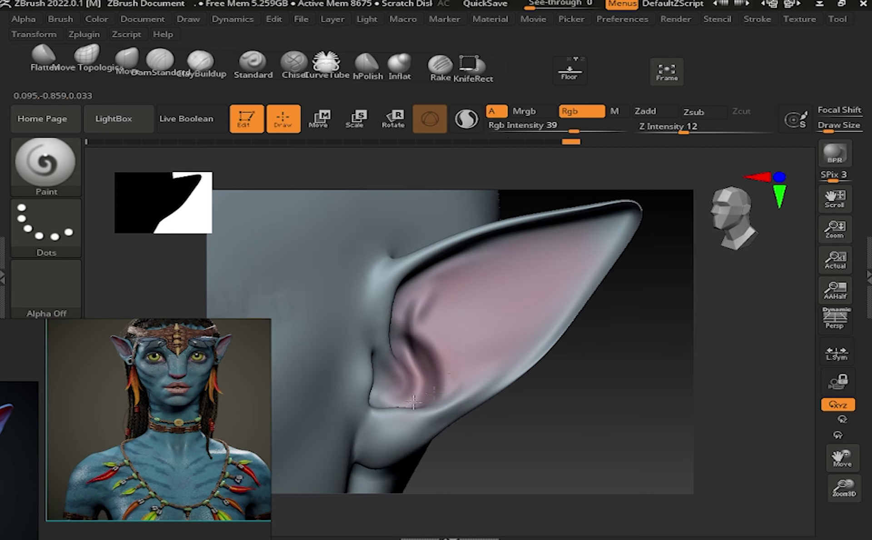
pyautogui.moveTo(617, 226); pyautogui.dragTo(682, 318)
pyautogui.moveTo(845, 488); pyautogui.dragTo(842, 436)
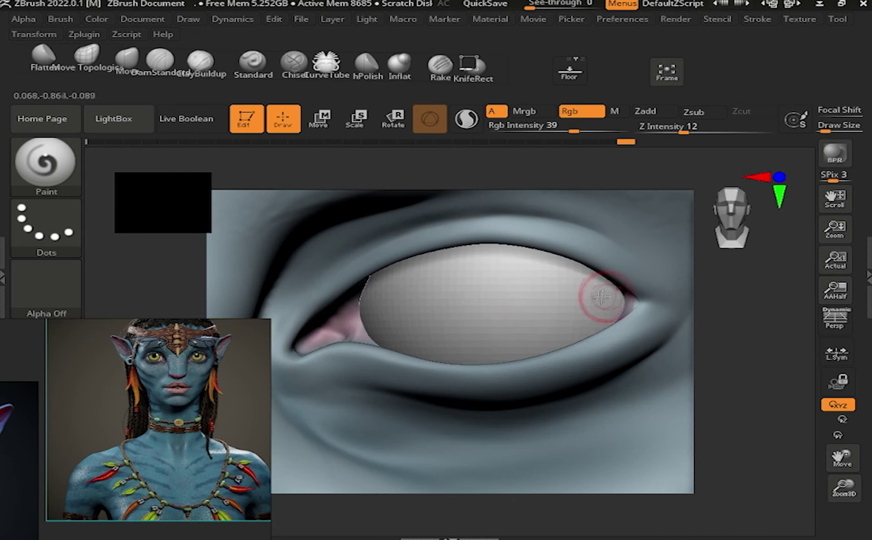
# - Paint soft pink (R 210, G 159, B 172) across the lower and upper lips
pyautogui.moveTo(627, 307); pyautogui.dragTo(629, 301, button='right')
pyautogui.moveTo(775, 428)
pyautogui.mouseDown()
pyautogui.moveTo(729, 401)
pyautogui.moveTo(317, 322)
pyautogui.mouseUp()
pyautogui.moveTo(317, 323); pyautogui.dragTo(786, 333, button='right')
pyautogui.moveTo(843, 457)
pyautogui.mouseDown()
pyautogui.moveTo(800, 450)
pyautogui.moveTo(843, 476)
pyautogui.moveTo(842, 513)
pyautogui.moveTo(842, 505)
pyautogui.mouseUp()
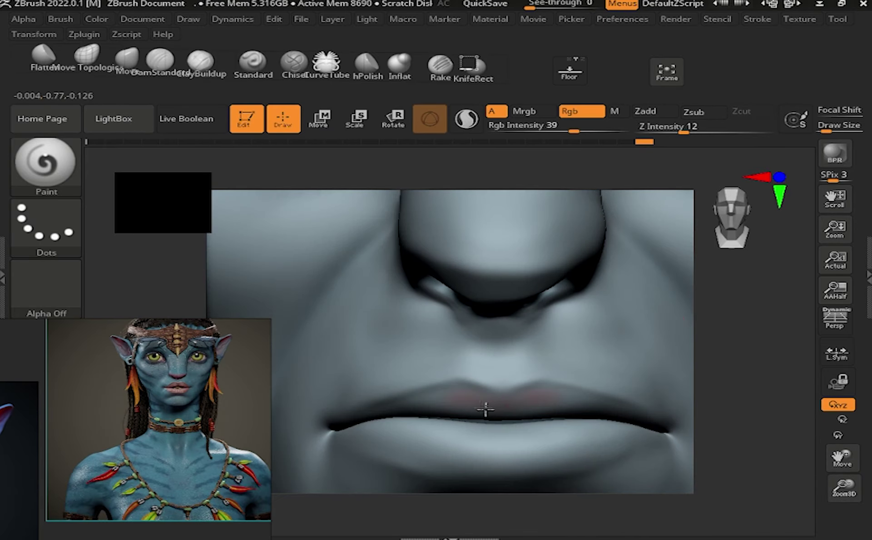
pyautogui.moveTo(429, 439); pyautogui.dragTo(480, 458)
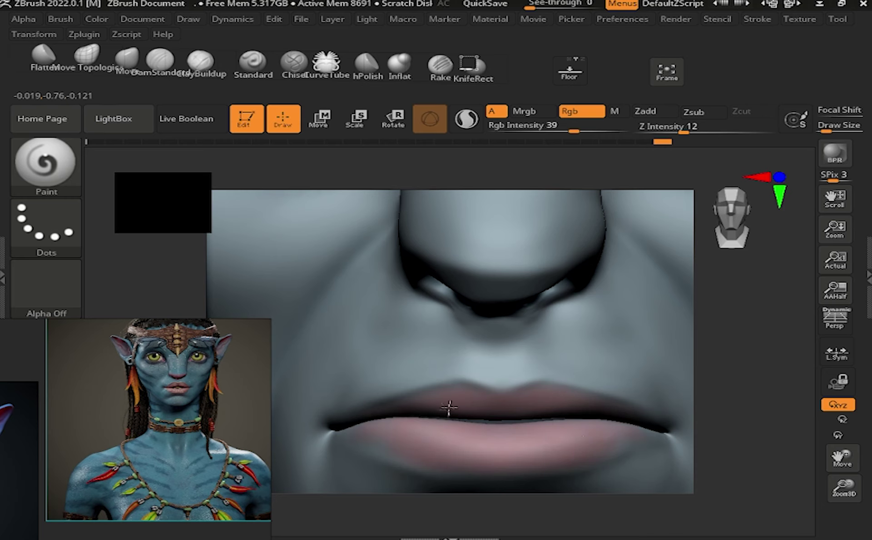
pyautogui.moveTo(843, 459); pyautogui.dragTo(842, 432)
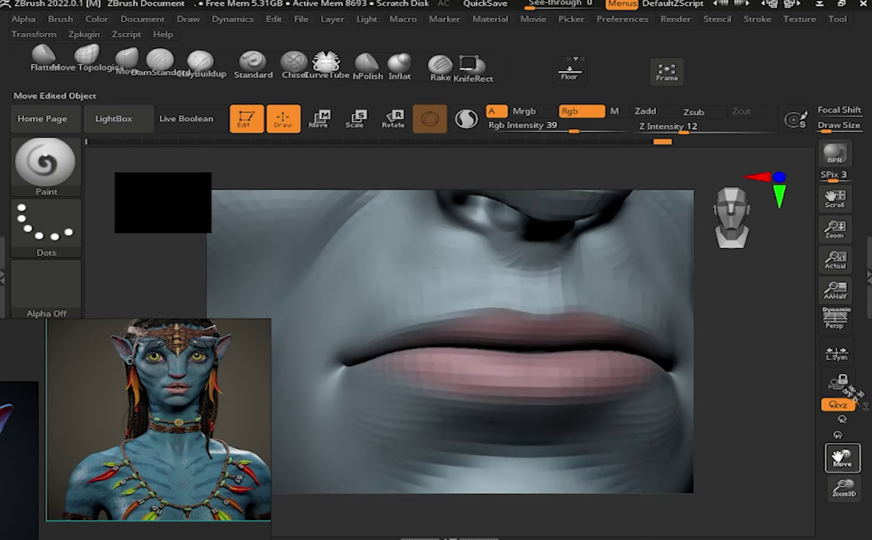
pyautogui.moveTo(454, 321); pyautogui.dragTo(411, 344)
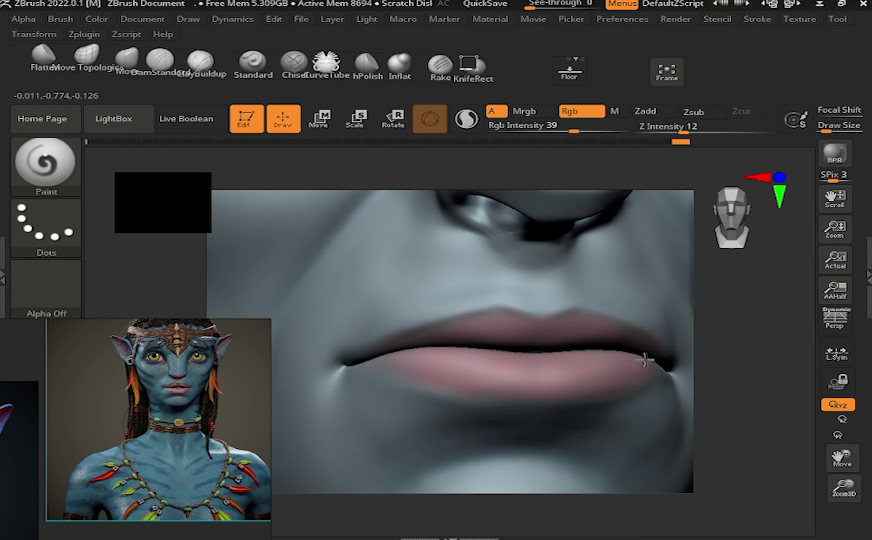
pyautogui.moveTo(843, 459)
pyautogui.mouseDown()
pyautogui.moveTo(859, 493)
pyautogui.moveTo(845, 489)
pyautogui.mouseUp()
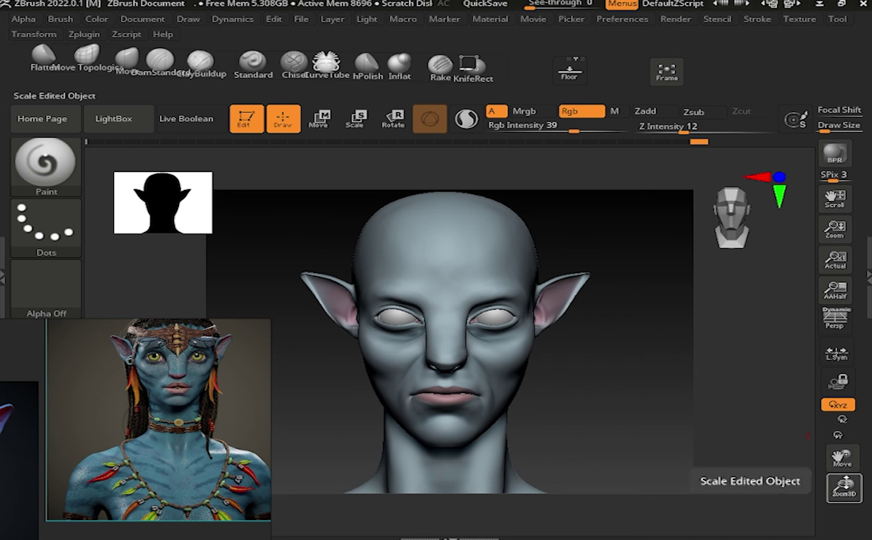
# - Undo the recent stray paint strokes and reframe the view on the face
pyautogui.moveTo(707, 356)
pyautogui.mouseDown()
pyautogui.moveTo(517, 289)
pyautogui.moveTo(655, 259)
pyautogui.mouseUp()
pyautogui.click(96, 18)
pyautogui.moveTo(845, 486); pyautogui.dragTo(845, 450)
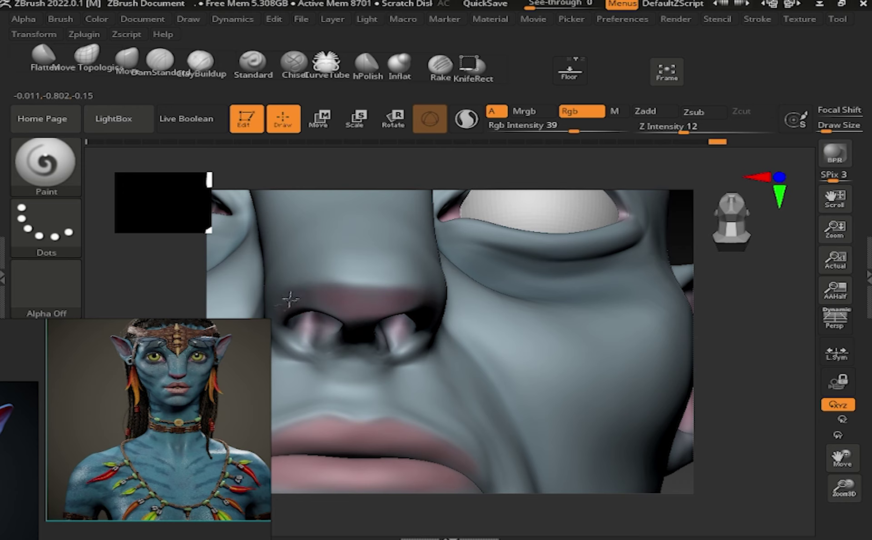
pyautogui.hotkey('ctrl', 'z')
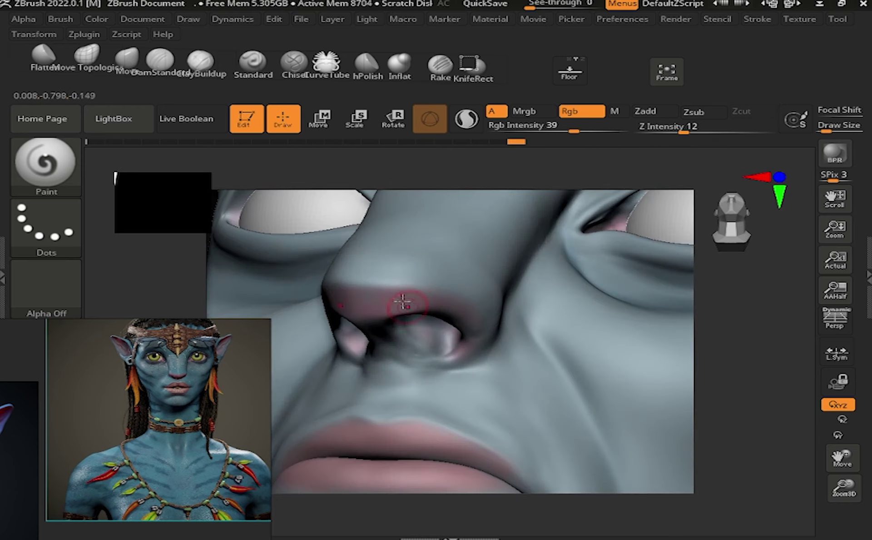
pyautogui.click(667, 70)
pyautogui.moveTo(845, 487)
pyautogui.mouseDown()
pyautogui.moveTo(844, 455)
pyautogui.moveTo(736, 455)
pyautogui.mouseUp()
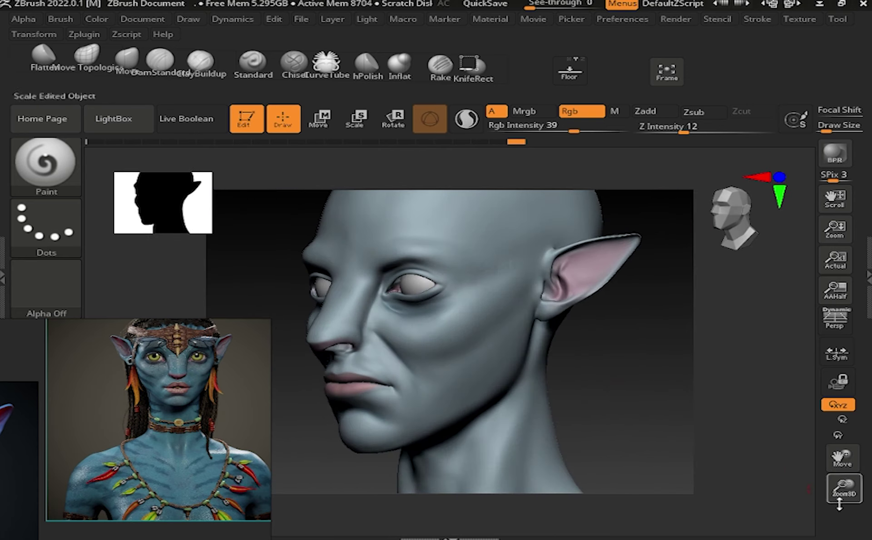
# - Pick a darker cyan-blue paint colour and paint stripes across the cheek toward the jaw
pyautogui.click(96, 19)
pyautogui.click(213, 205)
pyautogui.click(172, 147)
pyautogui.moveTo(172, 147); pyautogui.dragTo(162, 155)
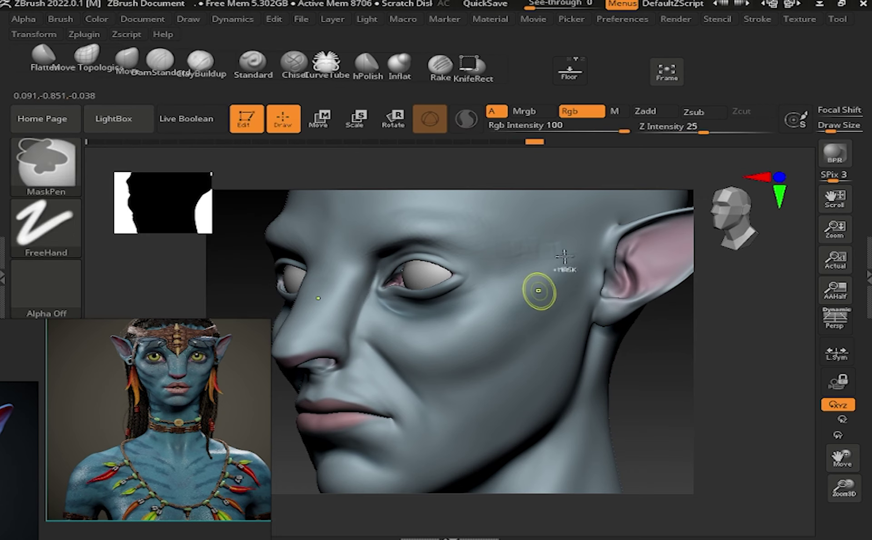
pyautogui.moveTo(591, 272); pyautogui.dragTo(499, 347)
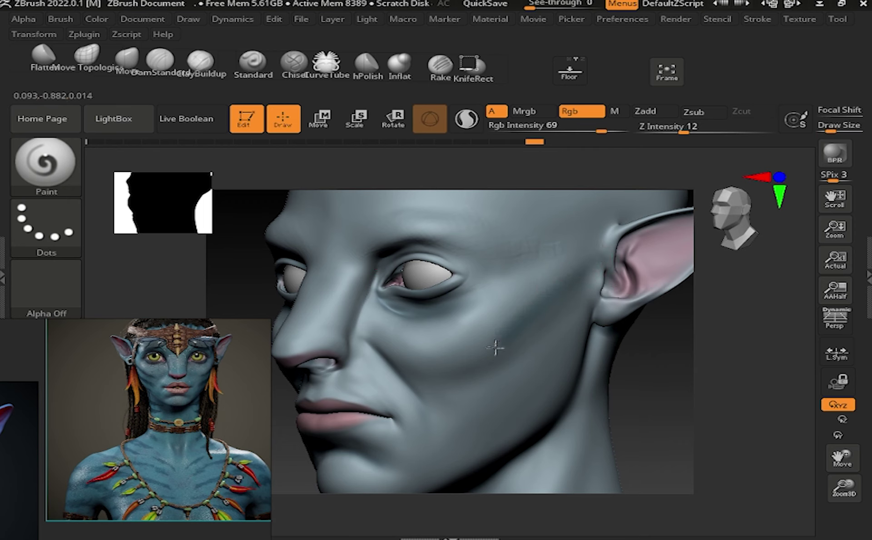
pyautogui.moveTo(563, 336); pyautogui.dragTo(498, 386)
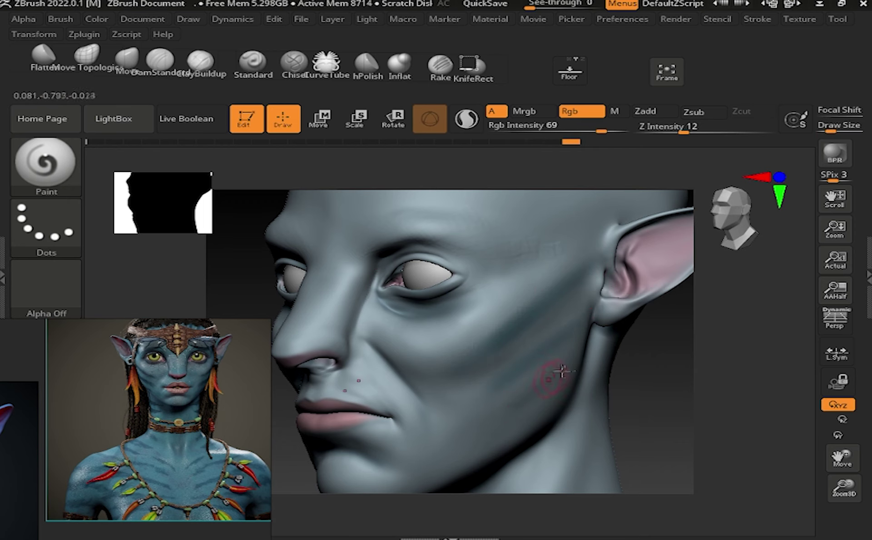
pyautogui.moveTo(564, 297); pyautogui.dragTo(551, 375, button='right')
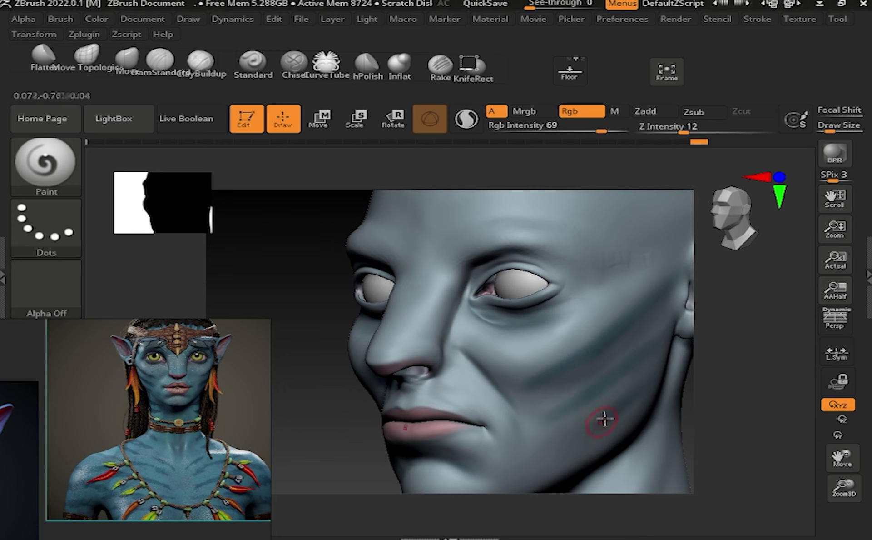
pyautogui.moveTo(602, 419); pyautogui.dragTo(636, 409, button='right')
pyautogui.moveTo(843, 457)
pyautogui.mouseDown()
pyautogui.moveTo(865, 437)
pyautogui.moveTo(401, 247)
pyautogui.mouseUp()
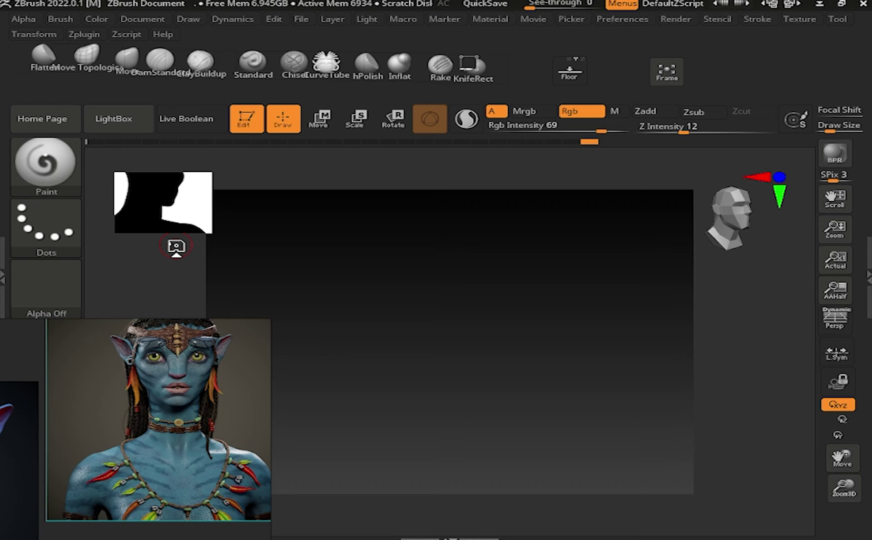
# - Paint dark blue stripes down the side of the neck
pyautogui.moveTo(483, 387)
pyautogui.mouseDown()
pyautogui.moveTo(838, 456)
pyautogui.moveTo(840, 490)
pyautogui.mouseUp()
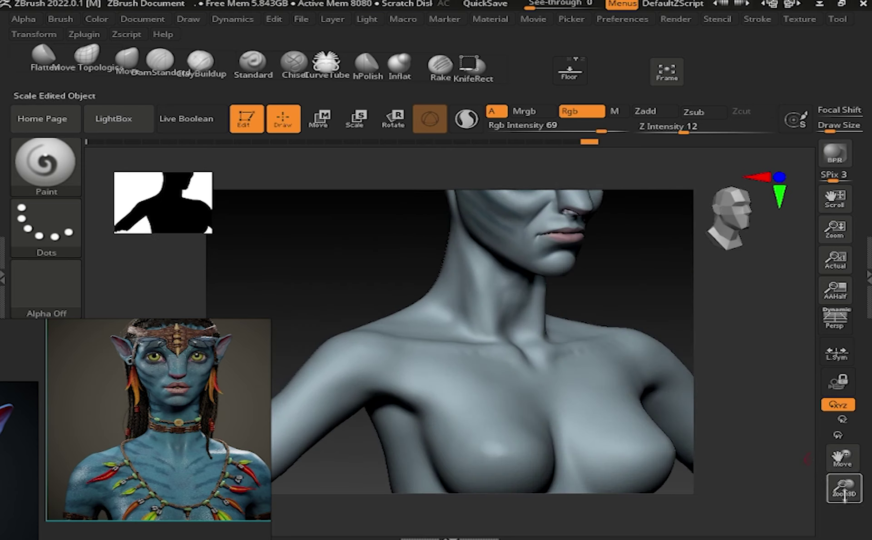
pyautogui.moveTo(750, 340); pyautogui.dragTo(424, 298)
pyautogui.moveTo(602, 131); pyautogui.dragTo(625, 131)
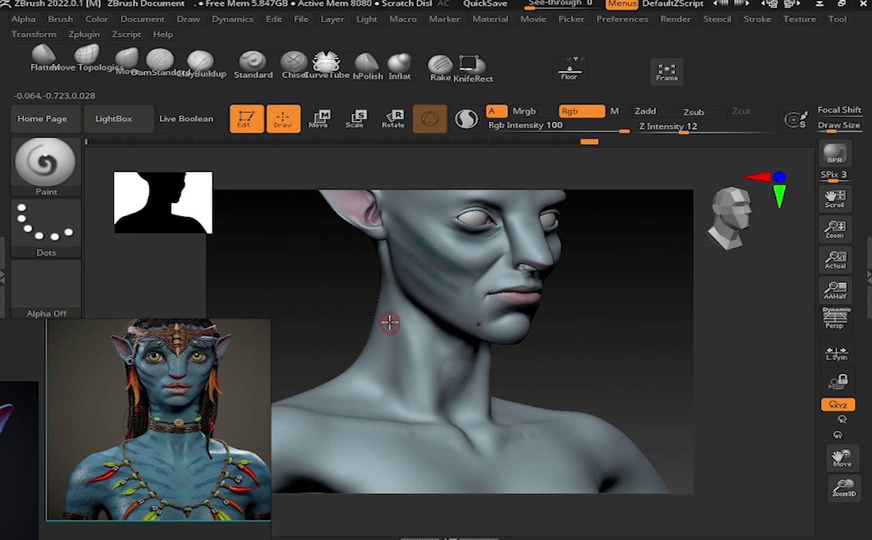
pyautogui.moveTo(395, 324)
pyautogui.mouseDown()
pyautogui.moveTo(427, 339)
pyautogui.moveTo(409, 366)
pyautogui.moveTo(372, 383)
pyautogui.mouseUp()
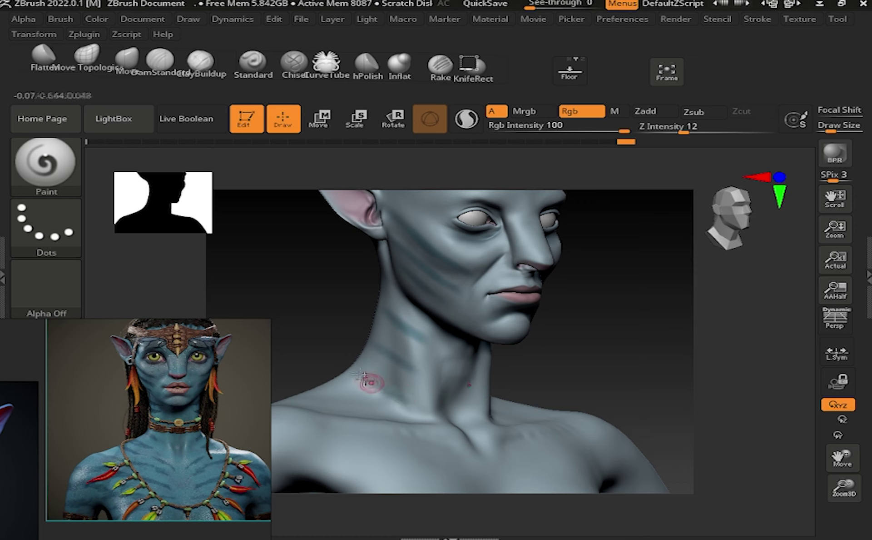
# - Paint mirrored stripes across the shoulder, collarbone and upper left chest
pyautogui.moveTo(318, 354); pyautogui.dragTo(697, 218)
pyautogui.moveTo(843, 490)
pyautogui.mouseDown()
pyautogui.moveTo(708, 409)
pyautogui.moveTo(578, 283)
pyautogui.mouseUp()
pyautogui.press('ctrl')
pyautogui.moveTo(368, 303)
pyautogui.mouseDown()
pyautogui.moveTo(493, 300)
pyautogui.moveTo(422, 325)
pyautogui.mouseUp()
pyautogui.moveTo(361, 286); pyautogui.dragTo(448, 347)
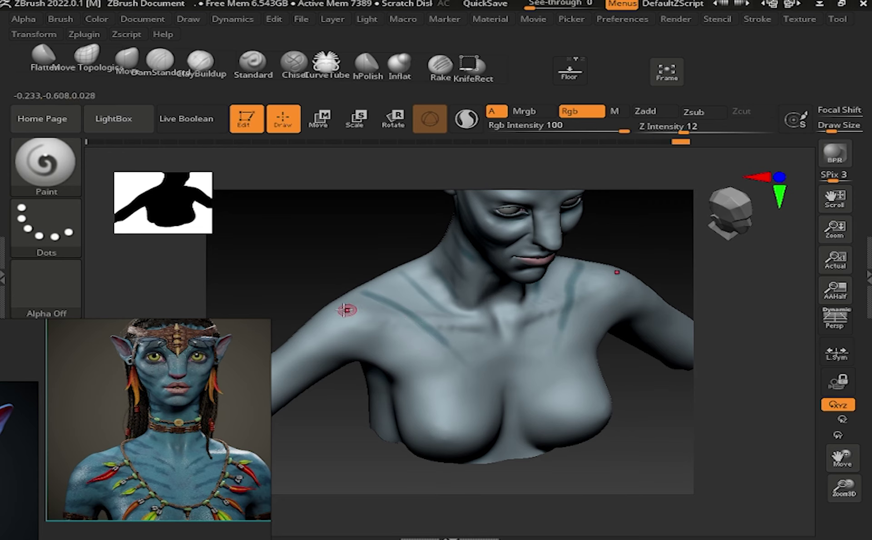
pyautogui.moveTo(346, 310); pyautogui.dragTo(386, 346)
pyautogui.moveTo(481, 356); pyautogui.dragTo(332, 369, button='right')
pyautogui.moveTo(337, 367)
pyautogui.mouseDown()
pyautogui.moveTo(416, 348)
pyautogui.moveTo(378, 402)
pyautogui.mouseUp()
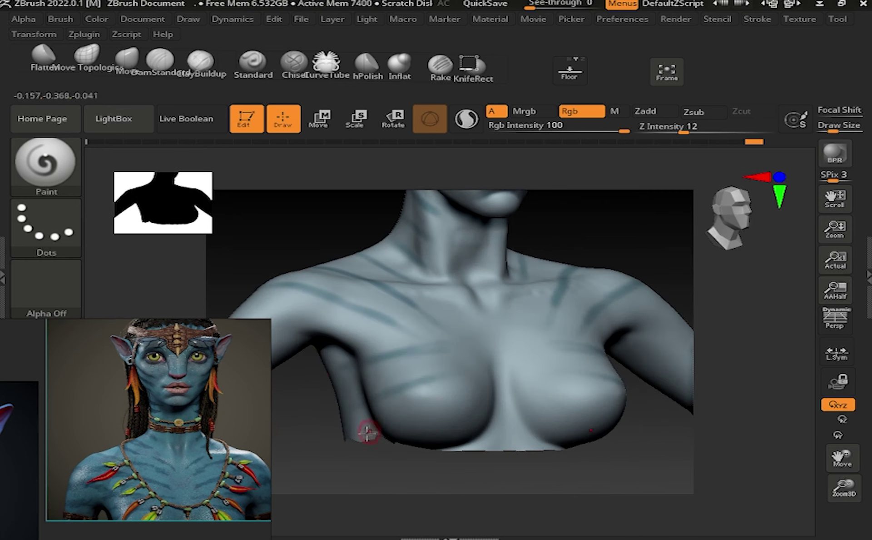
# - Rotate to a close side profile of the face and start lowering paint intensity to 62
pyautogui.keyDown('shift'); pyautogui.moveTo(409, 409); pyautogui.dragTo(390, 397, button='right'); pyautogui.keyUp('shift')
pyautogui.moveTo(843, 457); pyautogui.dragTo(844, 502)
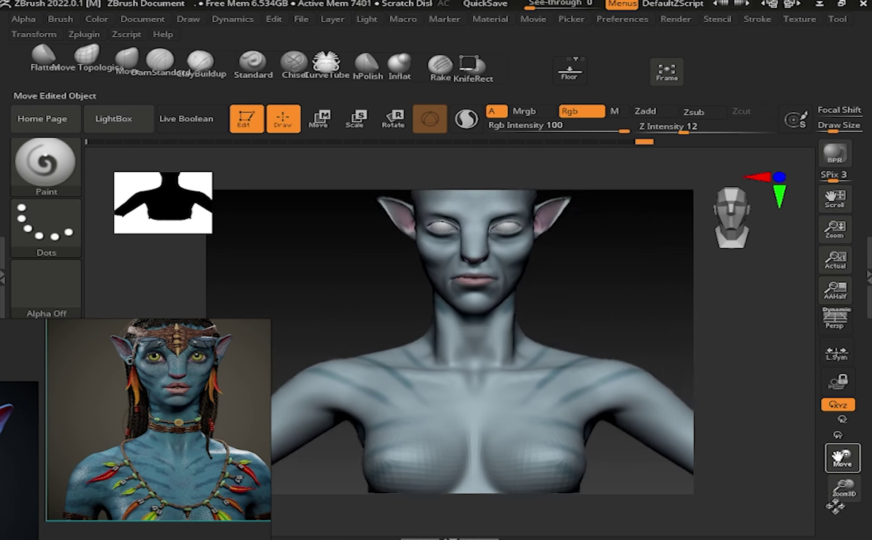
pyautogui.moveTo(682, 399); pyautogui.dragTo(546, 391, button='right')
pyautogui.click(126, 34)
pyautogui.moveTo(715, 334); pyautogui.dragTo(331, 277, button='right')
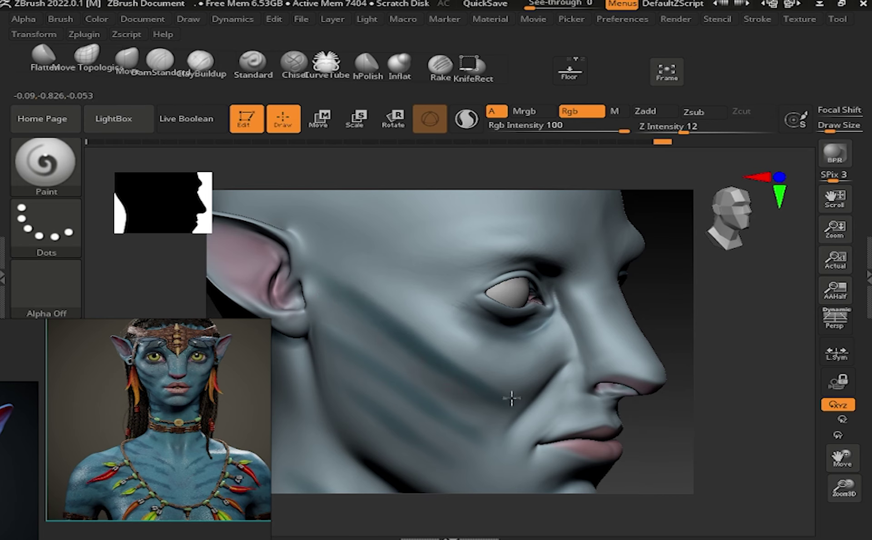
pyautogui.press('i')
pyautogui.click(361, 409)
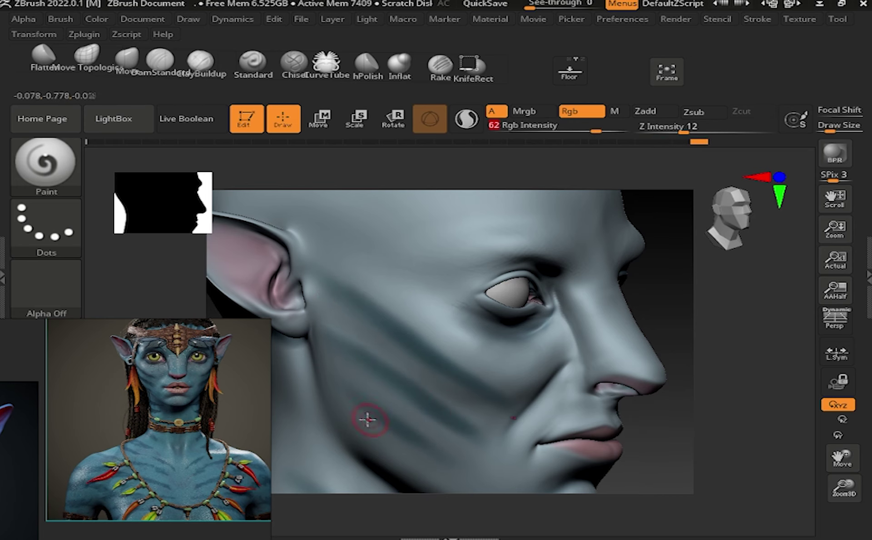
# - Orbit around the jaw, neck and chest to review the painted stripe pattern
pyautogui.moveTo(842, 459); pyautogui.dragTo(864, 295)
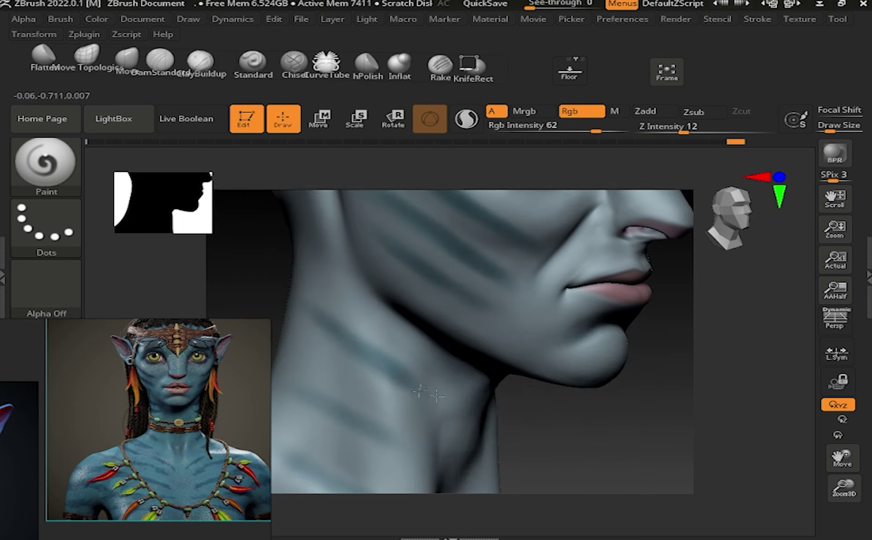
pyautogui.moveTo(382, 427)
pyautogui.mouseDown(button='right')
pyautogui.moveTo(793, 440)
pyautogui.moveTo(351, 321)
pyautogui.mouseUp(button='right')
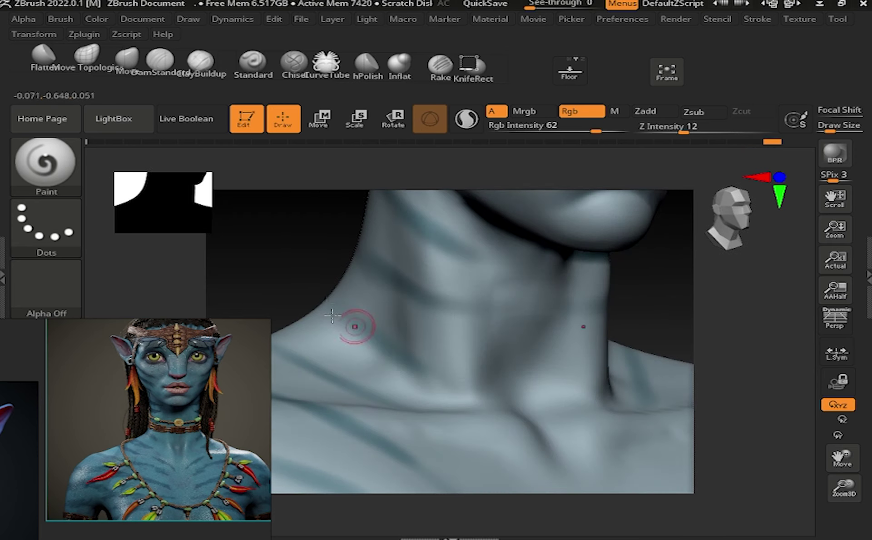
pyautogui.moveTo(404, 357); pyautogui.dragTo(307, 354, button='right')
pyautogui.moveTo(375, 401)
pyautogui.mouseDown(button='right')
pyautogui.moveTo(691, 220)
pyautogui.moveTo(510, 315)
pyautogui.moveTo(341, 380)
pyautogui.mouseUp(button='right')
pyautogui.moveTo(387, 445)
pyautogui.mouseDown(button='right')
pyautogui.moveTo(709, 443)
pyautogui.moveTo(727, 318)
pyautogui.mouseUp(button='right')
pyautogui.moveTo(840, 456); pyautogui.dragTo(841, 455)
pyautogui.moveTo(841, 456); pyautogui.dragTo(367, 339, button='right')
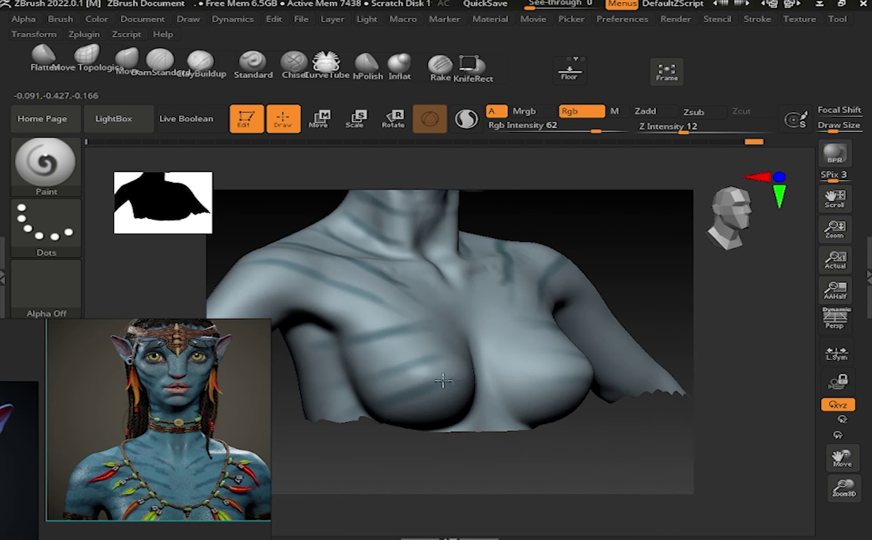
pyautogui.keyDown('shift'); pyautogui.moveTo(409, 387); pyautogui.dragTo(428, 292, button='right'); pyautogui.keyUp('shift')
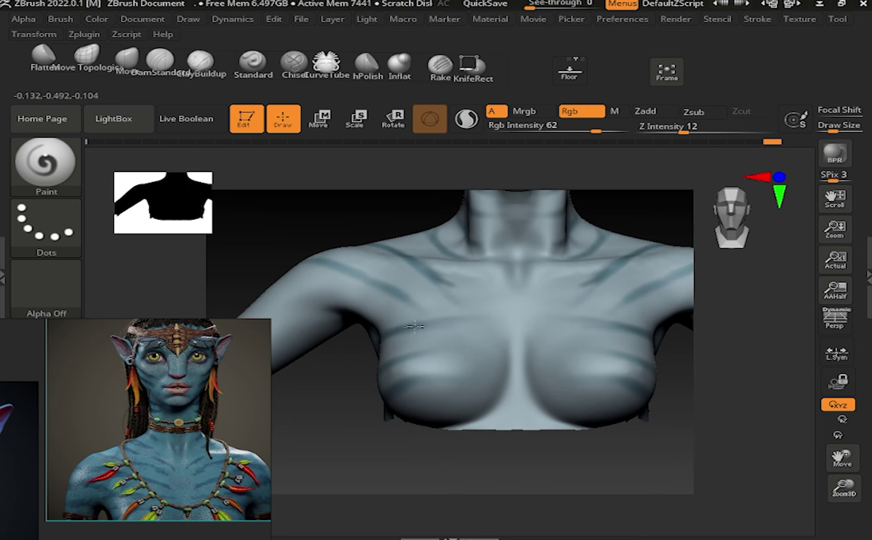
pyautogui.moveTo(841, 457)
pyautogui.mouseDown()
pyautogui.moveTo(840, 491)
pyautogui.moveTo(844, 473)
pyautogui.mouseUp()
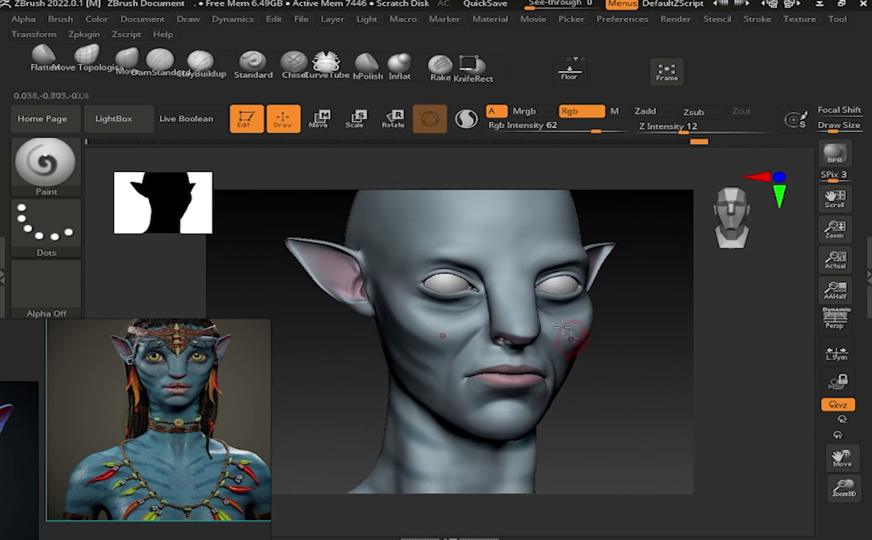
# - Pick a medium blue paint colour (R 66, G 116, B 158) and lower the Rgb Intensity
pyautogui.click(97, 19)
pyautogui.click(171, 163)
pyautogui.moveTo(596, 127); pyautogui.dragTo(554, 126)
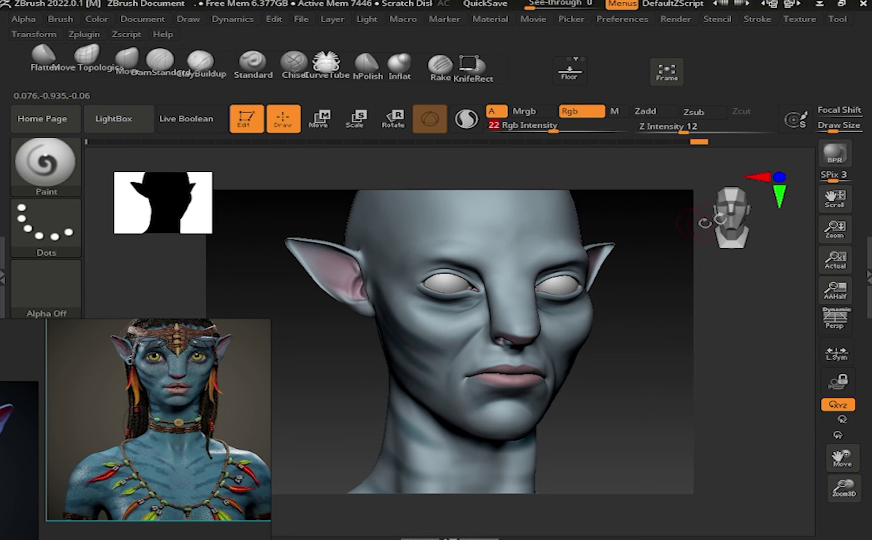
pyautogui.keyDown('shift'); pyautogui.moveTo(636, 191); pyautogui.dragTo(604, 204); pyautogui.keyUp('shift')
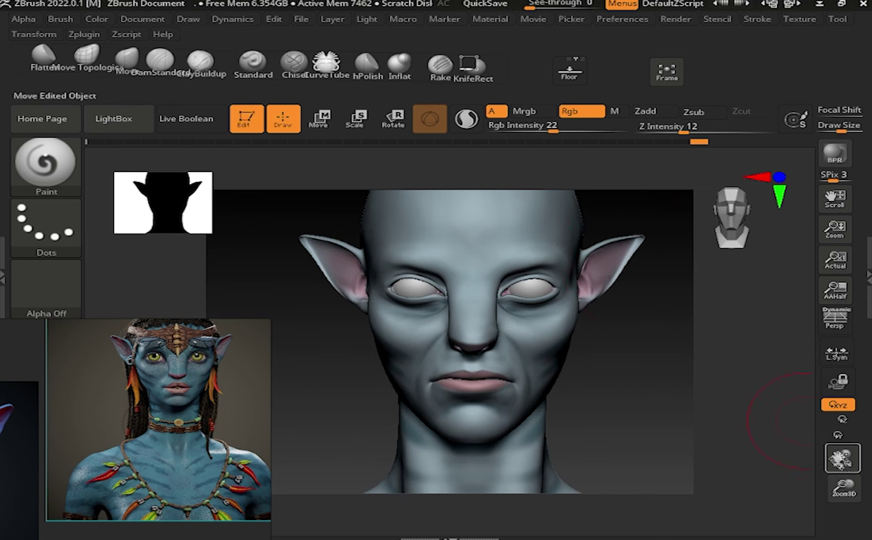
# - Switch the paint stroke type to Spray
pyautogui.moveTo(845, 487); pyautogui.dragTo(843, 456)
pyautogui.moveTo(628, 432)
pyautogui.mouseDown()
pyautogui.moveTo(486, 308)
pyautogui.moveTo(439, 311)
pyautogui.moveTo(432, 331)
pyautogui.moveTo(808, 460)
pyautogui.moveTo(405, 336)
pyautogui.mouseUp()
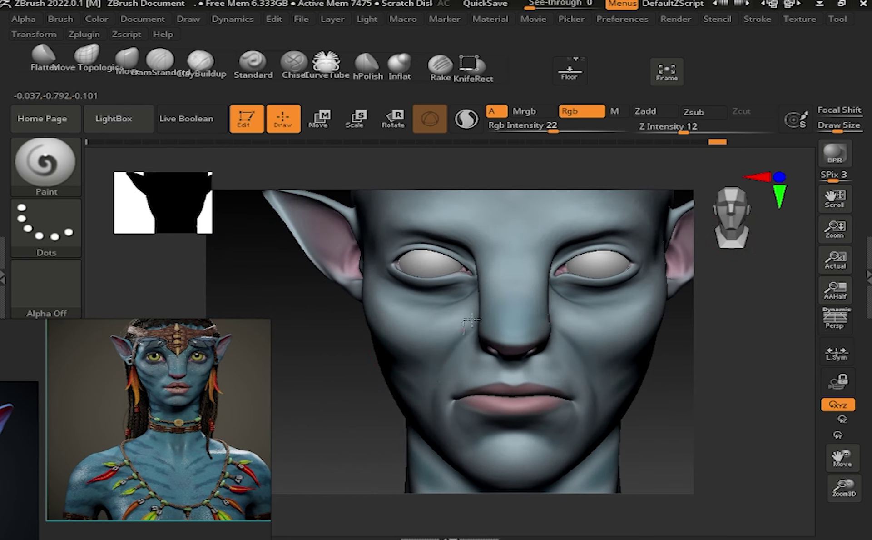
pyautogui.moveTo(435, 412); pyautogui.dragTo(375, 338)
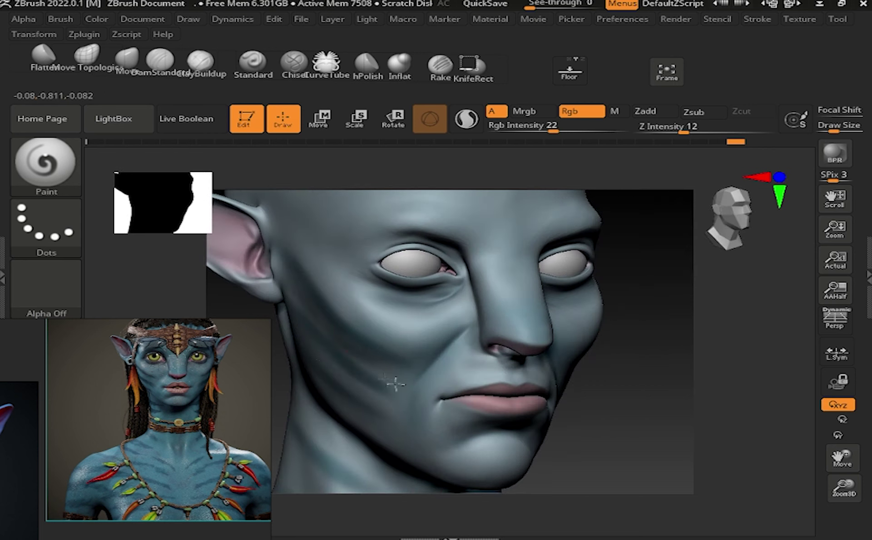
pyautogui.click(729, 218)
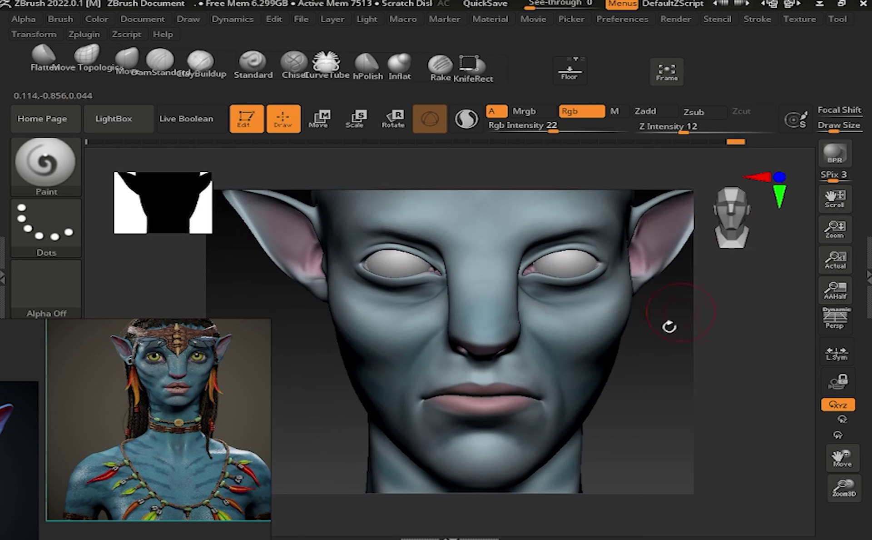
pyautogui.press('ctrl')
pyautogui.click(45, 227)
pyautogui.click(358, 244)
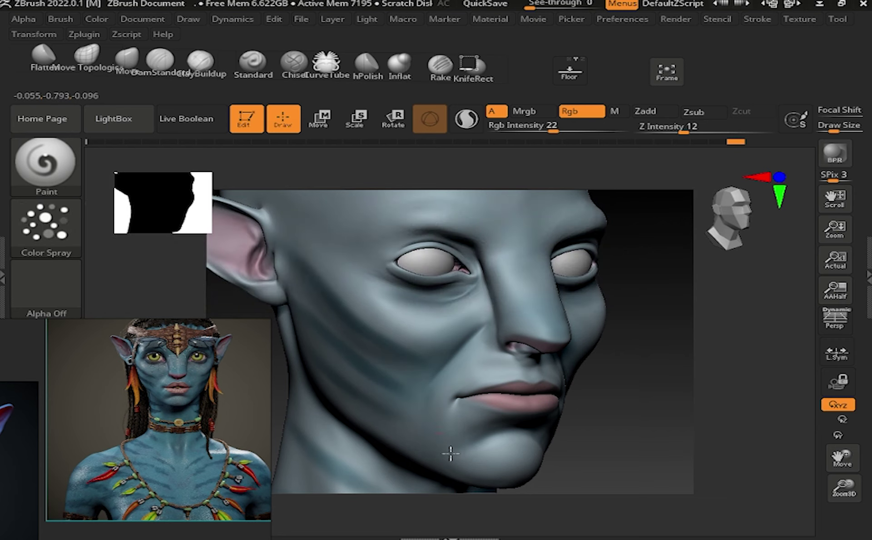
# - Enlarge the paint brush and frame the whole bust in view
pyautogui.keyDown('shift'); pyautogui.moveTo(429, 439); pyautogui.dragTo(458, 436); pyautogui.keyUp('shift')
pyautogui.press('f')
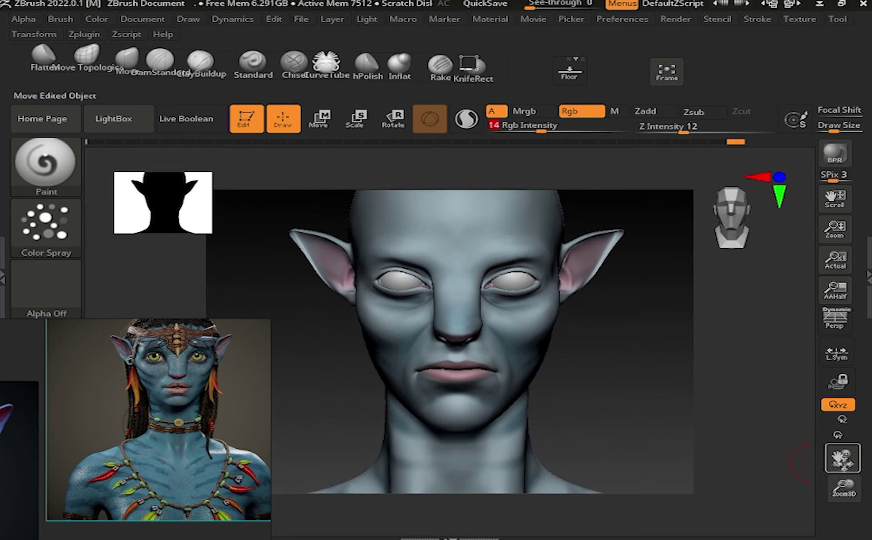
pyautogui.moveTo(843, 459); pyautogui.dragTo(831, 498)
pyautogui.moveTo(412, 289); pyautogui.dragTo(255, 294, button='right')
pyautogui.click(752, 242)
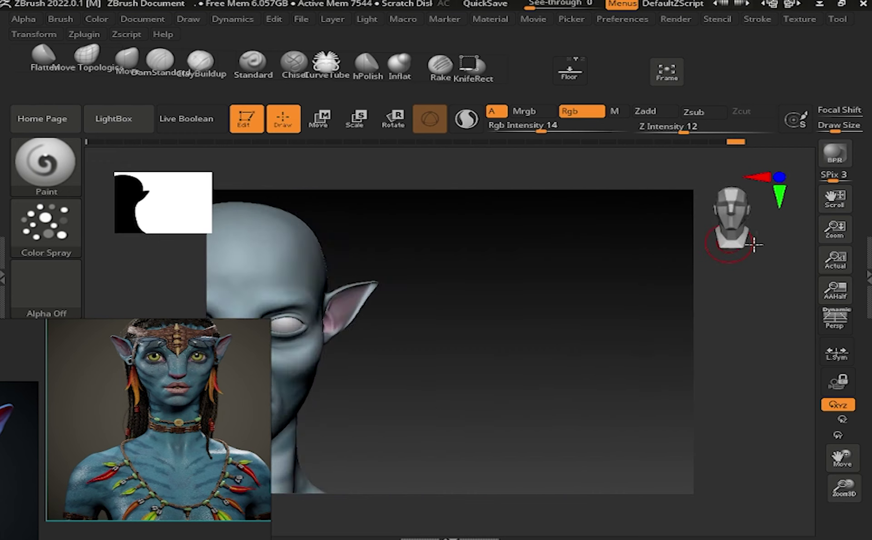
pyautogui.press('f')
pyautogui.press(']')
pyautogui.moveTo(468, 313)
pyautogui.mouseDown(button='right')
pyautogui.moveTo(491, 255)
pyautogui.moveTo(707, 308)
pyautogui.moveTo(341, 366)
pyautogui.mouseUp(button='right')
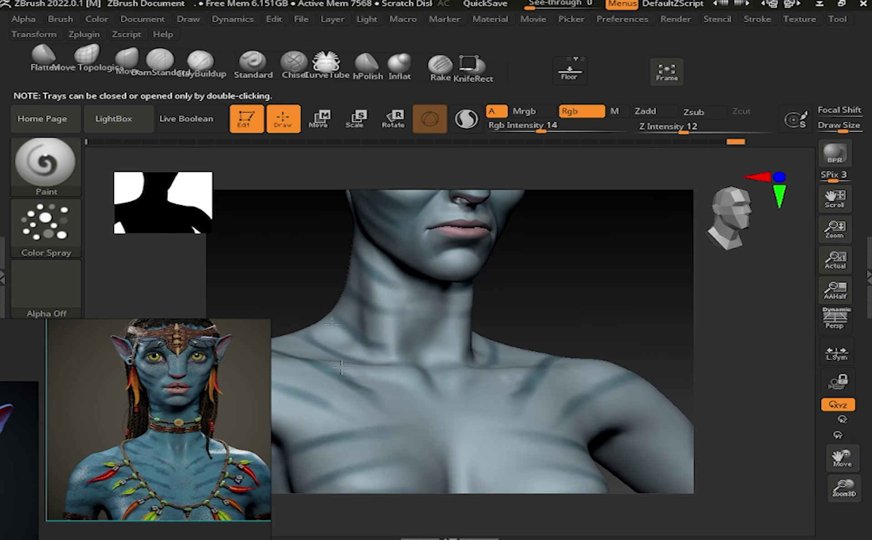
pyautogui.moveTo(424, 338)
pyautogui.keyDown('ctrl'); pyautogui.mouseDown(button='right')
pyautogui.moveTo(627, 216)
pyautogui.moveTo(707, 209)
pyautogui.mouseUp(button='right'); pyautogui.keyUp('ctrl')
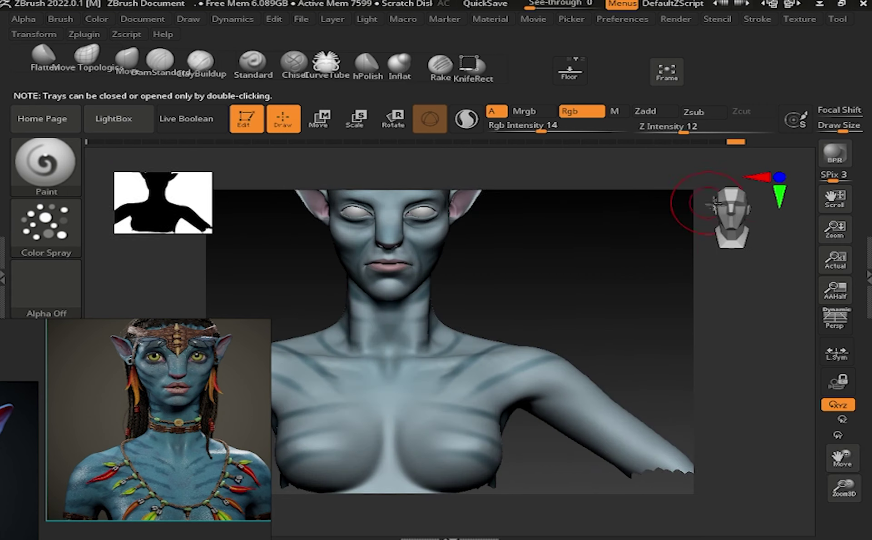
pyautogui.press('f')
pyautogui.click(143, 19)
# - Choose a mid-blue paint colour and bring the side of the face into view
pyautogui.click(93, 19)
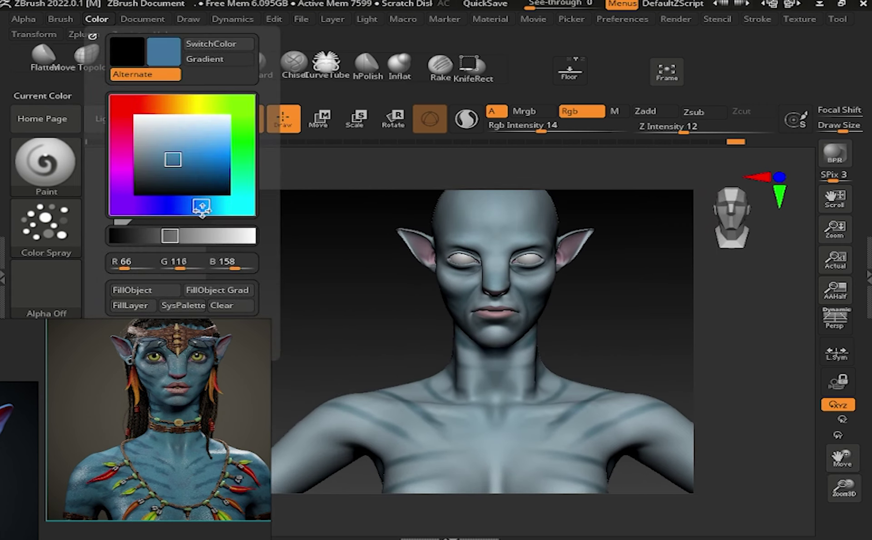
pyautogui.keyDown('alt'); pyautogui.moveTo(395, 423); pyautogui.dragTo(400, 351, button='right'); pyautogui.keyUp('alt')
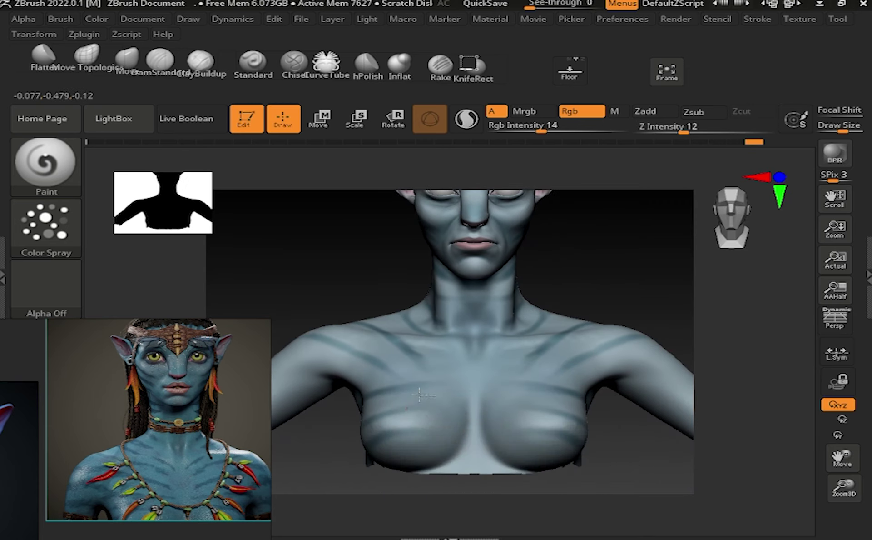
pyautogui.moveTo(744, 396)
pyautogui.keyDown('alt'); pyautogui.mouseDown(button='right')
pyautogui.moveTo(745, 457)
pyautogui.moveTo(352, 275)
pyautogui.mouseUp(button='right'); pyautogui.keyUp('alt')
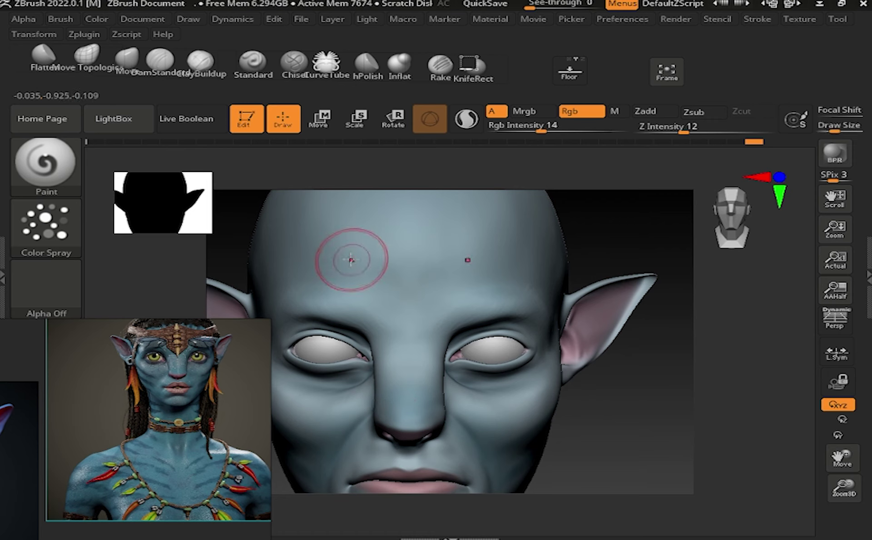
pyautogui.moveTo(315, 248)
pyautogui.mouseDown(button='right')
pyautogui.moveTo(726, 360)
pyautogui.moveTo(466, 312)
pyautogui.mouseUp(button='right')
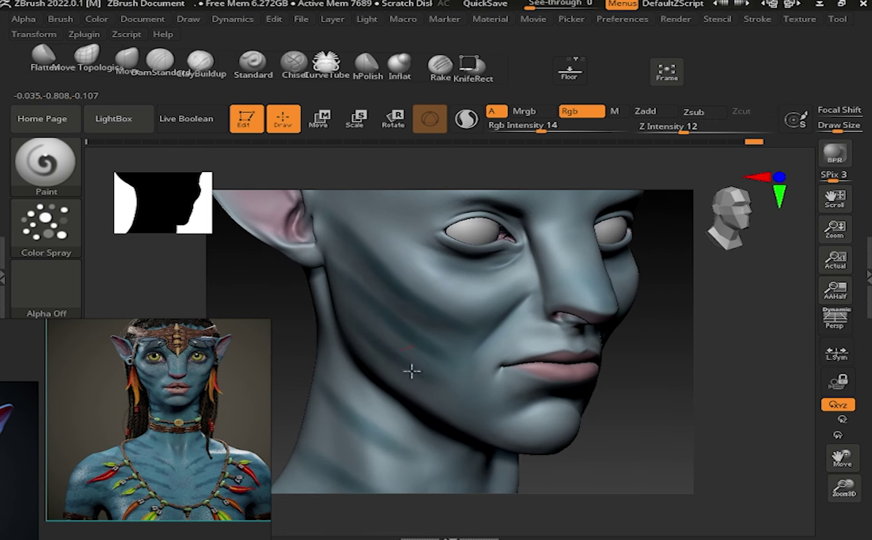
pyautogui.click(730, 216)
pyautogui.moveTo(655, 370); pyautogui.dragTo(781, 425, button='right')
pyautogui.click(838, 435)
pyautogui.moveTo(839, 456); pyautogui.dragTo(465, 298)
# - Paint a darker blue tint across the upper back, shoulders and neck with a smaller brush
pyautogui.moveTo(509, 290)
pyautogui.mouseDown(button='right')
pyautogui.moveTo(659, 358)
pyautogui.moveTo(497, 361)
pyautogui.mouseUp(button='right')
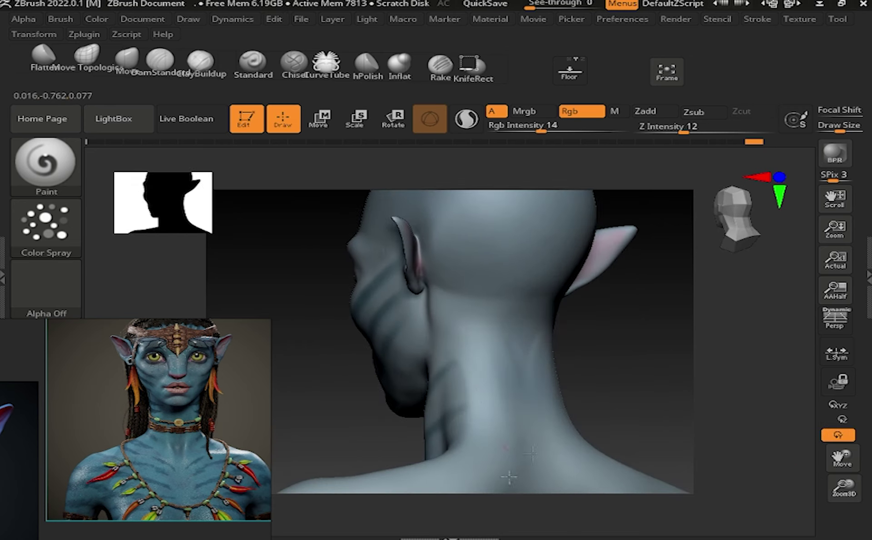
pyautogui.moveTo(843, 457); pyautogui.dragTo(362, 376)
pyautogui.moveTo(432, 457); pyautogui.dragTo(536, 439)
pyautogui.moveTo(576, 365); pyautogui.dragTo(566, 367, button='right')
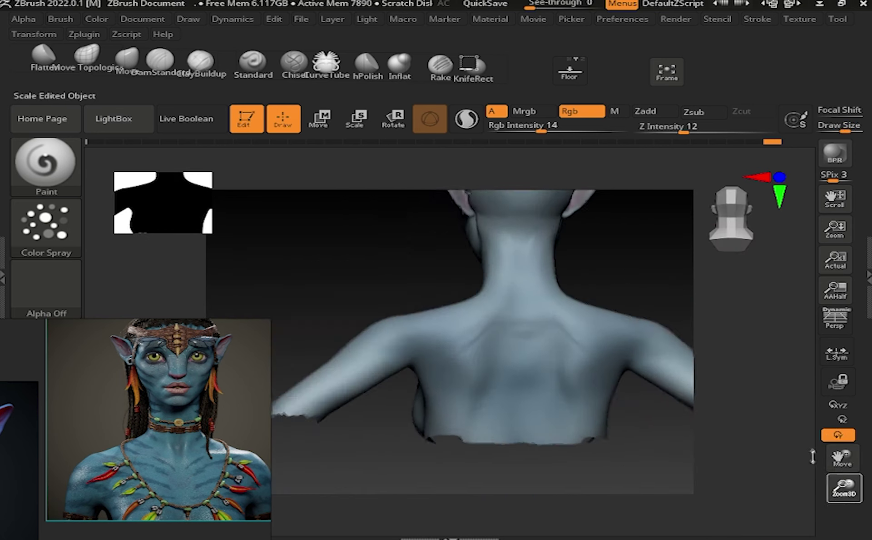
pyautogui.moveTo(335, 309); pyautogui.dragTo(690, 382, button='right')
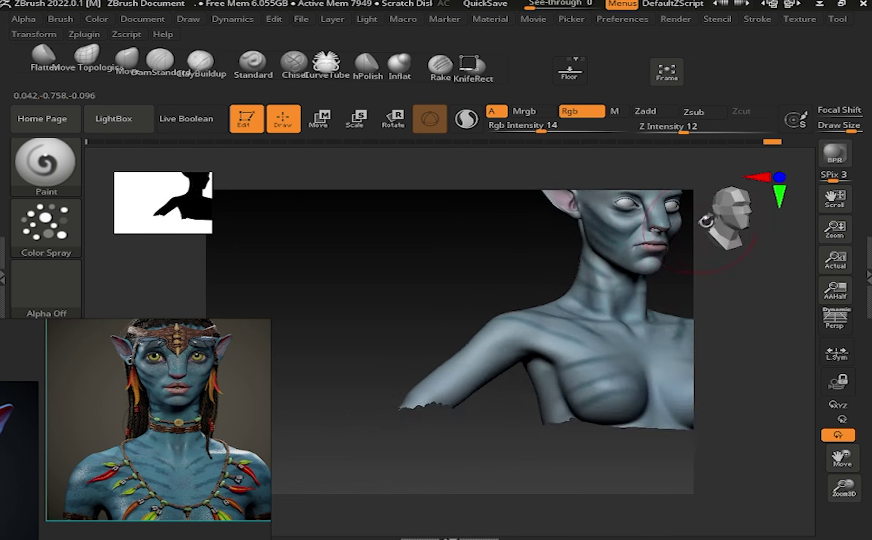
pyautogui.press('[')
pyautogui.moveTo(662, 388)
pyautogui.keyDown('alt'); pyautogui.mouseDown(button='right')
pyautogui.moveTo(419, 282)
pyautogui.moveTo(531, 254)
pyautogui.mouseUp(button='right'); pyautogui.keyUp('alt')
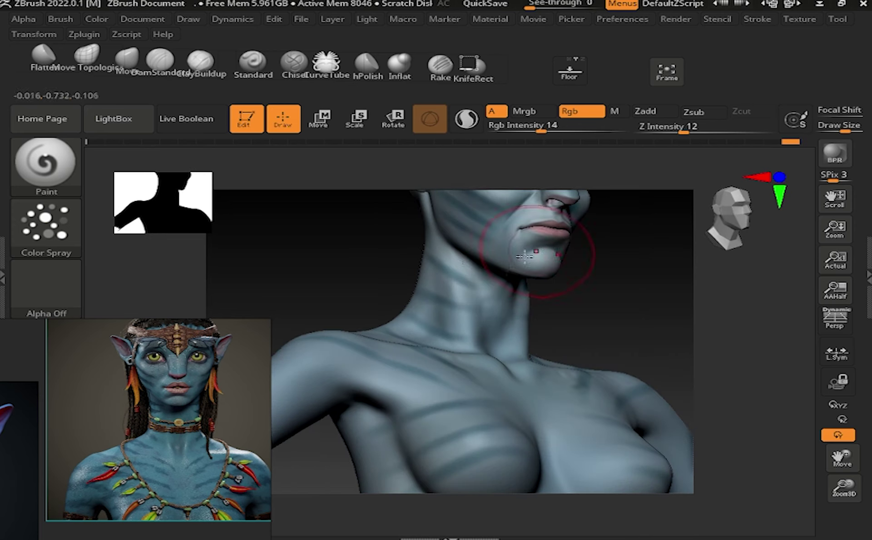
pyautogui.keyDown('shift'); pyautogui.moveTo(514, 294); pyautogui.dragTo(695, 213, button='right'); pyautogui.keyUp('shift')
pyautogui.moveTo(844, 489); pyautogui.dragTo(817, 469)
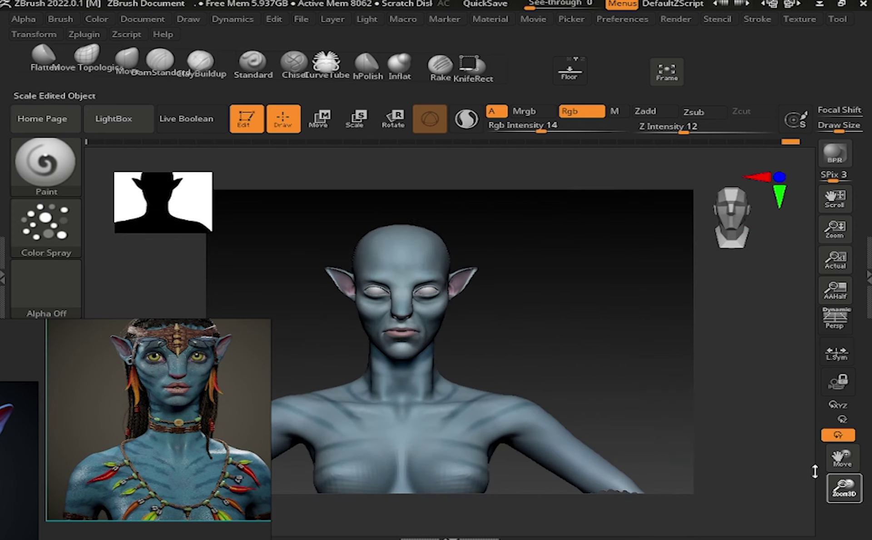
# - Preview with BPR, mask the lower torso, and shift the unmasked head and neck upward
pyautogui.click(841, 159)
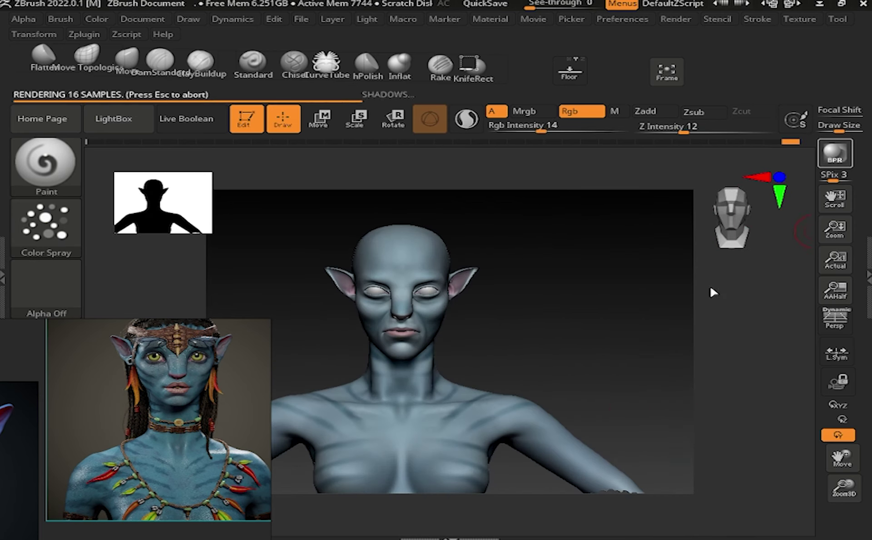
pyautogui.keyDown('ctrl'); pyautogui.moveTo(696, 382); pyautogui.dragTo(290, 350, button='right'); pyautogui.keyUp('ctrl')
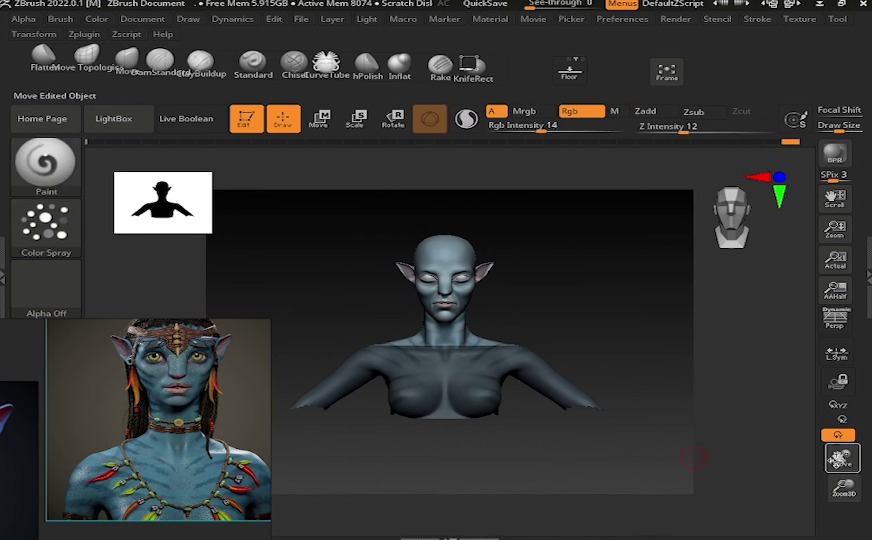
pyautogui.keyDown('ctrl'); pyautogui.moveTo(290, 328); pyautogui.dragTo(577, 421); pyautogui.keyUp('ctrl')
pyautogui.keyDown('ctrl'); pyautogui.moveTo(591, 409); pyautogui.dragTo(791, 430, button='right'); pyautogui.keyUp('ctrl')
pyautogui.press('w')
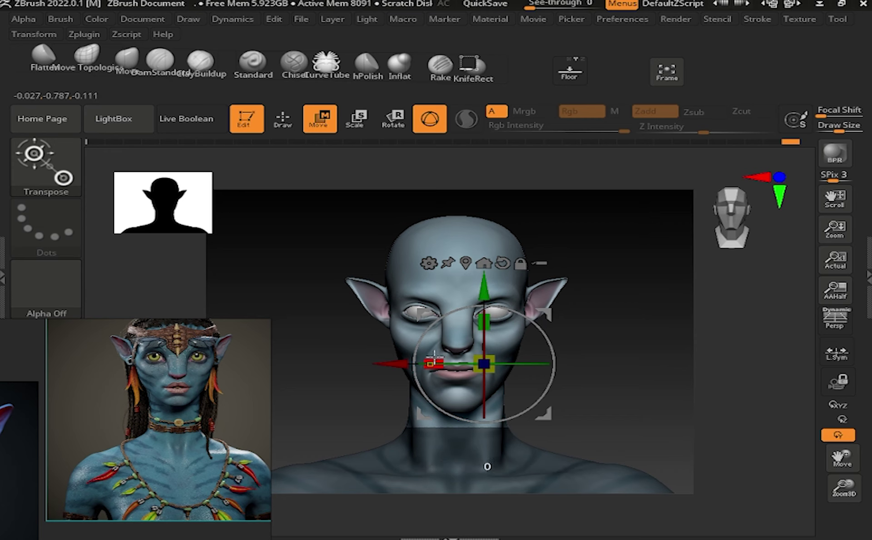
pyautogui.moveTo(318, 291)
pyautogui.keyDown('shift'); pyautogui.mouseDown()
pyautogui.moveTo(599, 291)
pyautogui.moveTo(686, 242)
pyautogui.mouseUp(); pyautogui.keyUp('shift')
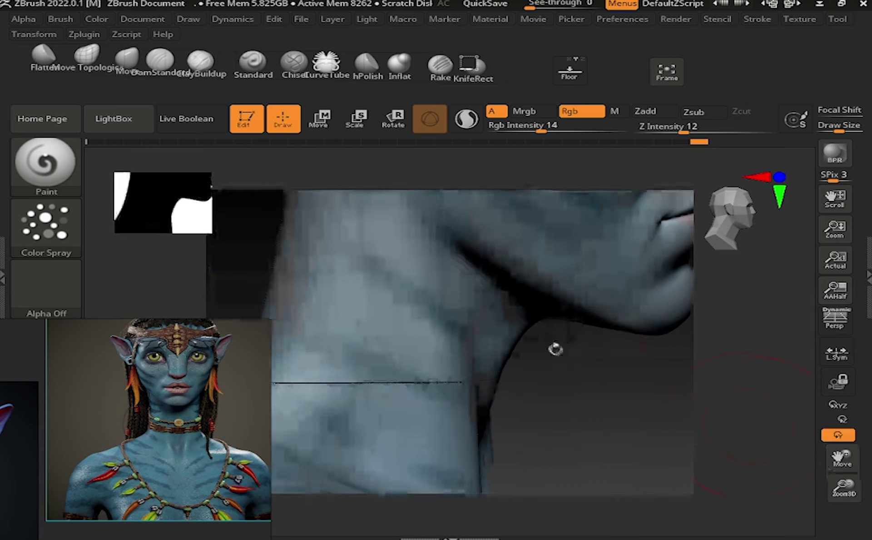
# - Smooth the crease across the neck from several angles
pyautogui.keyDown('shift'); pyautogui.moveTo(414, 348); pyautogui.dragTo(441, 345); pyautogui.keyUp('shift')
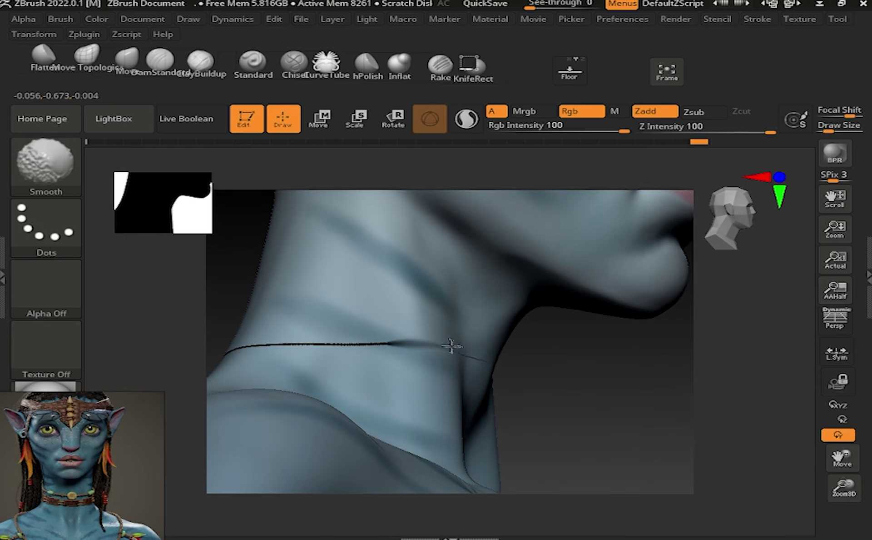
pyautogui.keyDown('shift'); pyautogui.moveTo(353, 344); pyautogui.dragTo(295, 340); pyautogui.keyUp('shift')
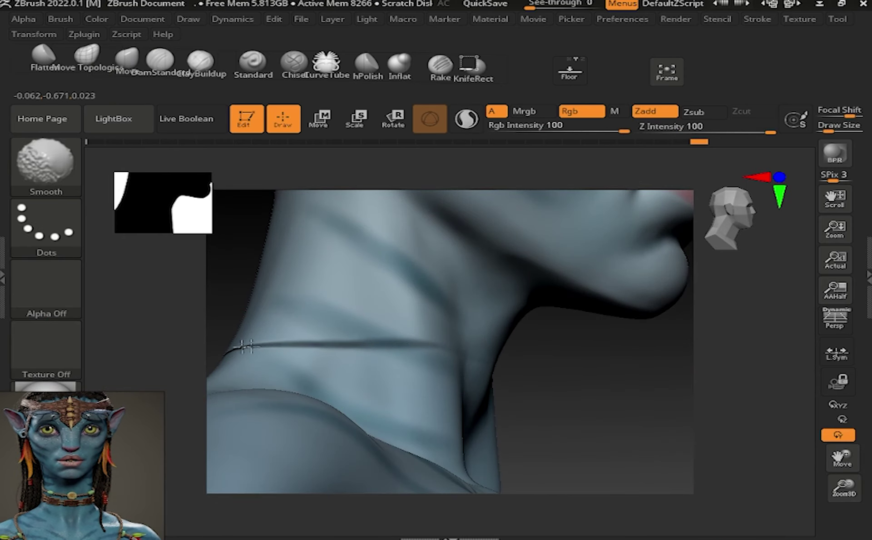
pyautogui.moveTo(462, 331)
pyautogui.mouseDown(button='right')
pyautogui.moveTo(424, 314)
pyautogui.moveTo(506, 301)
pyautogui.moveTo(468, 312)
pyautogui.mouseUp(button='right')
pyautogui.press('b')
pyautogui.press('c')
pyautogui.press('b')
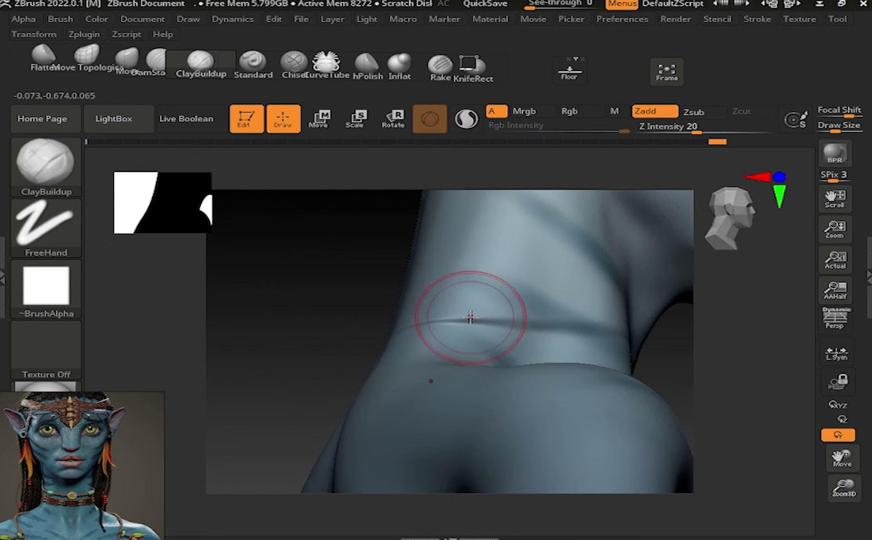
pyautogui.moveTo(516, 331)
pyautogui.mouseDown(button='right')
pyautogui.moveTo(522, 302)
pyautogui.moveTo(560, 285)
pyautogui.mouseUp(button='right')
pyautogui.keyDown('shift'); pyautogui.moveTo(653, 296); pyautogui.dragTo(526, 287); pyautogui.keyUp('shift')
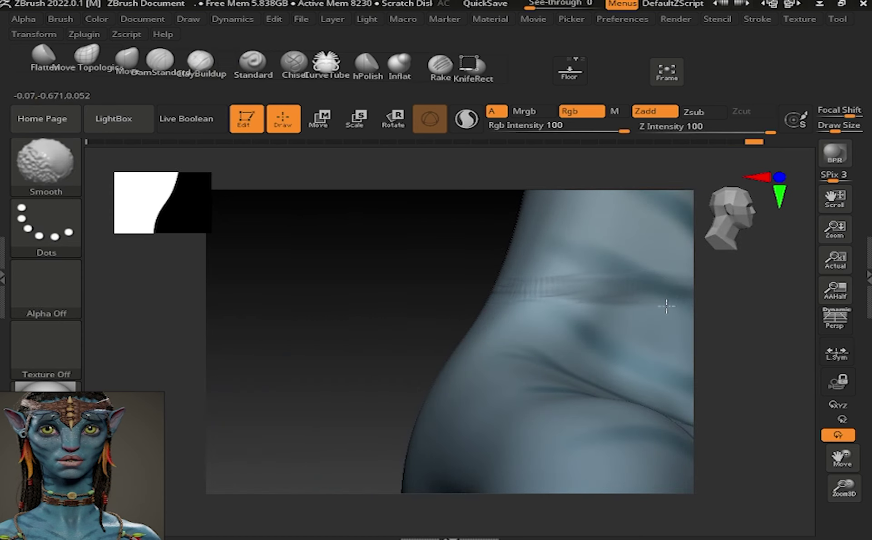
pyautogui.moveTo(677, 217); pyautogui.dragTo(697, 446, button='right')
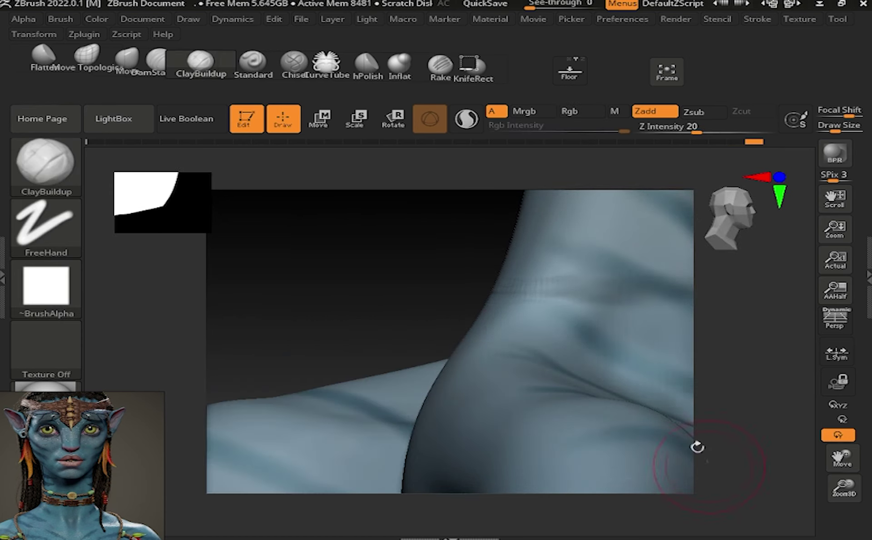
# - Switch to the Move brush at Z Intensity 25 and resize it over the neck
pyautogui.click(142, 19)
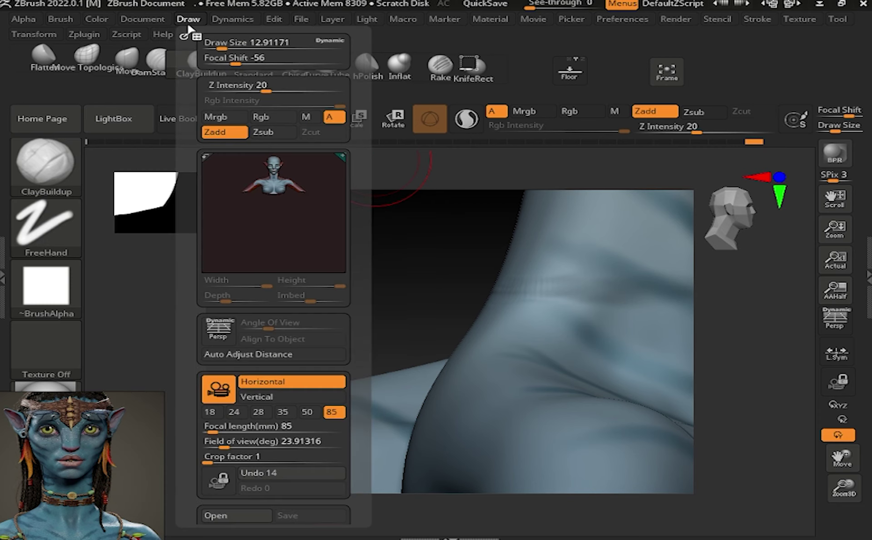
pyautogui.moveTo(545, 228)
pyautogui.mouseDown(button='right')
pyautogui.moveTo(672, 220)
pyautogui.moveTo(749, 474)
pyautogui.moveTo(679, 391)
pyautogui.mouseUp(button='right')
pyautogui.press('b')
pyautogui.press('d')
pyautogui.press('s')
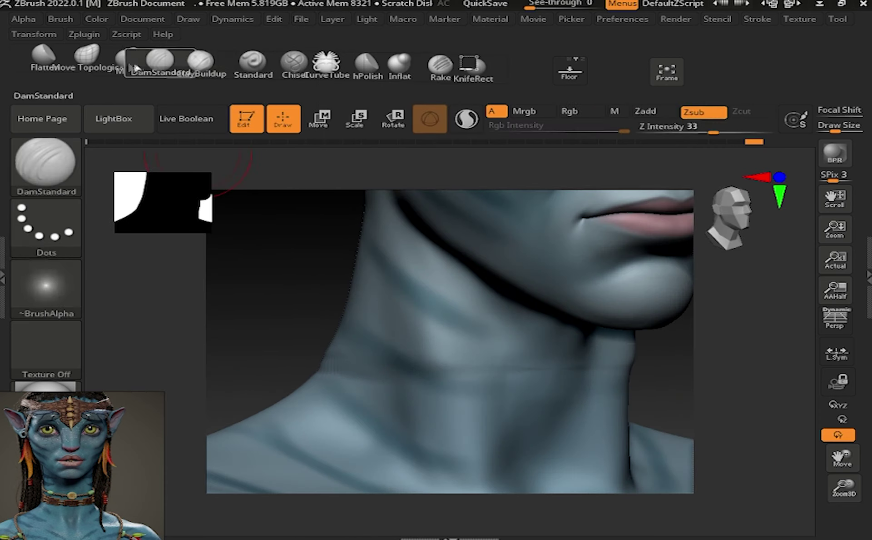
pyautogui.press('b')
pyautogui.press('m')
pyautogui.press('v')
pyautogui.press('s')
# - Reshape and smooth the sides of the neck with Move and Shift-smoothing
pyautogui.press('shift')
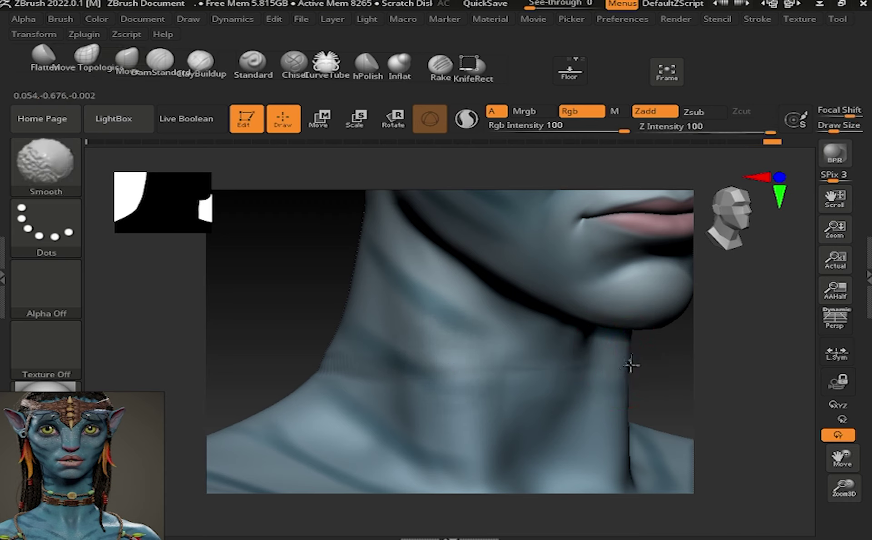
pyautogui.press('shift')
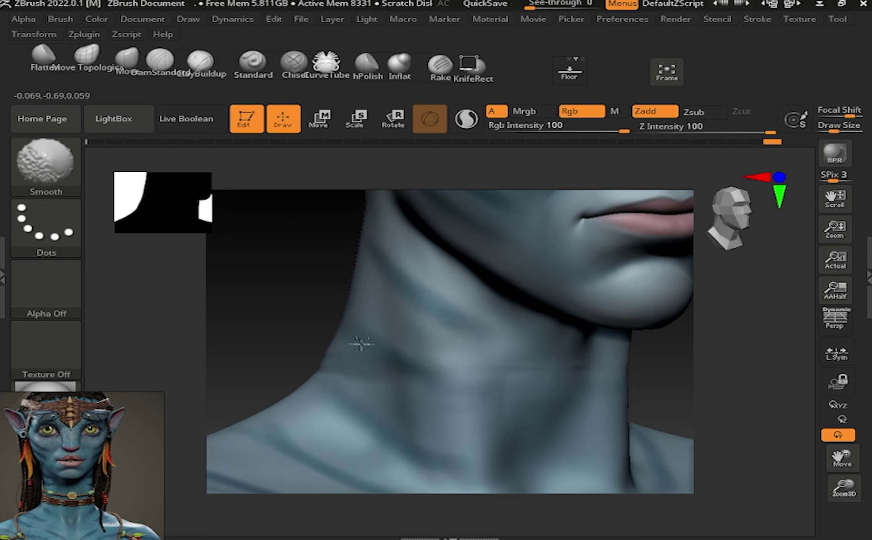
pyautogui.press('shift')
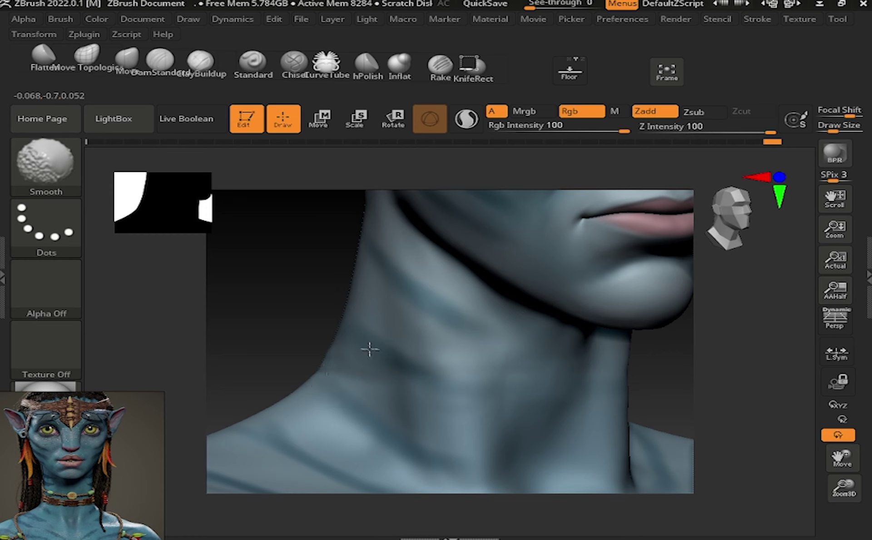
pyautogui.keyDown('shift'); pyautogui.click(295, 357); pyautogui.keyUp('shift')
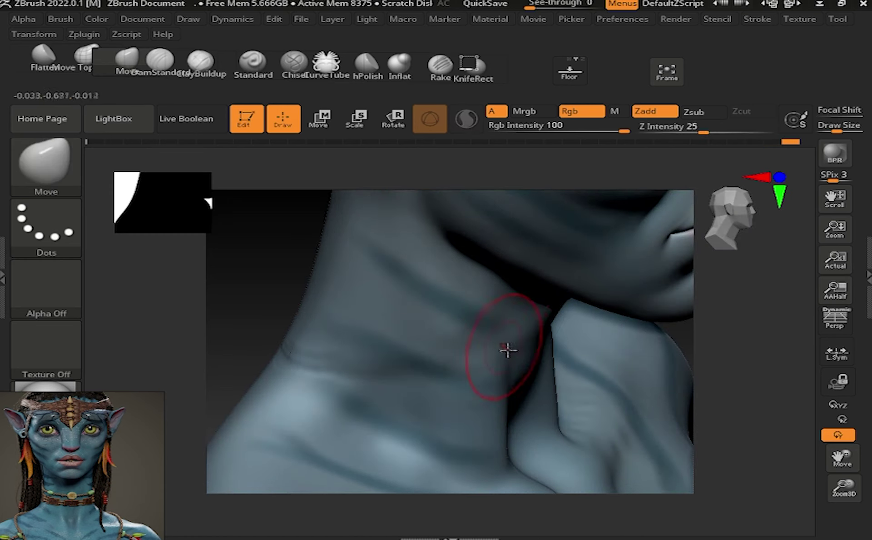
pyautogui.moveTo(843, 457); pyautogui.dragTo(840, 450)
pyautogui.moveTo(844, 486); pyautogui.dragTo(845, 500)
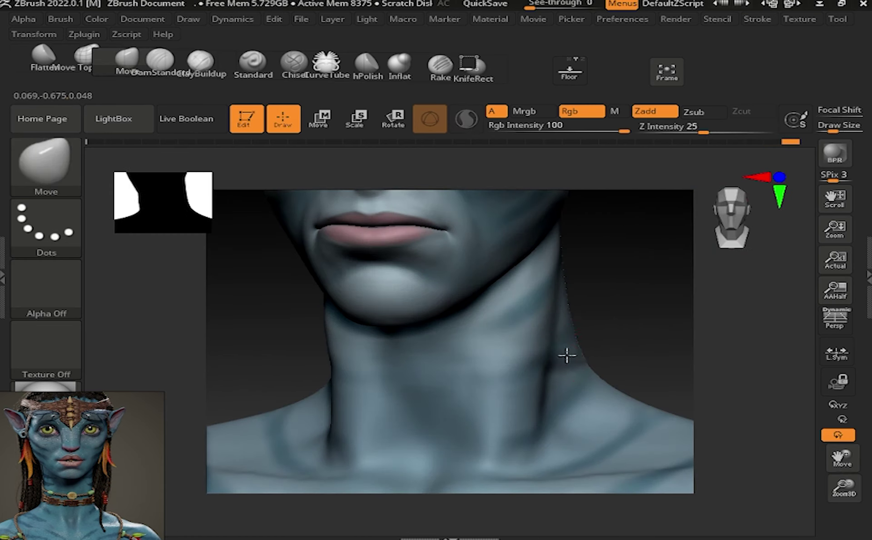
pyautogui.press('shift')
pyautogui.press('shift')
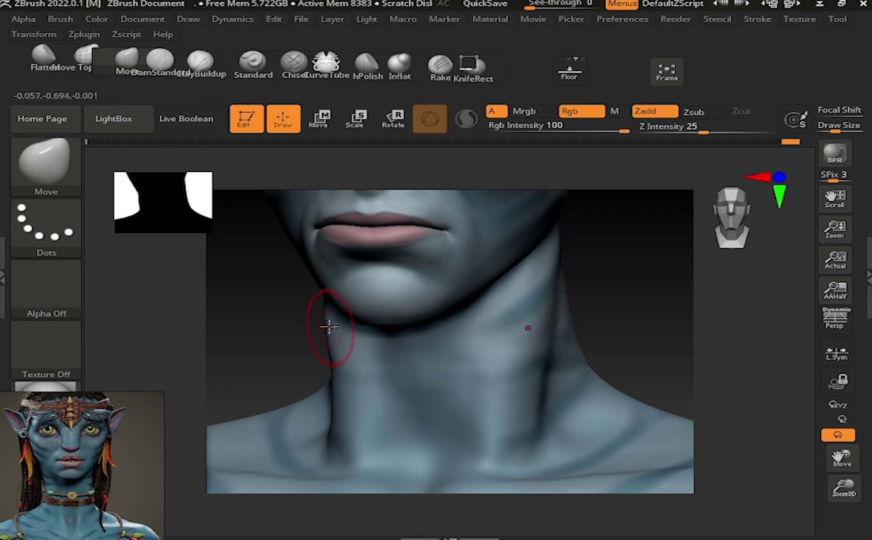
pyautogui.press('shift')
# - In Tool > Geometry, drop the mesh to subdivision level 3
pyautogui.click(724, 218)
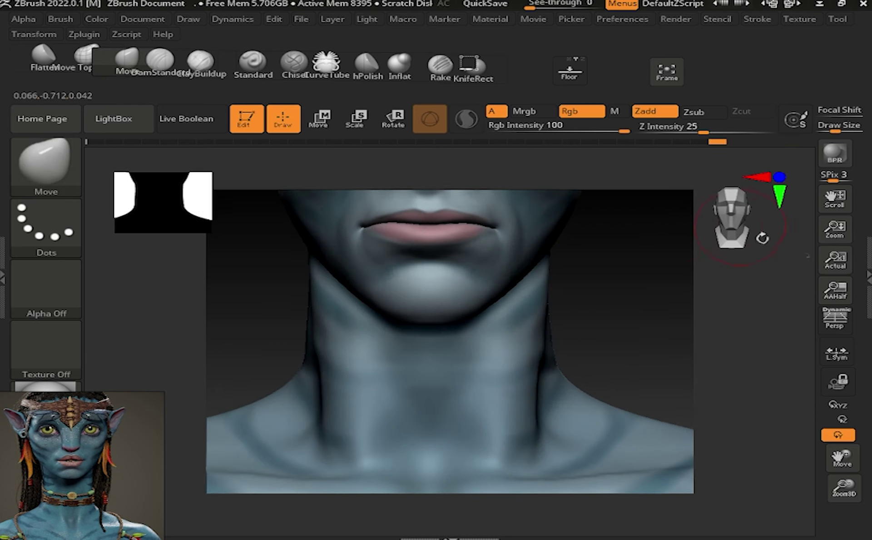
pyautogui.click(868, 277)
pyautogui.click(749, 186)
pyautogui.hotkey('shift', 'd')
pyautogui.hotkey('shift', 'd')
pyautogui.hotkey('shift', 'd')
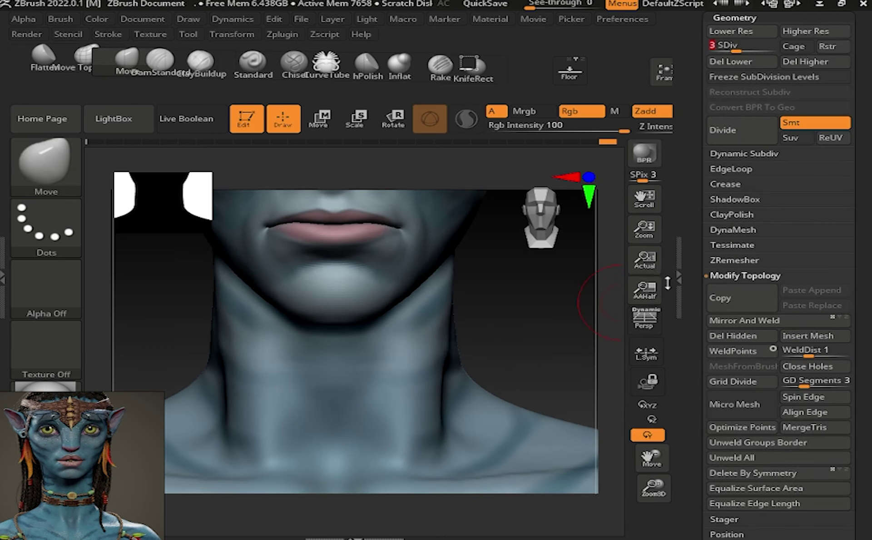
# - Smooth the neck again from three-quarter, side and front views with a larger brush
pyautogui.moveTo(434, 359); pyautogui.dragTo(468, 321, button='right')
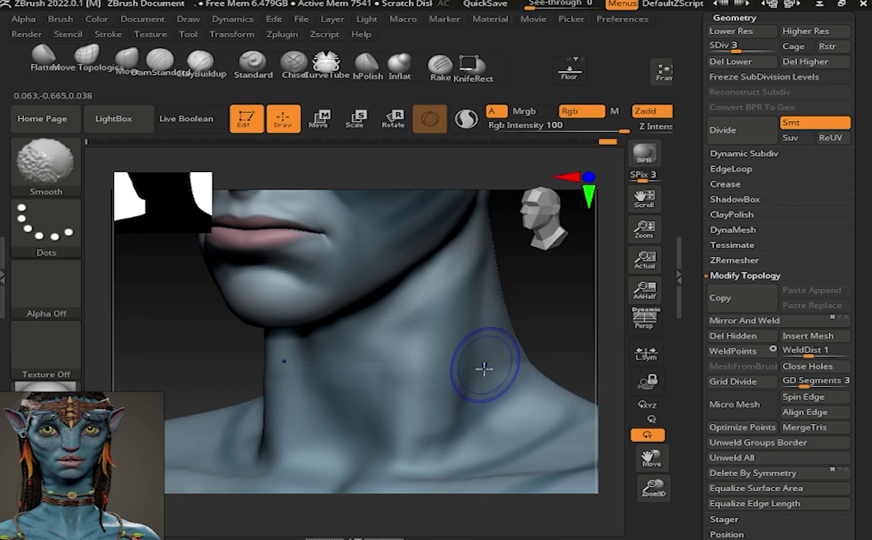
pyautogui.moveTo(491, 354); pyautogui.dragTo(538, 291, button='right')
pyautogui.press('shift')
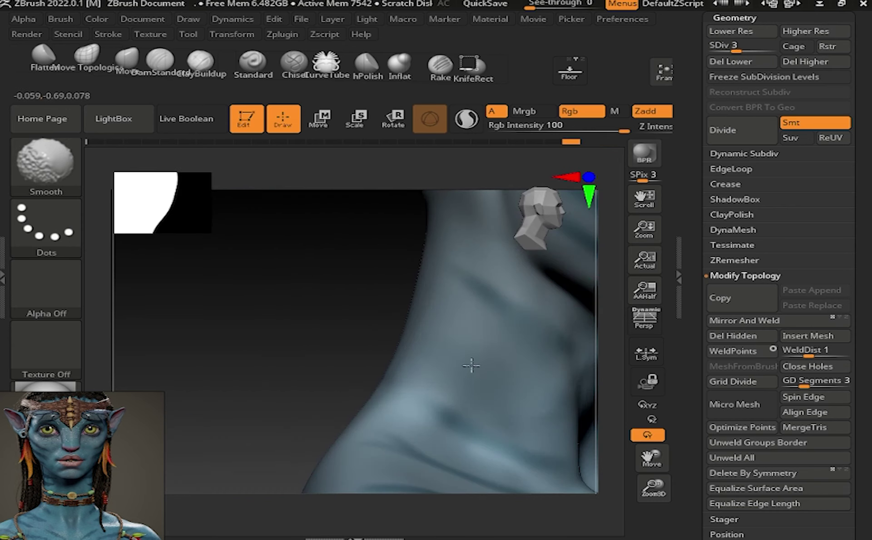
pyautogui.moveTo(419, 356); pyautogui.dragTo(432, 360, button='right')
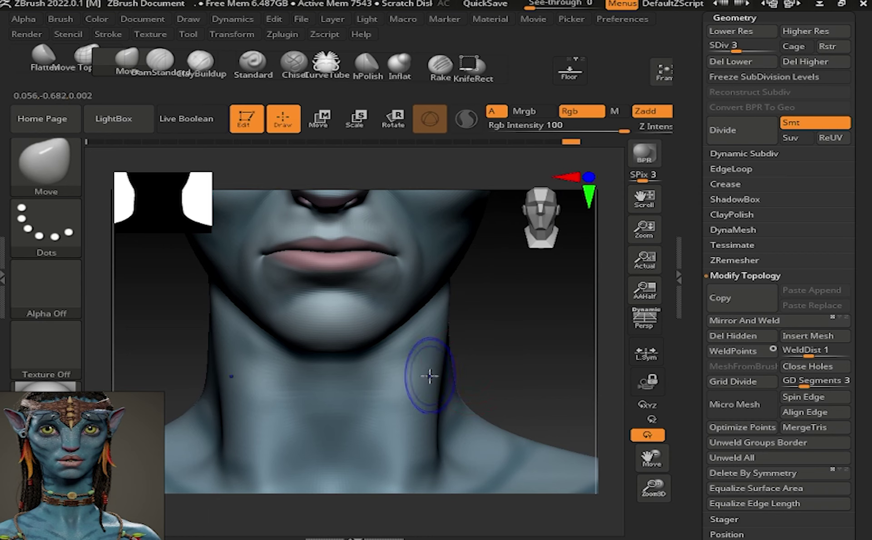
pyautogui.press('s')
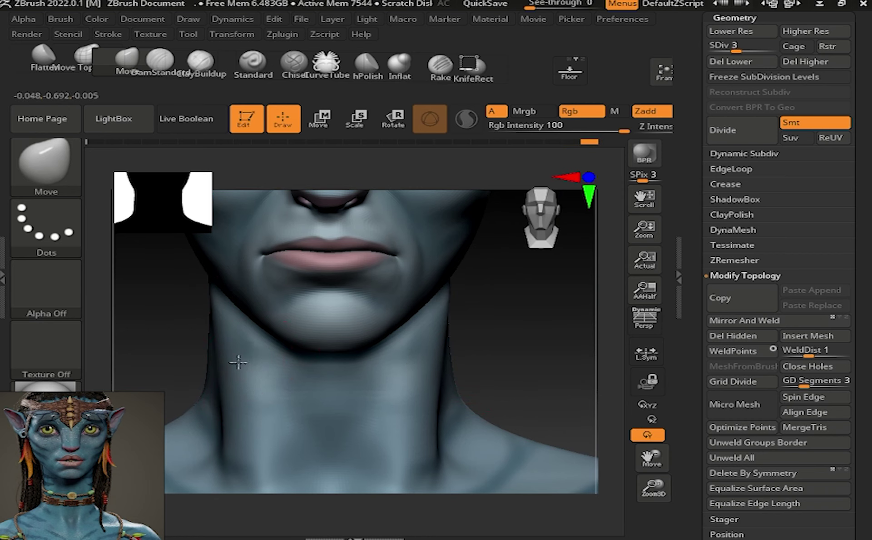
# - Raise the bust from SDiv 3 to 5 and zoom in on the nose and lips
pyautogui.press('d')
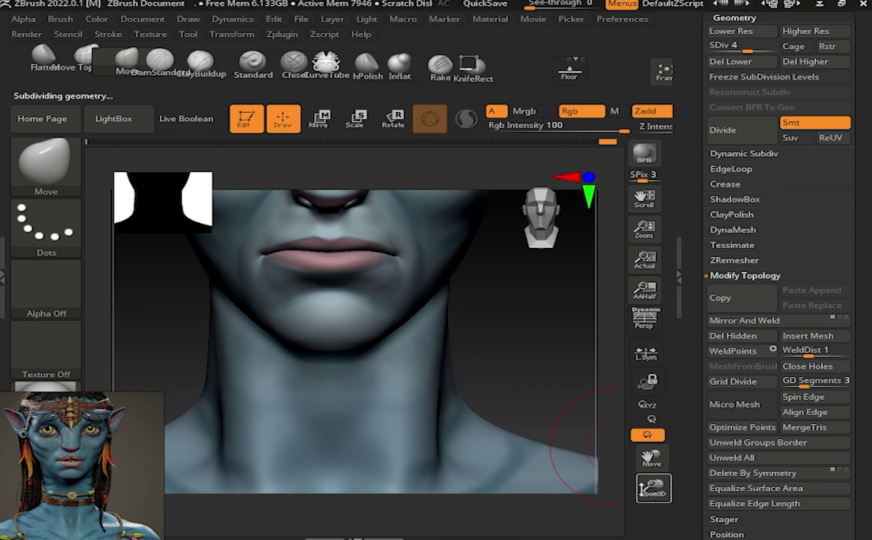
pyautogui.press('f')
pyautogui.hotkey('ctrl', 'd')
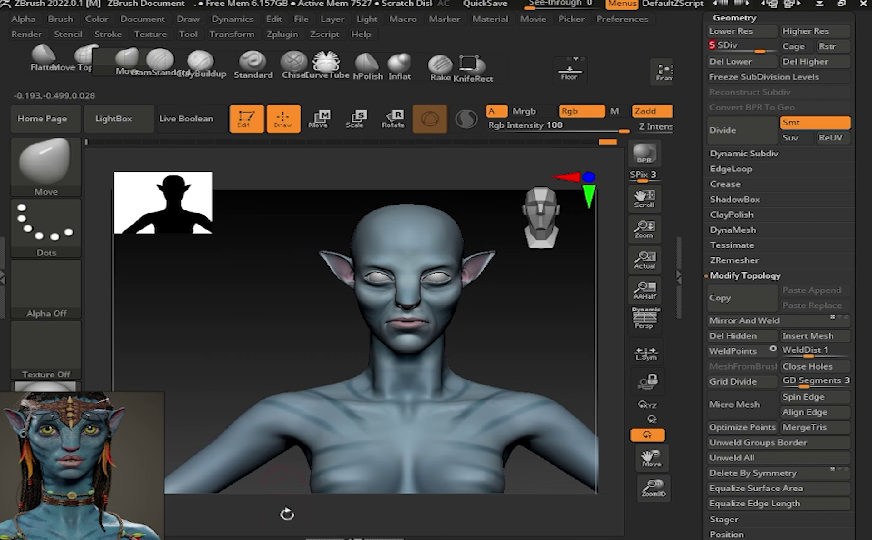
pyautogui.keyDown('alt'); pyautogui.moveTo(502, 247); pyautogui.dragTo(665, 173); pyautogui.keyUp('alt')
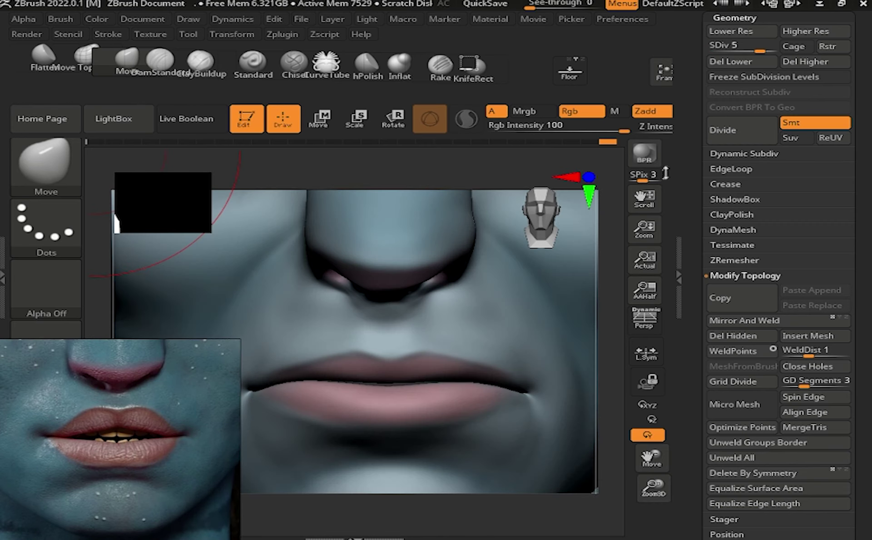
# - Select the Paint brush and set Rgb Intensity to 30 with the lips in view
pyautogui.click(679, 233)
pyautogui.click(97, 19)
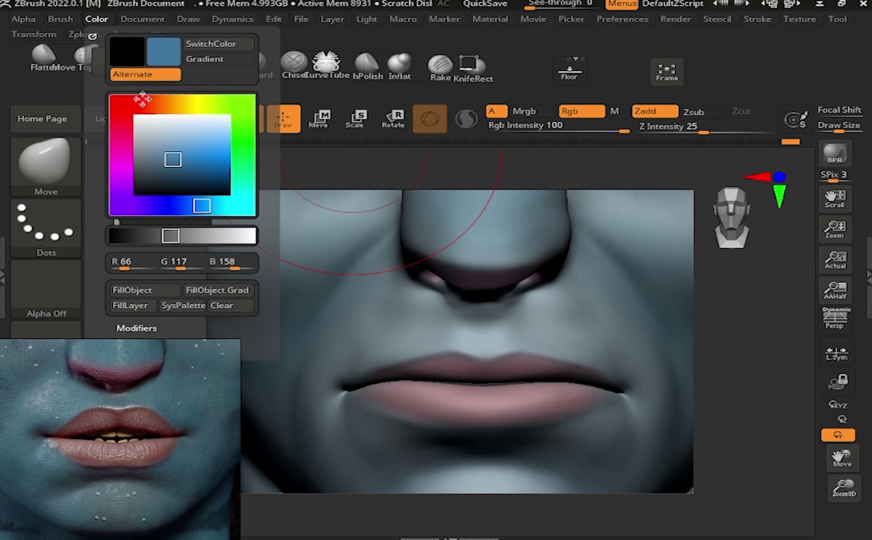
pyautogui.moveTo(142, 98); pyautogui.dragTo(116, 218)
pyautogui.press('b')
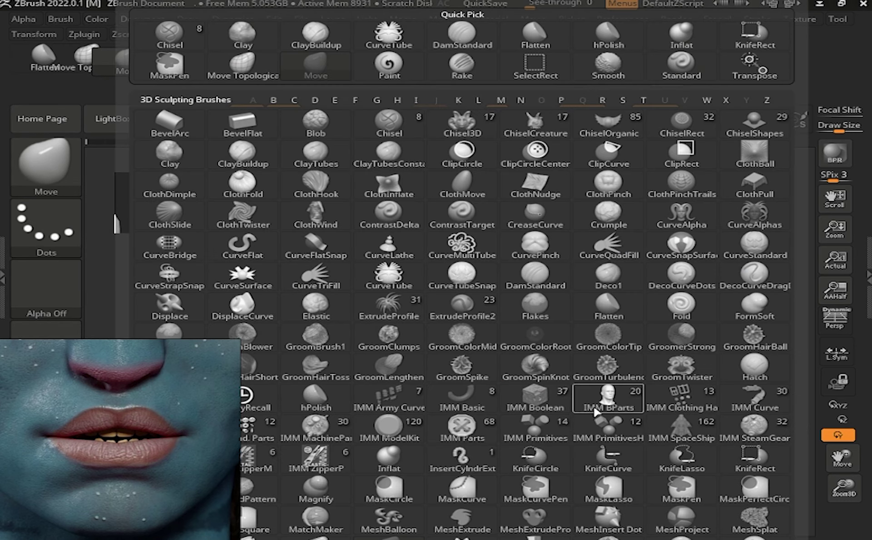
pyautogui.press('p')
pyautogui.press('a')
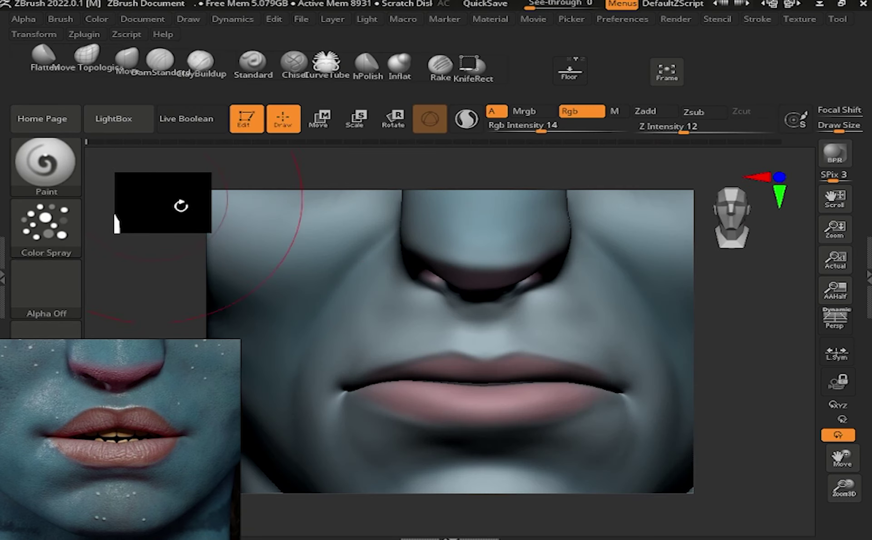
pyautogui.keyDown('alt'); pyautogui.moveTo(736, 458); pyautogui.dragTo(662, 356); pyautogui.keyUp('alt')
pyautogui.moveTo(540, 130); pyautogui.dragTo(564, 130)
pyautogui.click(96, 19)
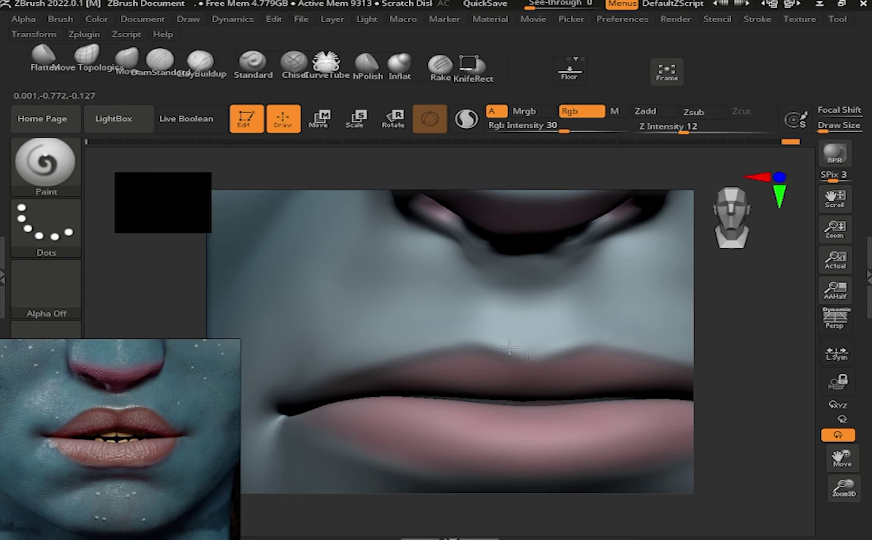
pyautogui.moveTo(842, 459); pyautogui.dragTo(841, 456)
pyautogui.press('d')
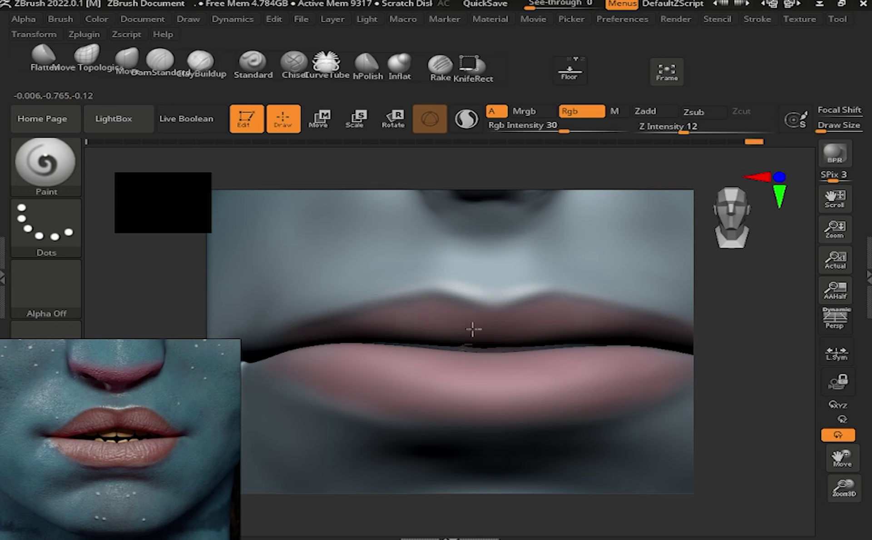
# - Sample the lip pink and paint light vertical streaks on the lower lip
pyautogui.moveTo(428, 366); pyautogui.dragTo(435, 395)
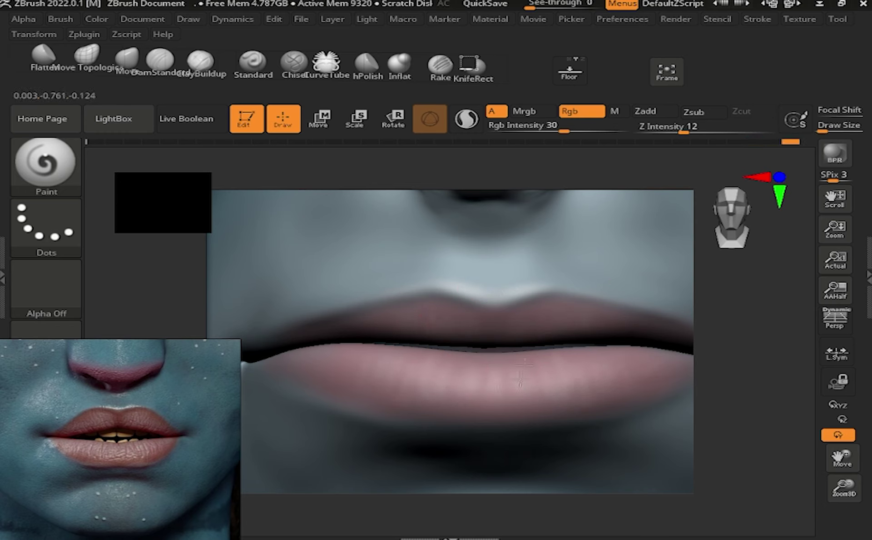
pyautogui.press('c')
pyautogui.moveTo(154, 169)
pyautogui.mouseDown()
pyautogui.moveTo(423, 390)
pyautogui.moveTo(439, 364)
pyautogui.mouseUp()
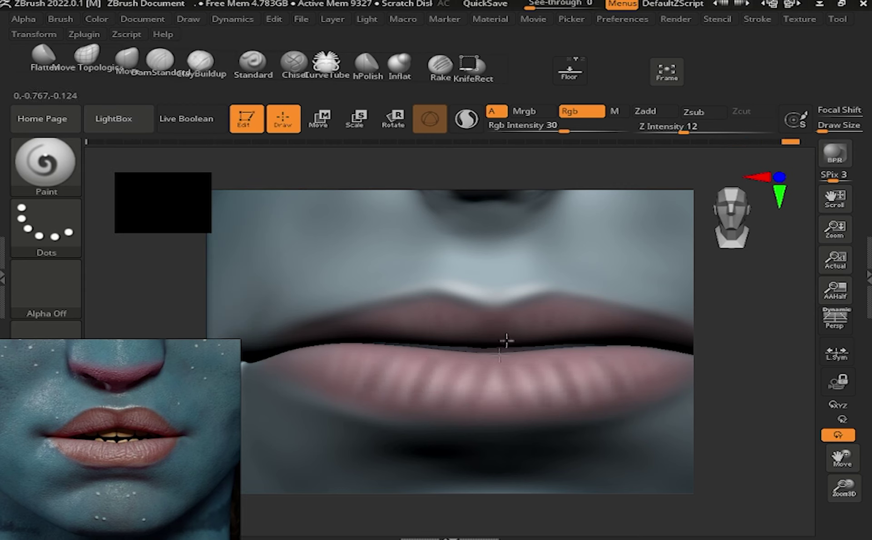
pyautogui.hotkey('ctrl', 'z')
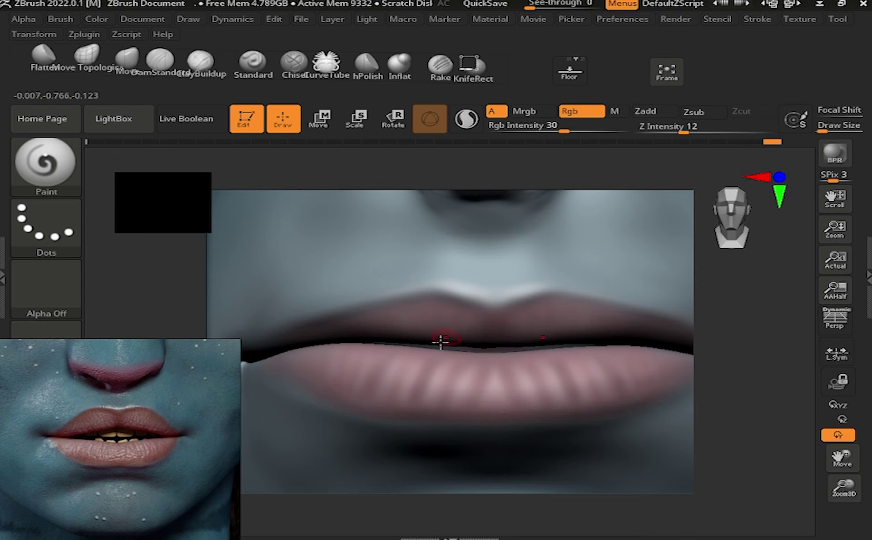
pyautogui.hotkey('ctrl', 'shift', 'z')
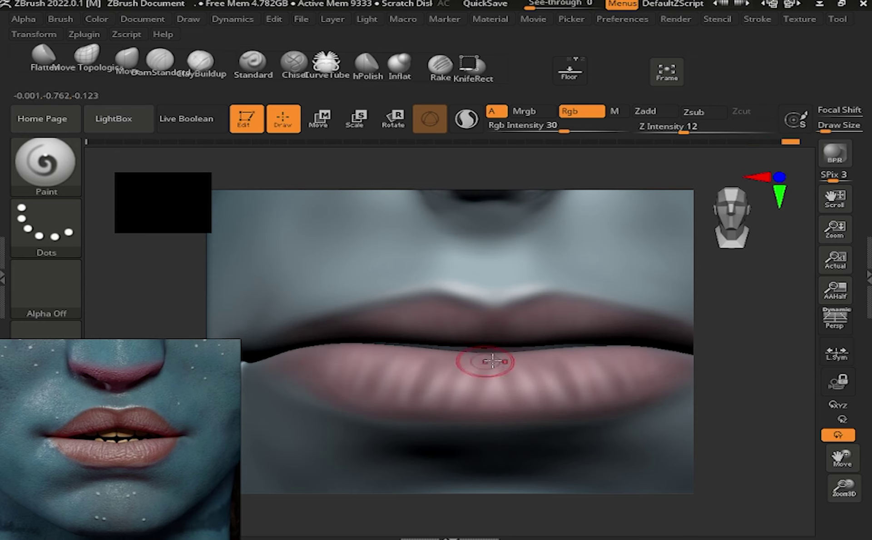
pyautogui.moveTo(468, 331)
pyautogui.mouseDown(button='right')
pyautogui.moveTo(369, 341)
pyautogui.moveTo(467, 353)
pyautogui.mouseUp(button='right')
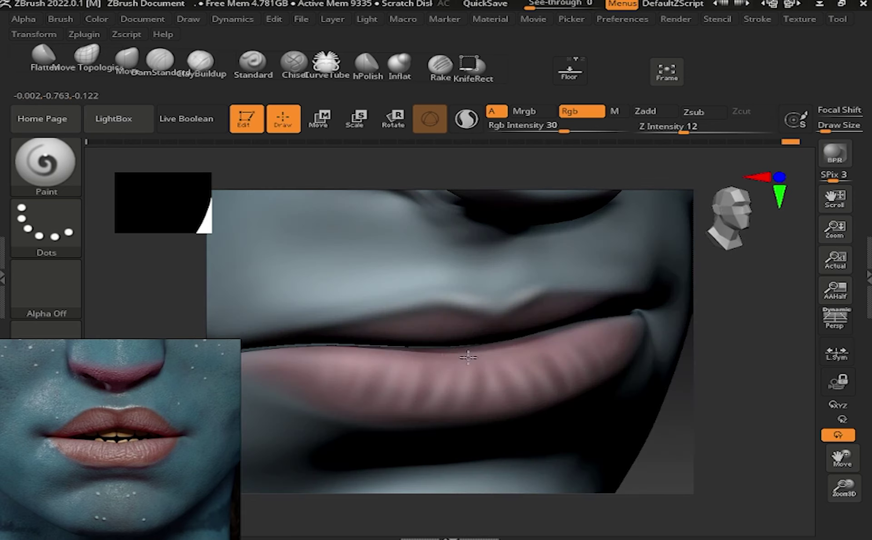
pyautogui.moveTo(359, 349); pyautogui.dragTo(485, 351, button='right')
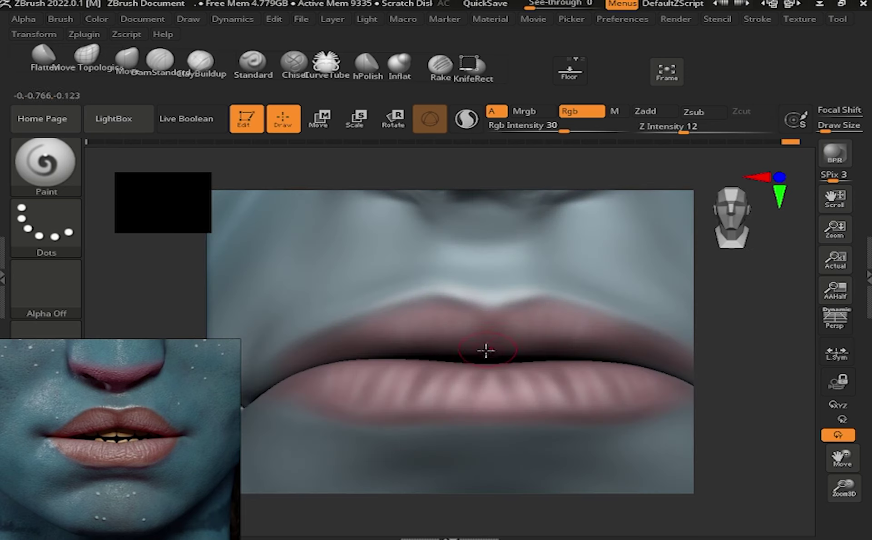
pyautogui.moveTo(843, 457)
pyautogui.mouseDown()
pyautogui.moveTo(841, 528)
pyautogui.moveTo(435, 384)
pyautogui.mouseUp()
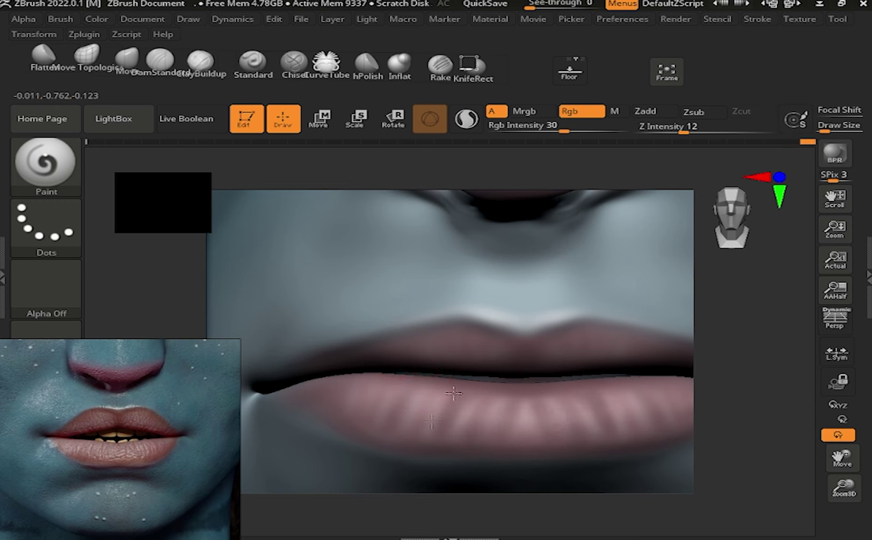
# - Choose a dark mauve paint colour and resize the brush
pyautogui.click(97, 19)
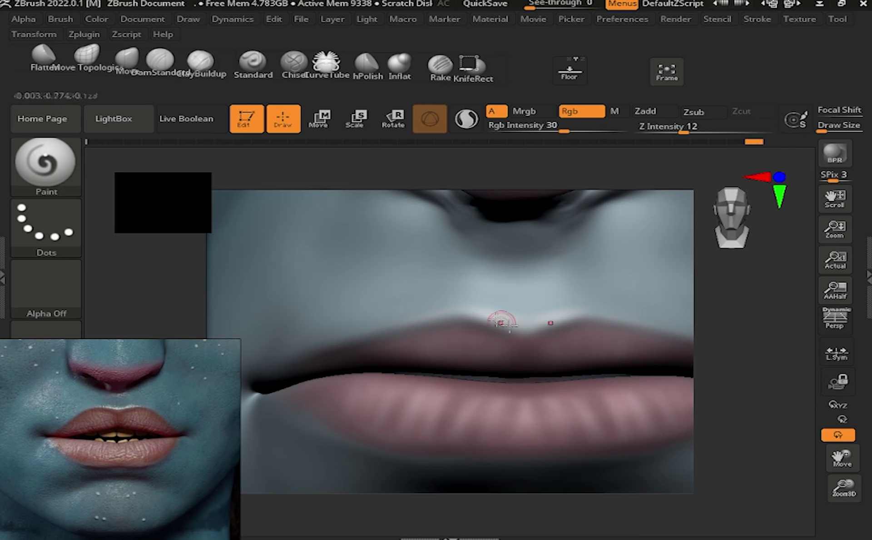
pyautogui.click(96, 18)
pyautogui.click(156, 158)
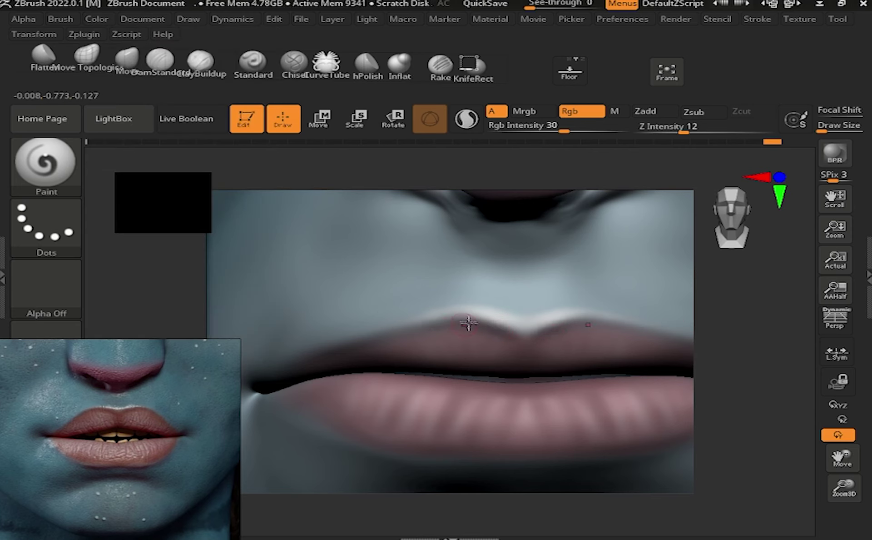
pyautogui.press('s')
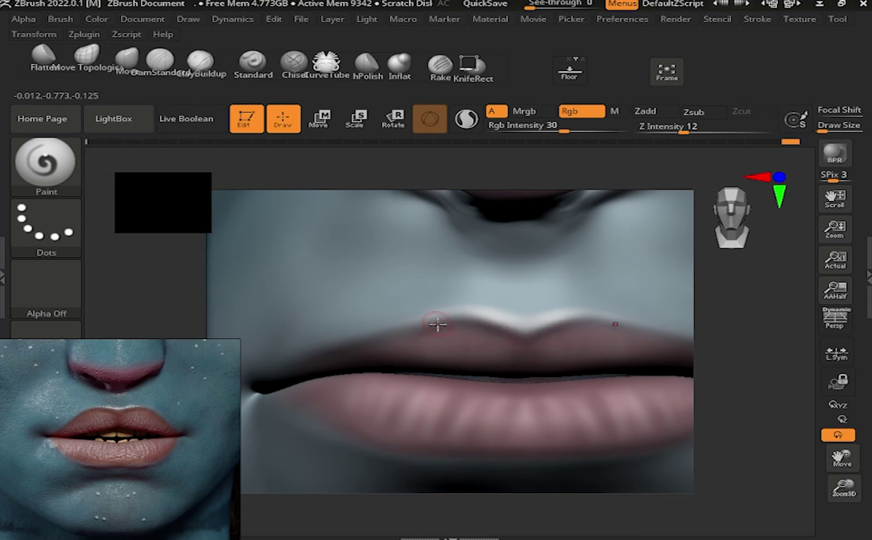
pyautogui.moveTo(845, 488); pyautogui.dragTo(844, 513)
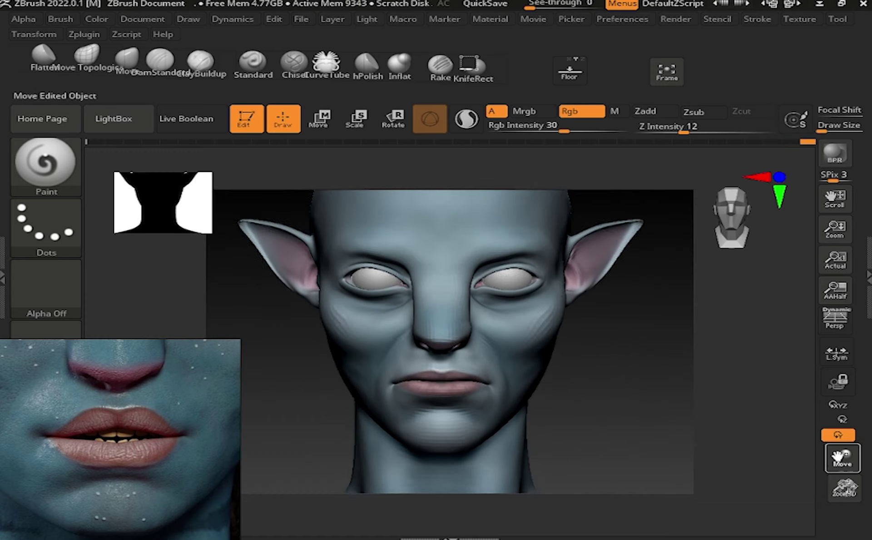
# - Pick a bluish paint colour and darken the brow crease above the eye
pyautogui.moveTo(842, 456); pyautogui.dragTo(706, 449)
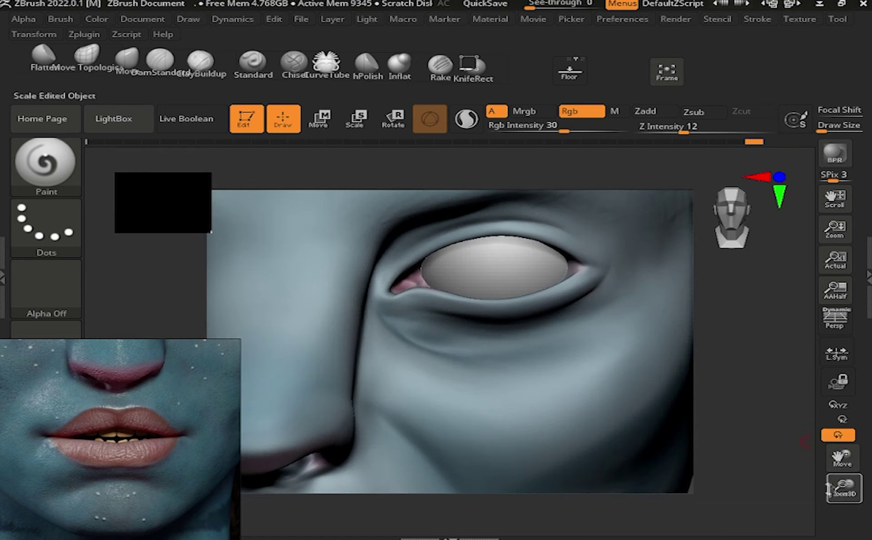
pyautogui.press('f')
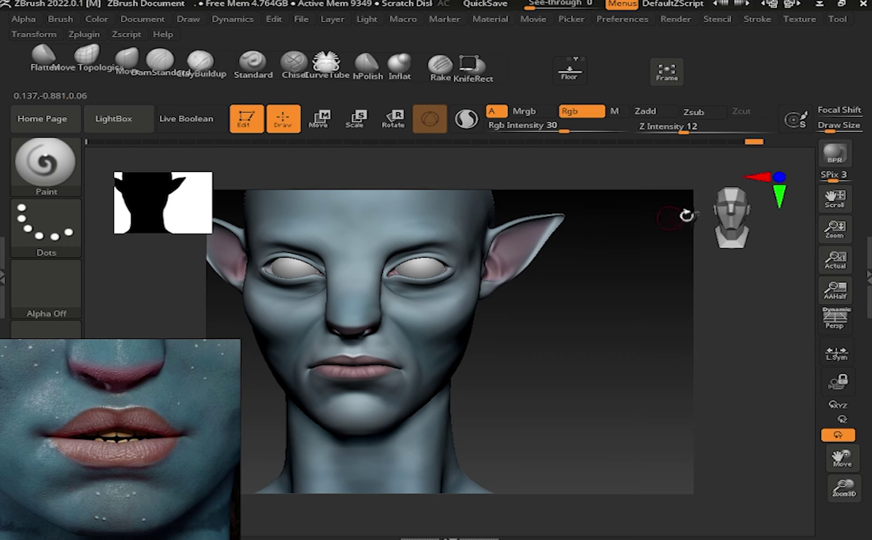
pyautogui.moveTo(844, 488); pyautogui.dragTo(852, 518)
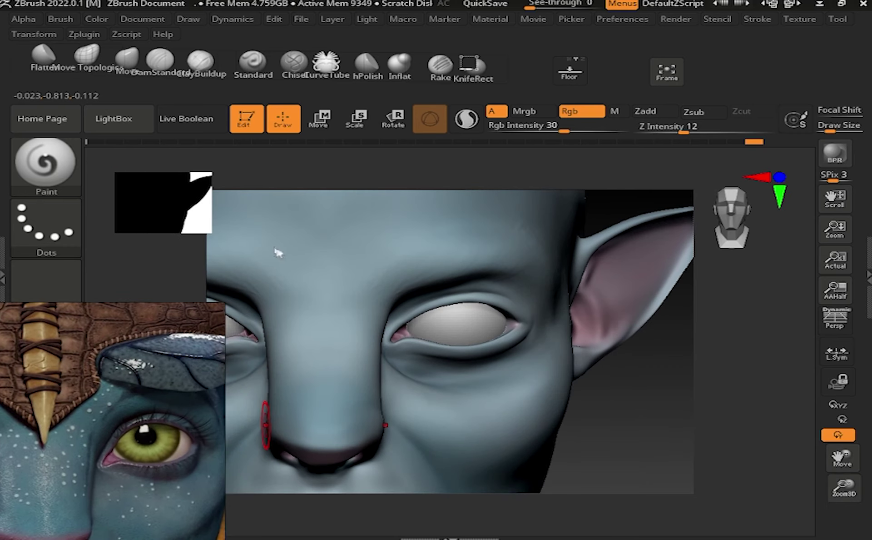
pyautogui.moveTo(538, 383); pyautogui.dragTo(762, 463)
pyautogui.click(96, 19)
pyautogui.click(169, 176)
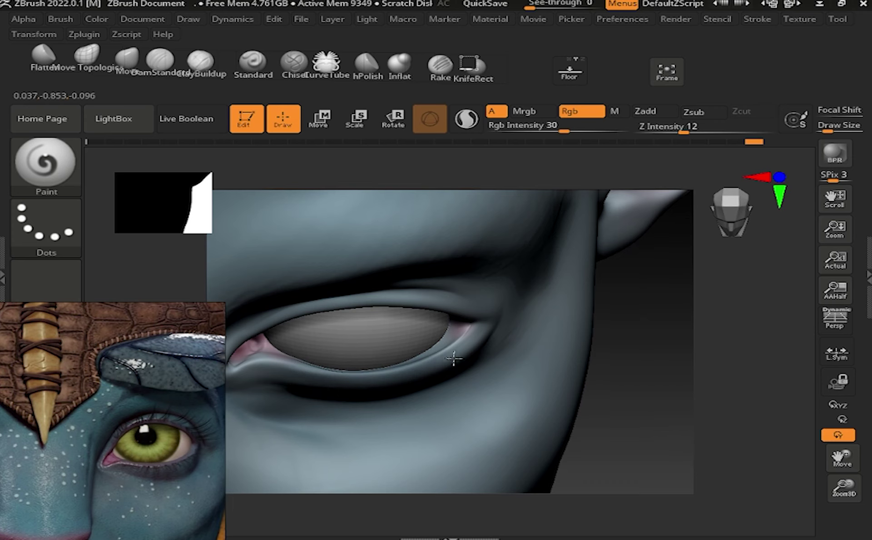
pyautogui.moveTo(453, 354); pyautogui.dragTo(396, 253, button='right')
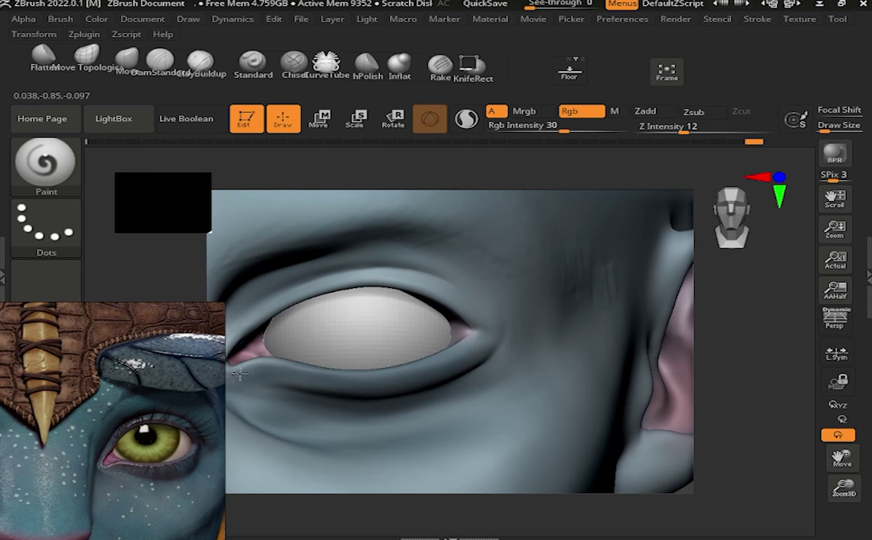
pyautogui.moveTo(240, 374); pyautogui.dragTo(255, 269, button='right')
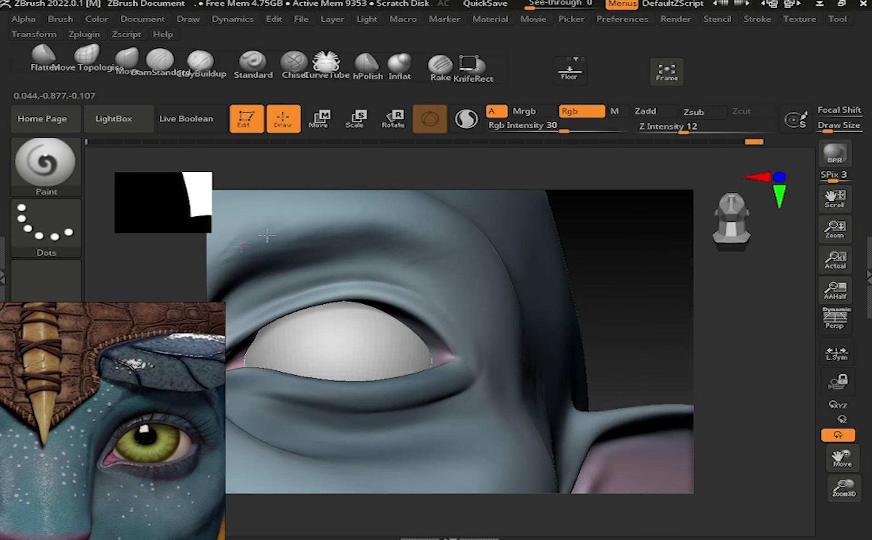
pyautogui.moveTo(445, 270); pyautogui.dragTo(238, 337, button='right')
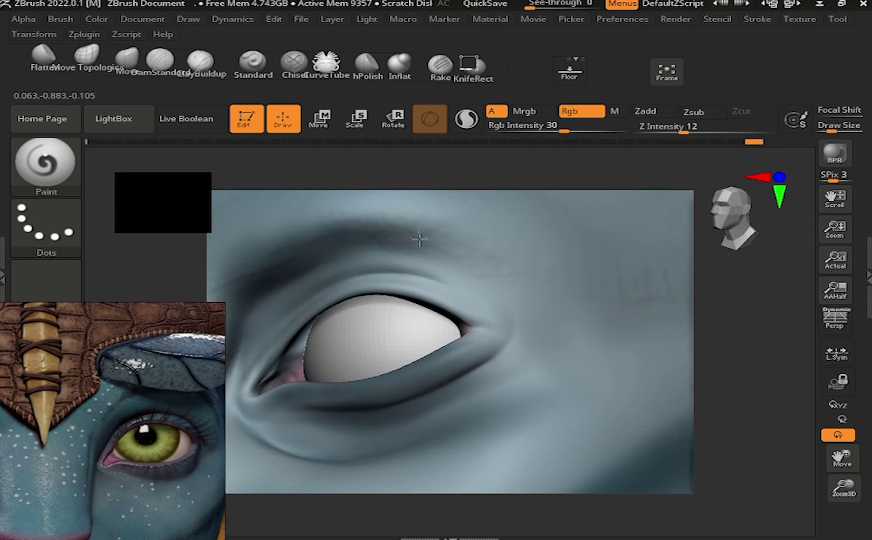
pyautogui.moveTo(419, 238); pyautogui.dragTo(489, 266)
# - Change the paint colour to a muted plum lightened toward soft pink
pyautogui.moveTo(245, 291); pyautogui.dragTo(615, 343, button='right')
pyautogui.moveTo(844, 486)
pyautogui.mouseDown()
pyautogui.moveTo(789, 439)
pyautogui.moveTo(845, 486)
pyautogui.moveTo(837, 454)
pyautogui.moveTo(843, 468)
pyautogui.mouseUp()
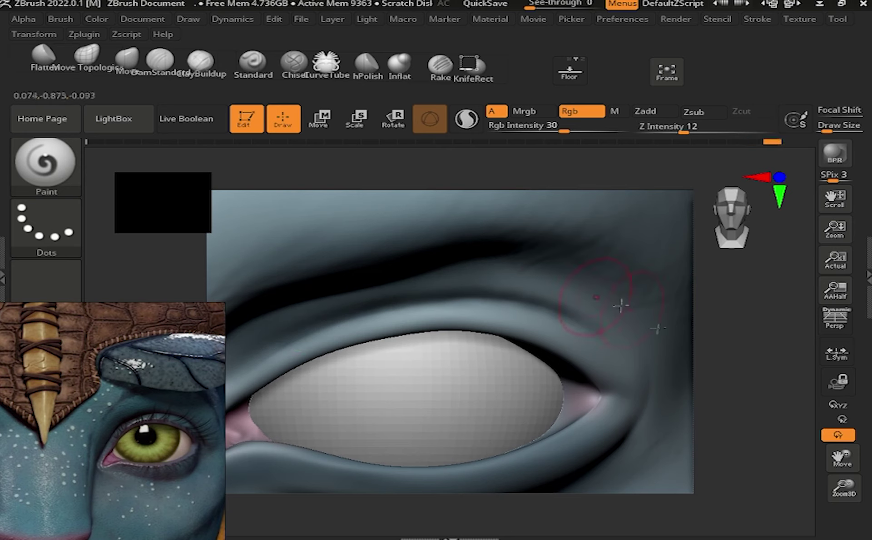
pyautogui.moveTo(621, 306)
pyautogui.mouseDown(button='right')
pyautogui.moveTo(478, 337)
pyautogui.moveTo(584, 375)
pyautogui.mouseUp(button='right')
pyautogui.moveTo(844, 488)
pyautogui.mouseDown()
pyautogui.moveTo(765, 406)
pyautogui.moveTo(765, 318)
pyautogui.mouseUp()
pyautogui.click(96, 19)
pyautogui.click(168, 157)
pyautogui.moveTo(168, 157); pyautogui.dragTo(157, 145)
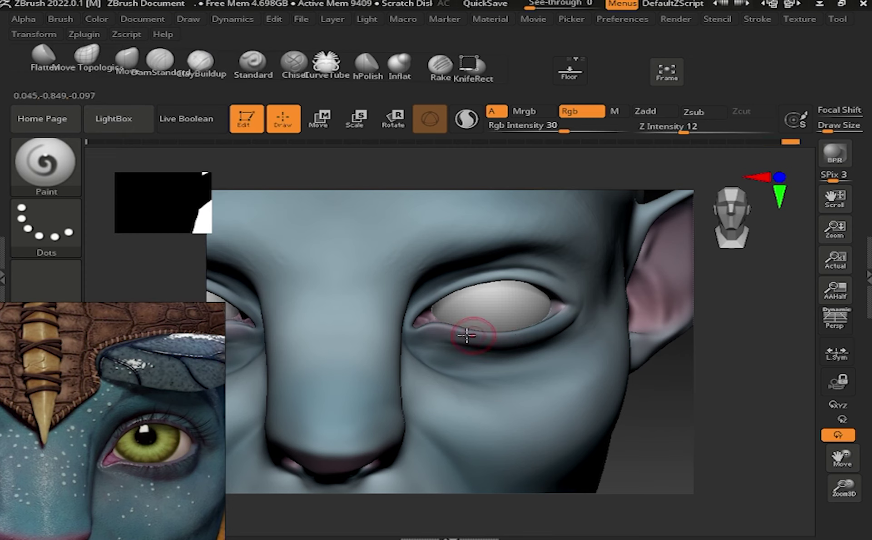
pyautogui.scroll(3, 498, 368)
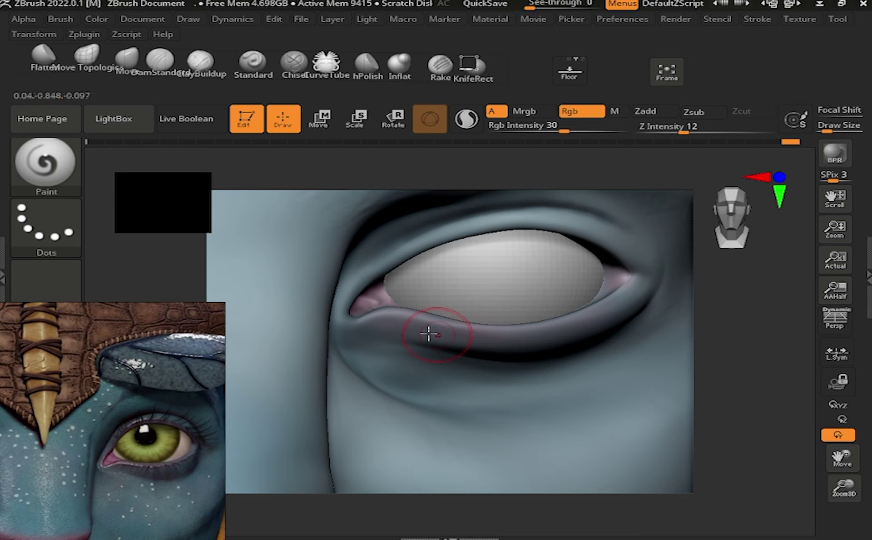
pyautogui.scroll(2, 501, 344)
# - Pick a darker colour and shade along the upper eyelid crease
pyautogui.moveTo(360, 312); pyautogui.dragTo(380, 292, button='right')
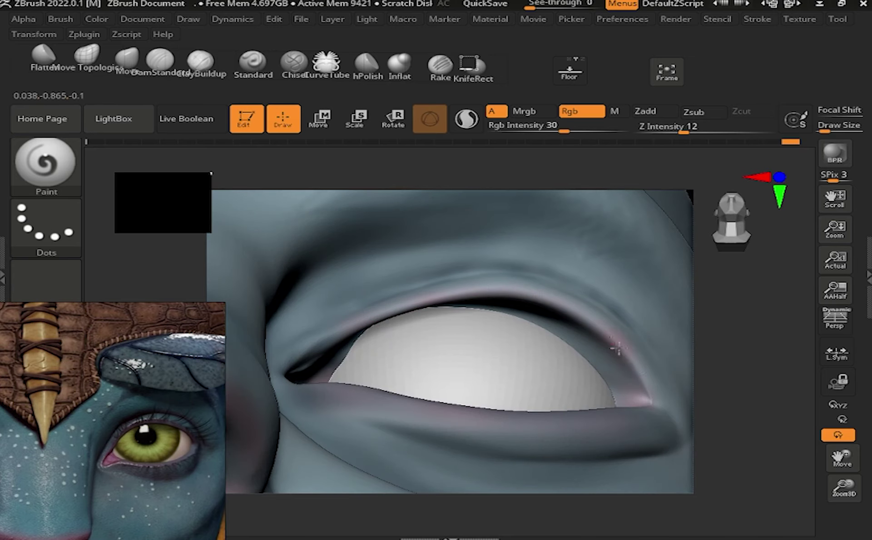
pyautogui.moveTo(466, 292); pyautogui.dragTo(757, 253, button='right')
pyautogui.moveTo(843, 456); pyautogui.dragTo(803, 433)
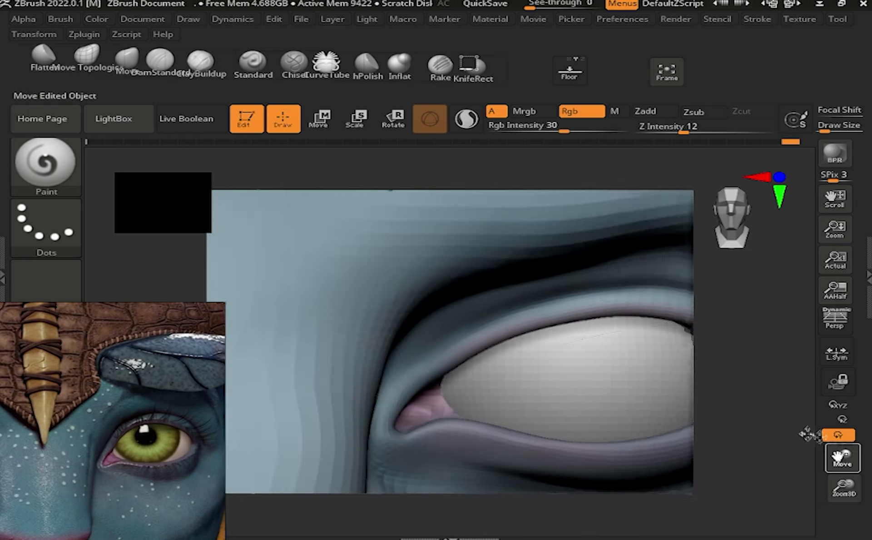
pyautogui.click(97, 18)
pyautogui.click(167, 169)
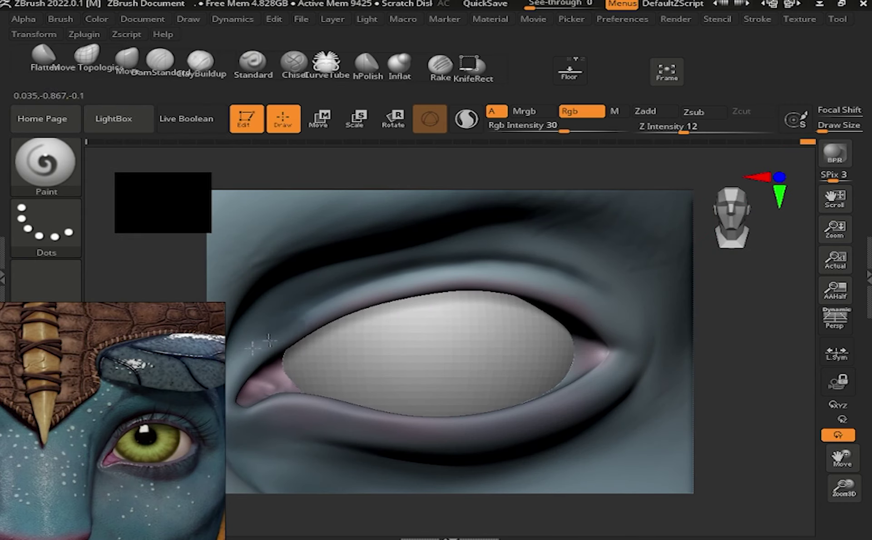
pyautogui.moveTo(321, 307); pyautogui.dragTo(376, 284)
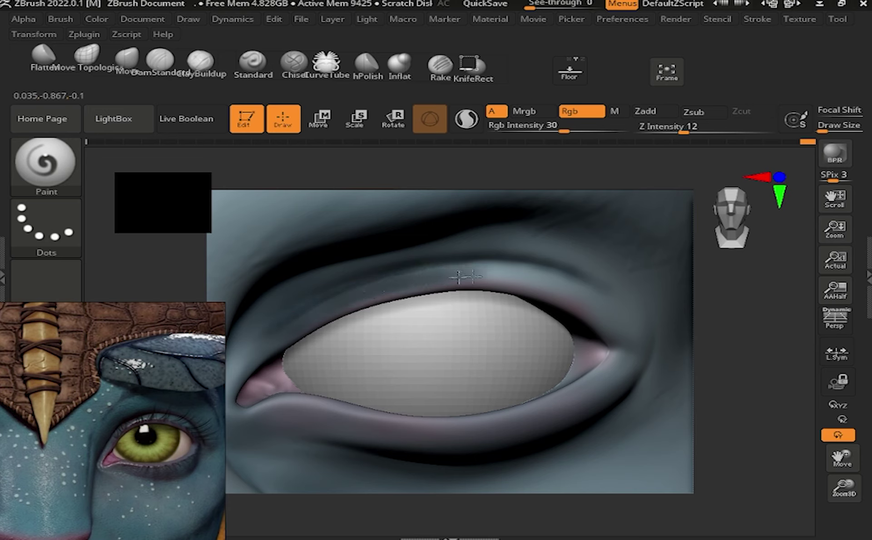
pyautogui.moveTo(458, 276); pyautogui.dragTo(522, 271)
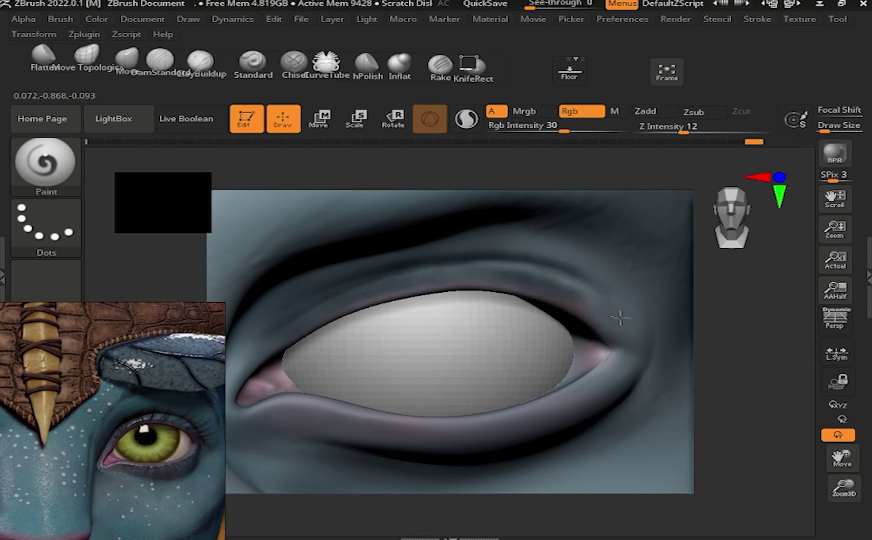
pyautogui.press(']')
pyautogui.moveTo(573, 291); pyautogui.dragTo(490, 285)
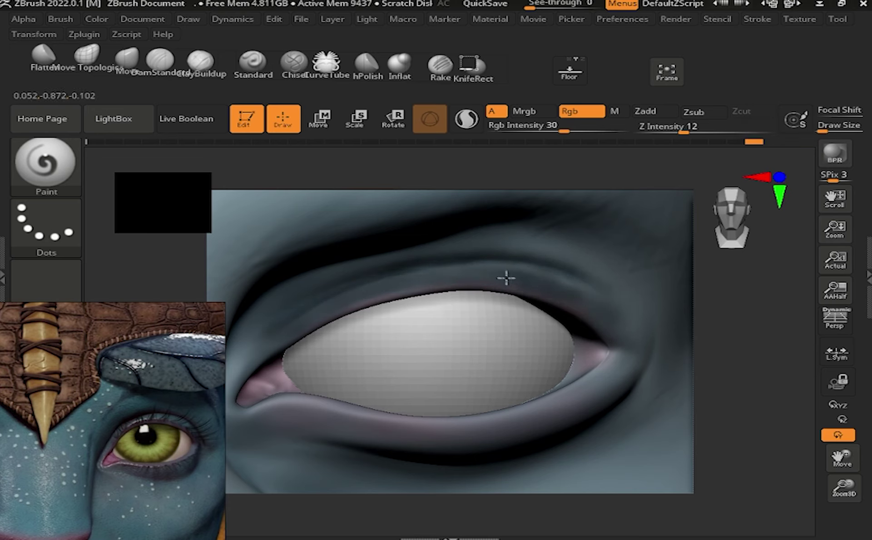
# - Raise Rgb Intensity to 78 and darken the upper lid edge and both eye corners
pyautogui.moveTo(565, 131); pyautogui.dragTo(608, 131)
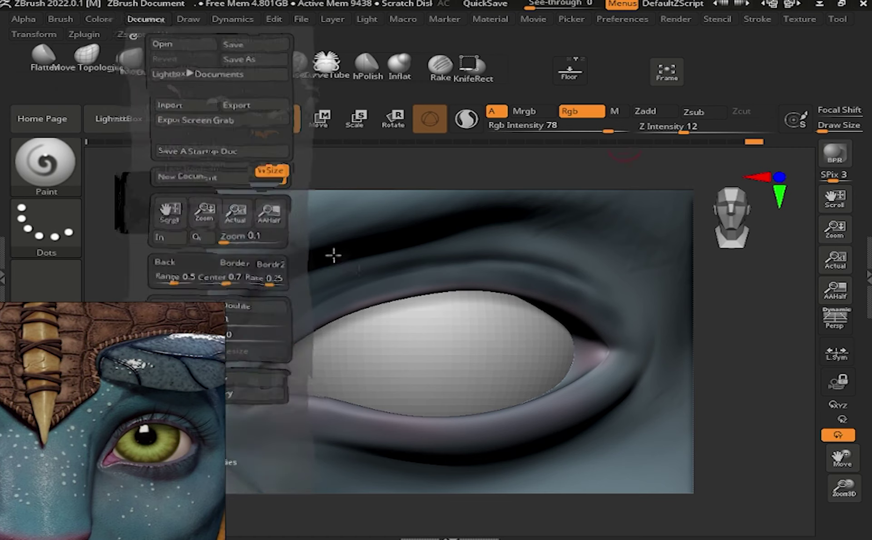
pyautogui.moveTo(361, 305); pyautogui.dragTo(434, 288)
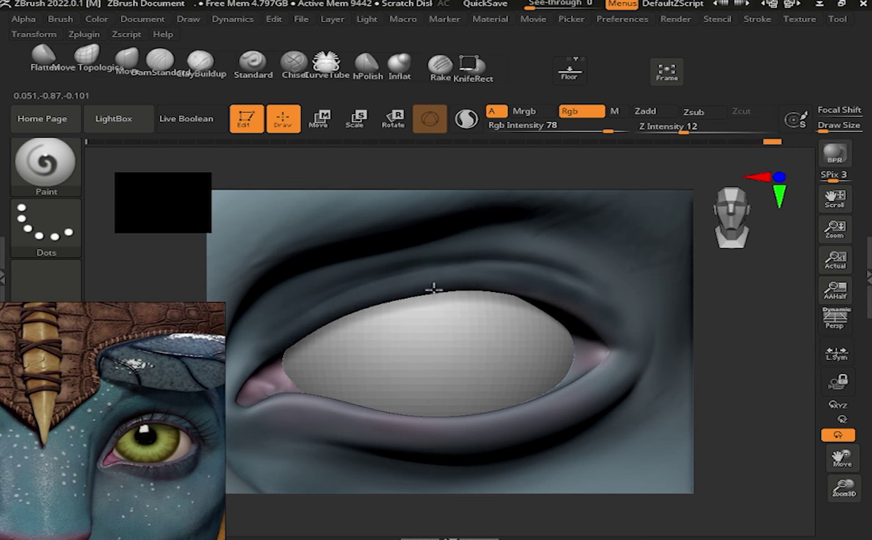
pyautogui.moveTo(578, 319); pyautogui.dragTo(613, 327)
pyautogui.press('f')
pyautogui.keyDown('alt'); pyautogui.moveTo(773, 454); pyautogui.dragTo(788, 422); pyautogui.keyUp('alt')
pyautogui.moveTo(477, 339); pyautogui.dragTo(516, 312)
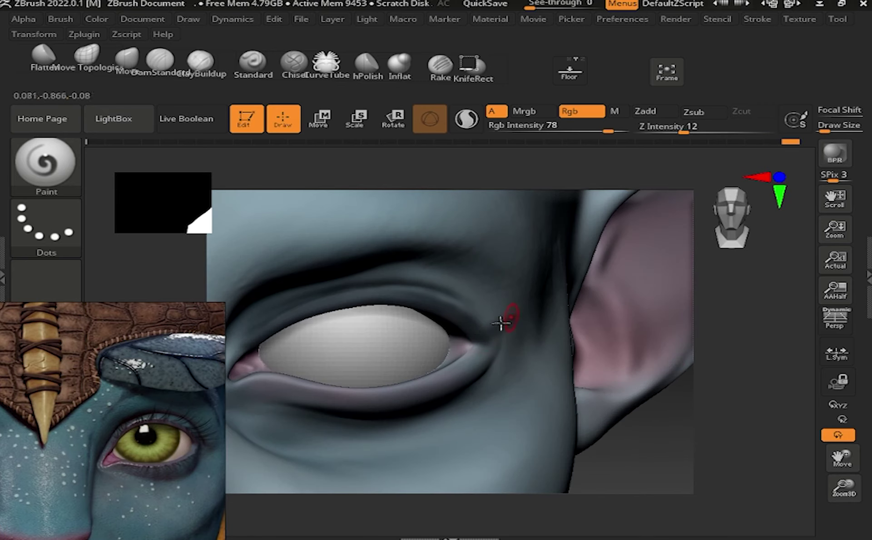
pyautogui.moveTo(517, 309); pyautogui.dragTo(504, 316, button='right')
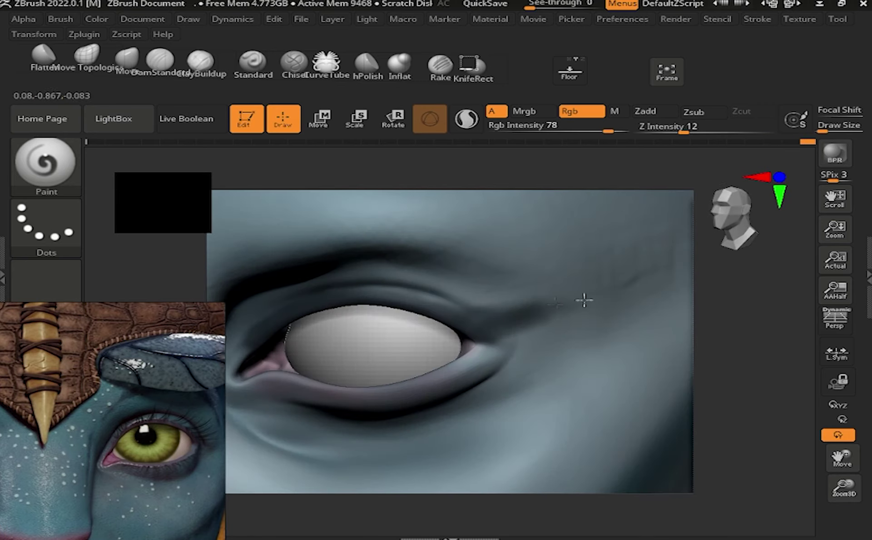
pyautogui.moveTo(574, 304); pyautogui.dragTo(579, 297)
pyautogui.moveTo(469, 306); pyautogui.dragTo(516, 306)
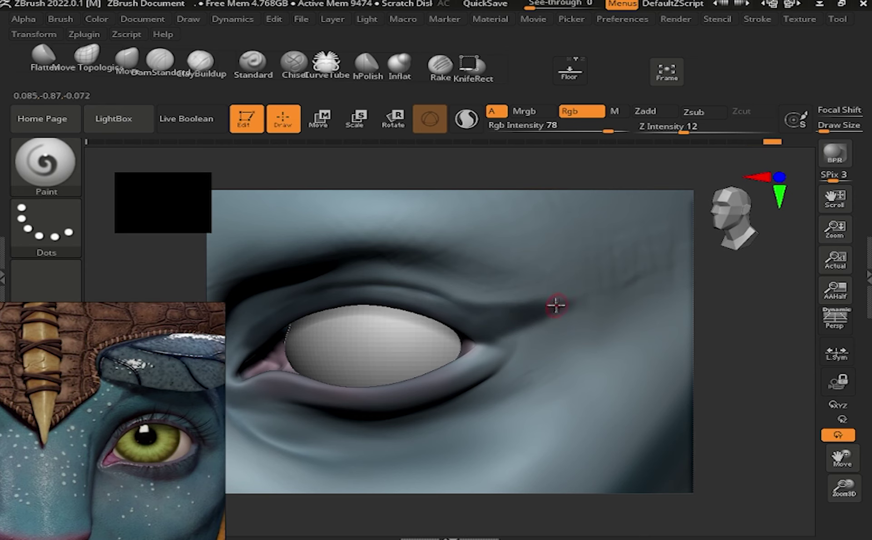
pyautogui.click(732, 214)
pyautogui.scroll(1, 446, 318)
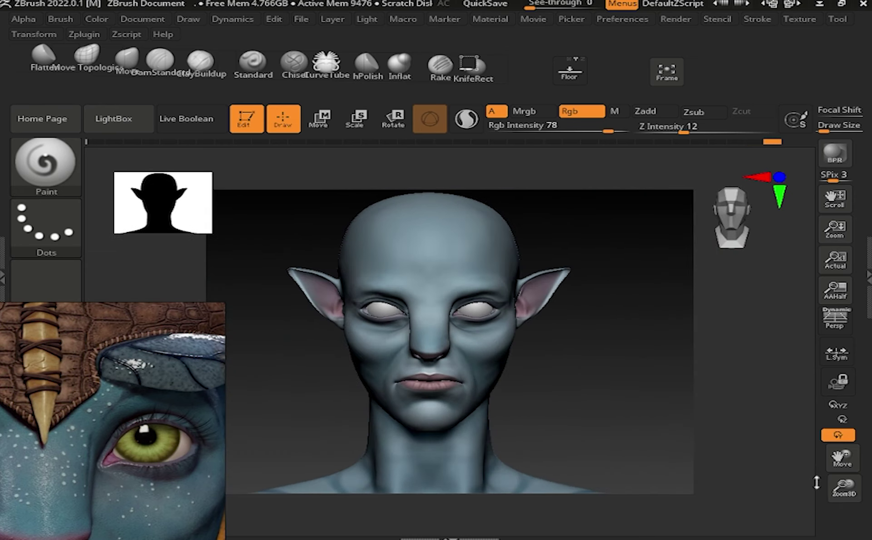
# - Darken the lower-lid edge from the inner eye corner out to the outer corner
pyautogui.scroll(3, 446, 318)
pyautogui.scroll(3, 432, 346)
pyautogui.moveTo(408, 374); pyautogui.dragTo(436, 359, button='right')
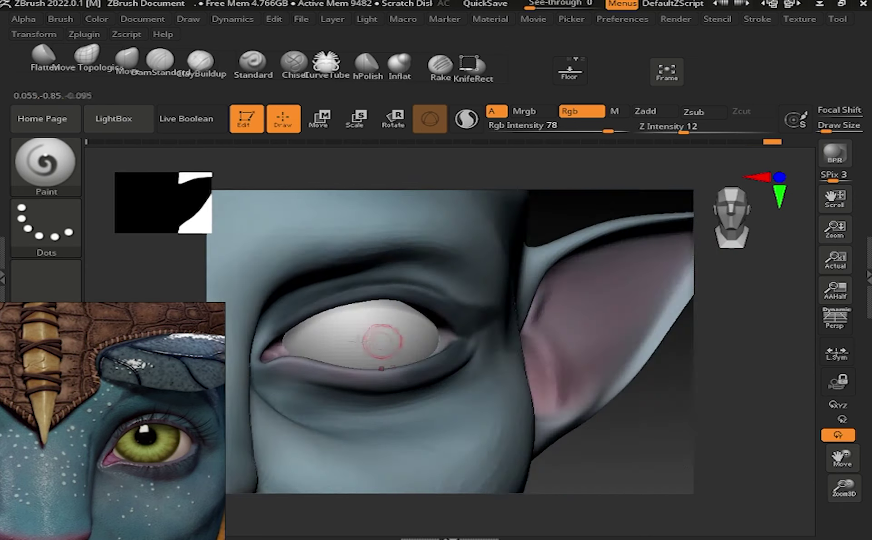
pyautogui.scroll(2, 437, 359)
pyautogui.scroll(2, 438, 352)
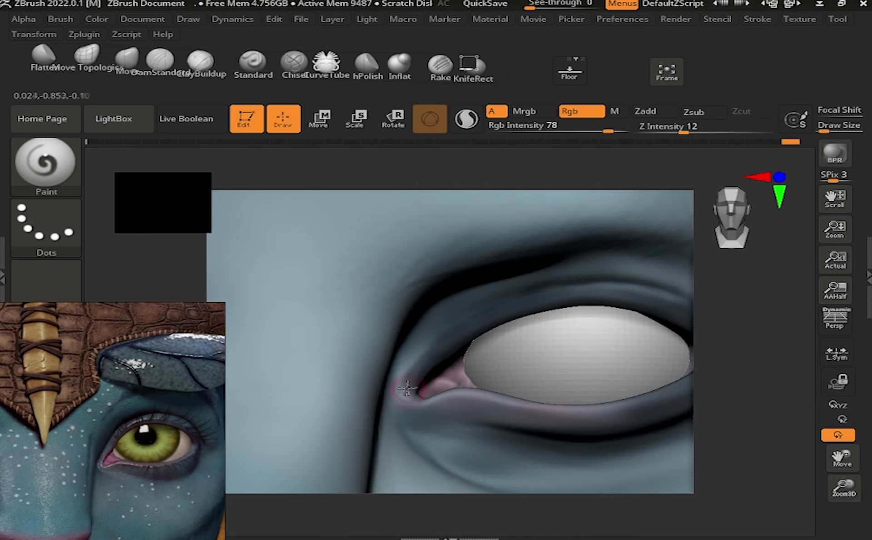
pyautogui.moveTo(421, 391); pyautogui.dragTo(645, 395)
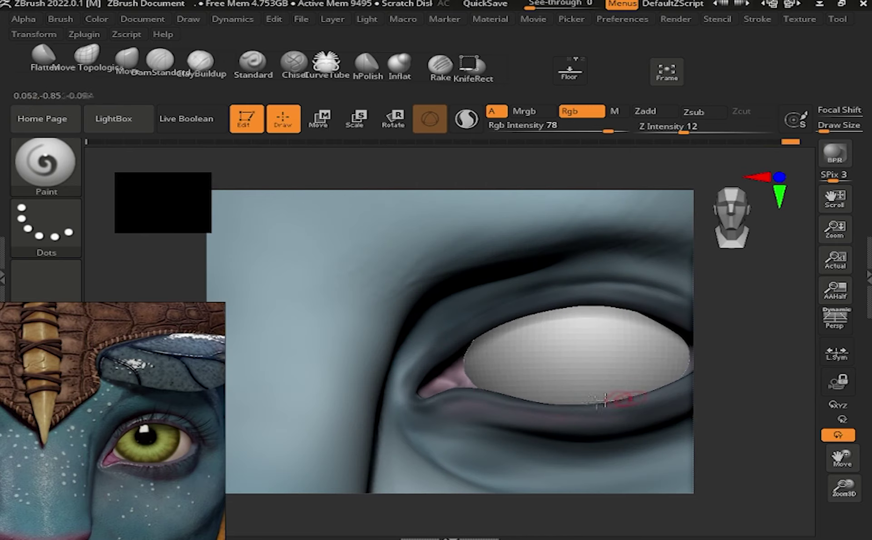
pyautogui.scroll(-3, 727, 431)
pyautogui.moveTo(841, 461); pyautogui.dragTo(781, 452)
pyautogui.scroll(3, 541, 306)
# - Frame the whole head and render a BPR preview
pyautogui.press('s')
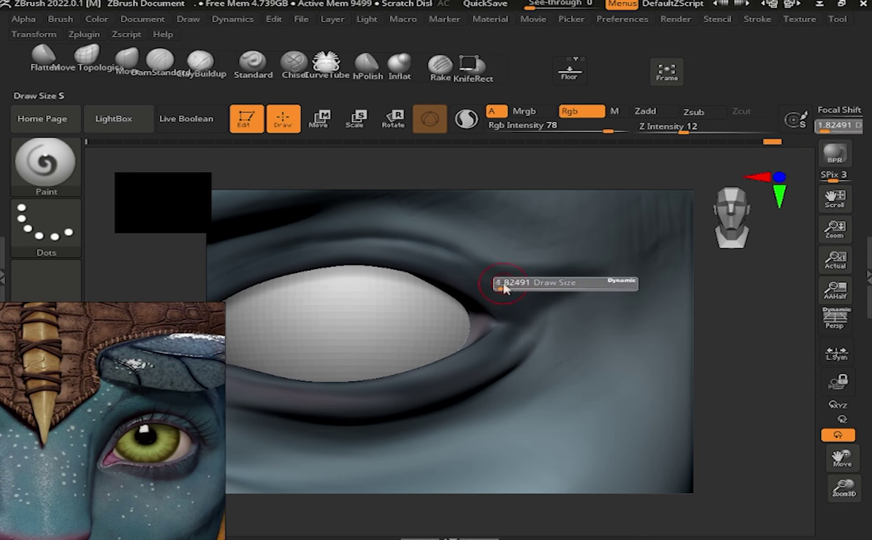
pyautogui.press('f')
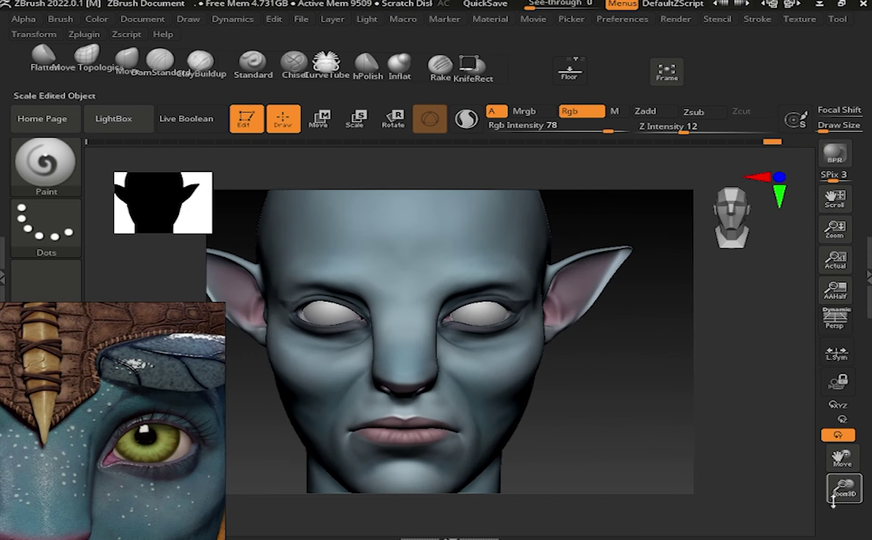
pyautogui.hotkey('shift', 'r')
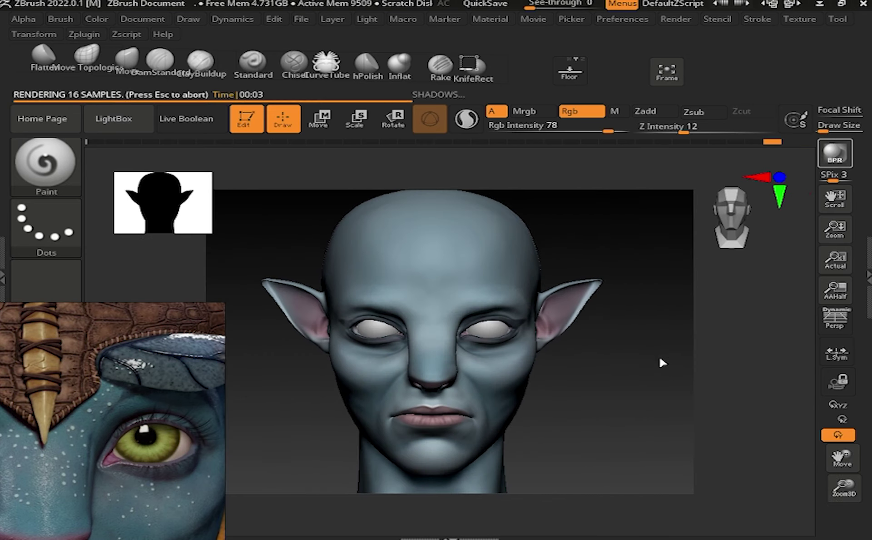
pyautogui.moveTo(844, 489); pyautogui.dragTo(851, 450)
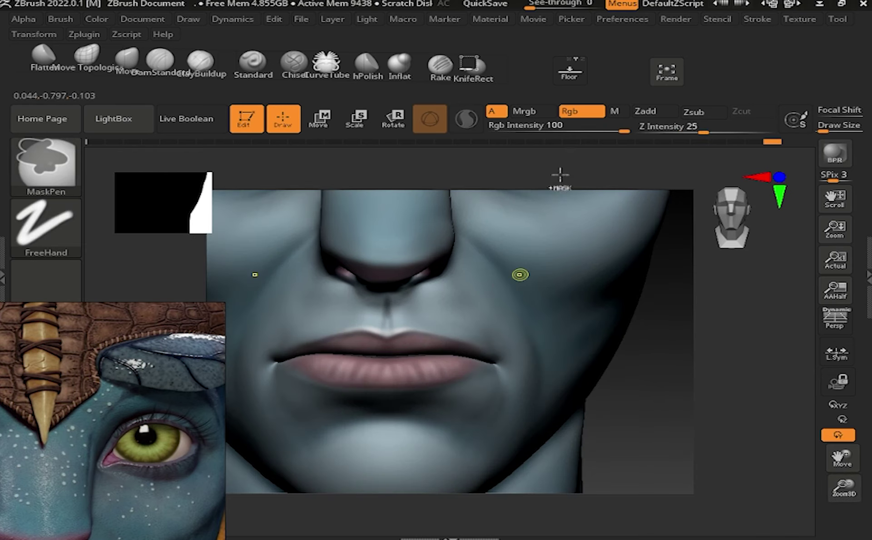
# - Lower the paint Rgb Intensity to 35, then reframe to show the whole head
pyautogui.moveTo(608, 131); pyautogui.dragTo(569, 130)
pyautogui.moveTo(399, 298)
pyautogui.mouseDown(button='right')
pyautogui.moveTo(341, 289)
pyautogui.moveTo(330, 306)
pyautogui.mouseUp(button='right')
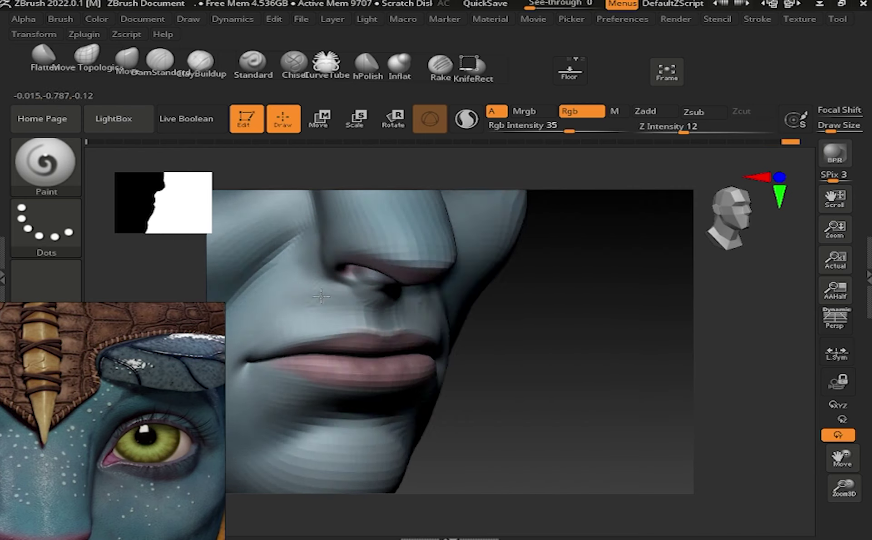
pyautogui.moveTo(843, 457); pyautogui.dragTo(840, 309)
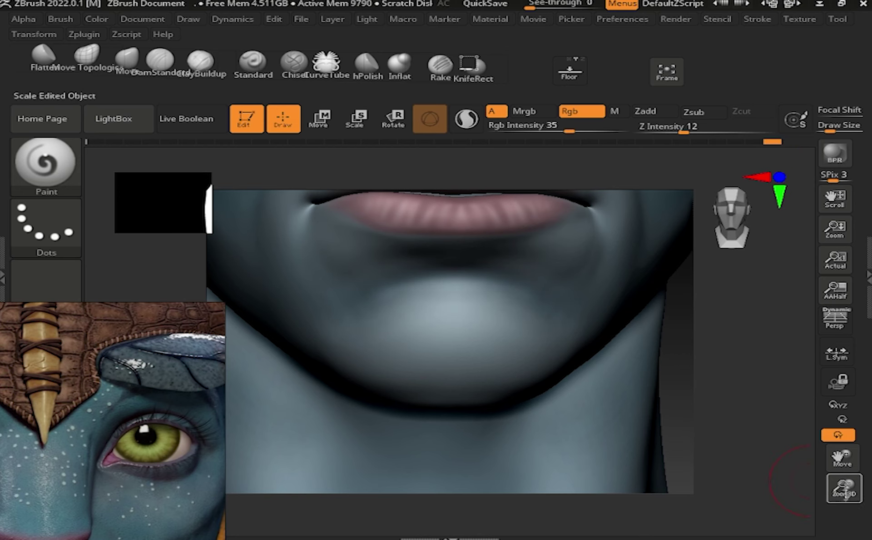
pyautogui.moveTo(844, 487); pyautogui.dragTo(400, 429)
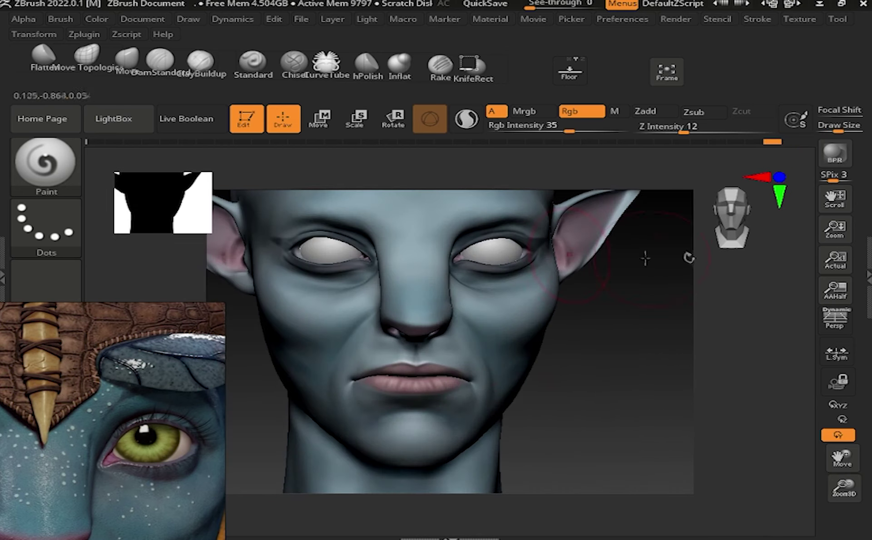
pyautogui.moveTo(497, 263); pyautogui.dragTo(285, 293, button='right')
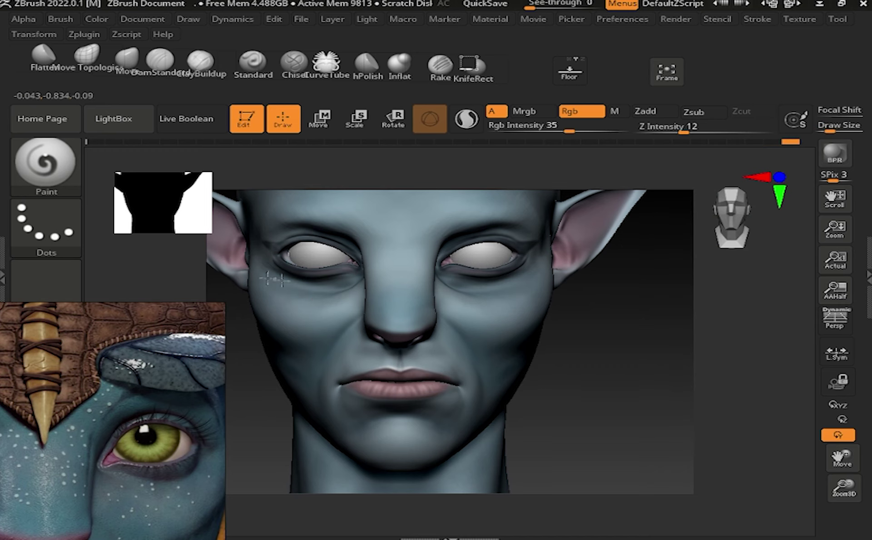
pyautogui.moveTo(844, 488)
pyautogui.mouseDown()
pyautogui.moveTo(841, 472)
pyautogui.moveTo(614, 289)
pyautogui.mouseUp()
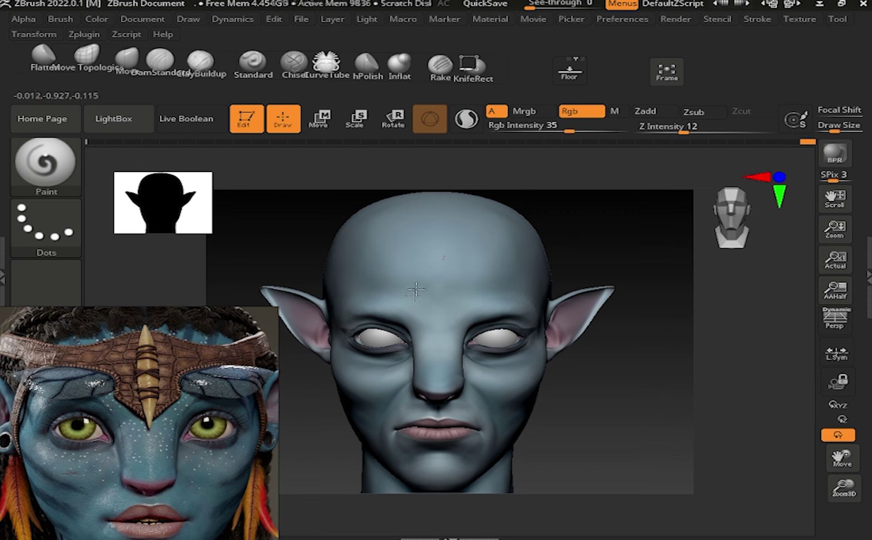
# - Pick the dark blue stripe colour and raise Rgb Intensity to 87
pyautogui.moveTo(461, 294); pyautogui.dragTo(349, 302, button='right')
pyautogui.moveTo(468, 272); pyautogui.dragTo(750, 385, button='right')
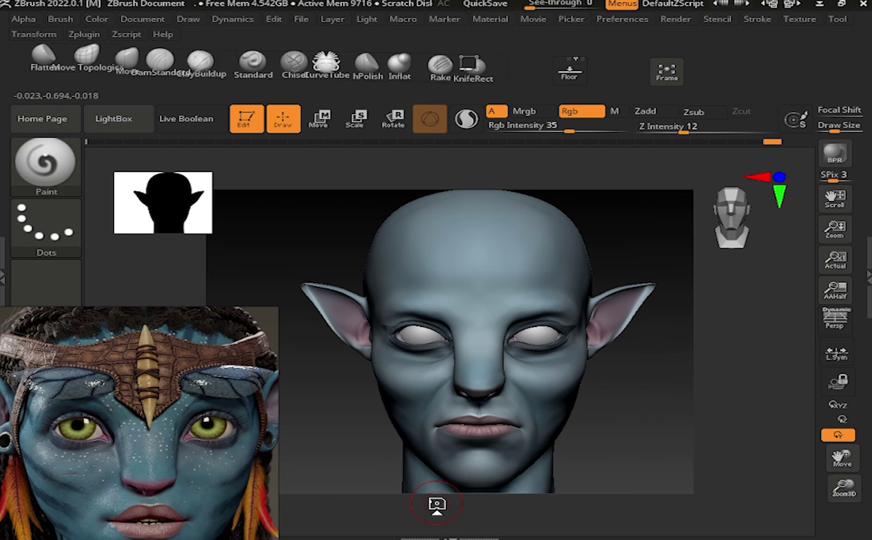
pyautogui.scroll(-5, 138, 440)
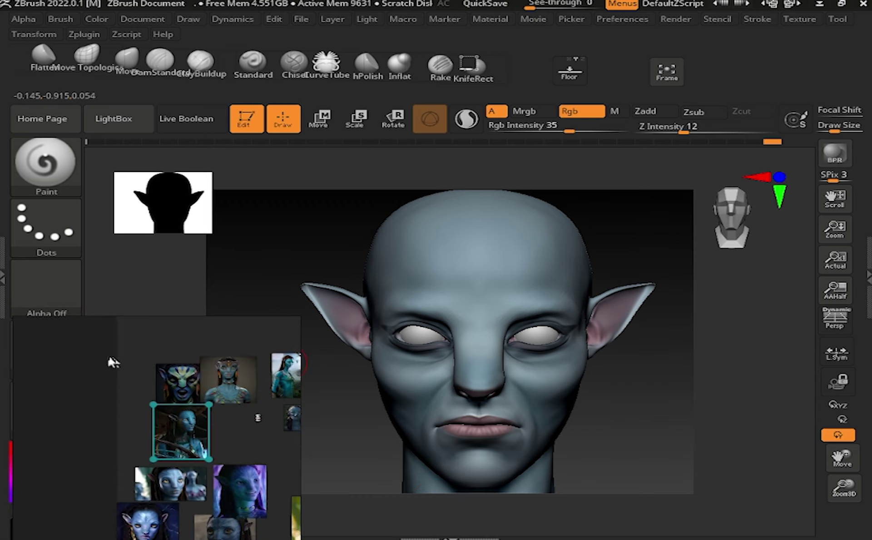
pyautogui.scroll(5, 167, 411)
pyautogui.moveTo(454, 295)
pyautogui.mouseDown(button='right')
pyautogui.moveTo(591, 300)
pyautogui.moveTo(660, 336)
pyautogui.mouseUp(button='right')
pyautogui.click(97, 18)
pyautogui.click(175, 196)
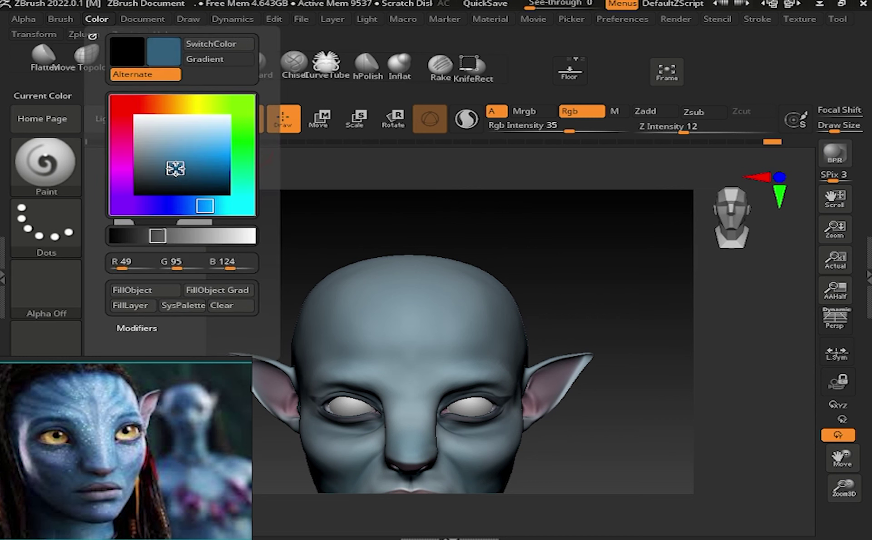
pyautogui.moveTo(569, 131); pyautogui.dragTo(615, 134)
# - With a smaller brush, paint several mirrored dark stripes across the forehead
pyautogui.moveTo(614, 204); pyautogui.dragTo(614, 255, button='right')
pyautogui.press('s')
pyautogui.moveTo(361, 209); pyautogui.dragTo(388, 359)
pyautogui.moveTo(386, 216); pyautogui.dragTo(416, 370)
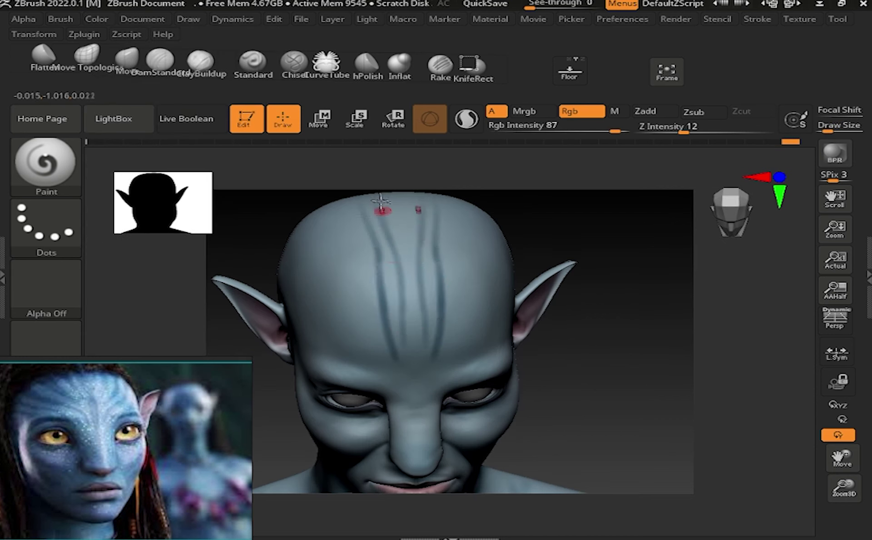
pyautogui.moveTo(344, 227); pyautogui.dragTo(372, 372)
pyautogui.moveTo(318, 207); pyautogui.dragTo(344, 320)
pyautogui.moveTo(344, 321); pyautogui.dragTo(303, 329, button='right')
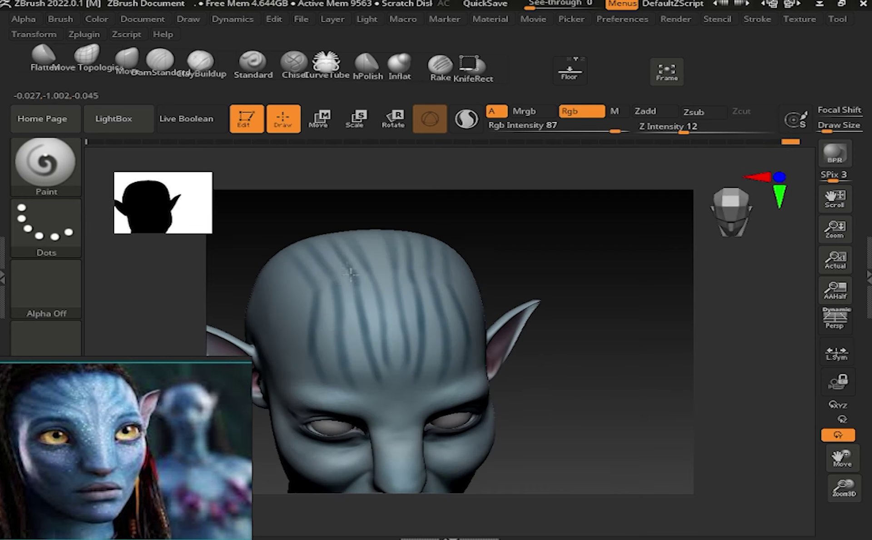
pyautogui.moveTo(407, 270); pyautogui.dragTo(384, 299)
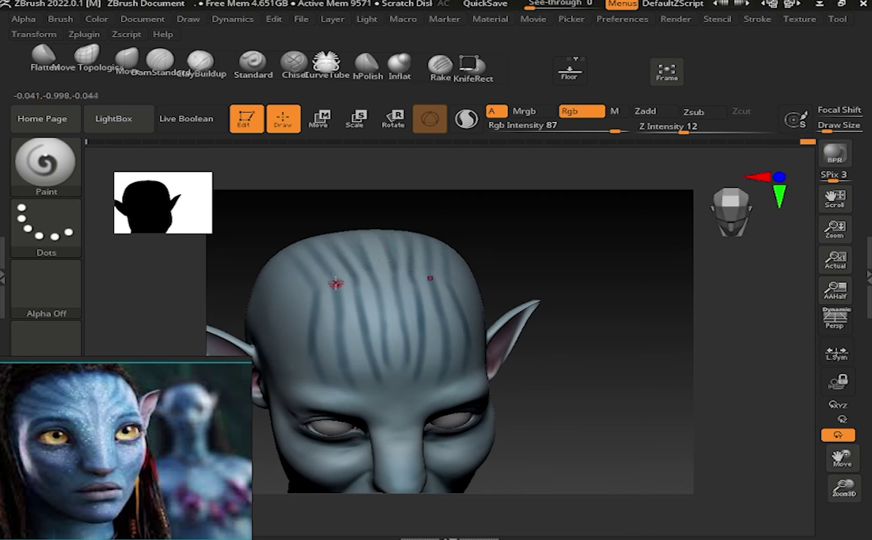
# - Add stripes on the upper-right forehead and extend the grooves down toward the brow
pyautogui.moveTo(303, 263); pyautogui.dragTo(551, 229, button='right')
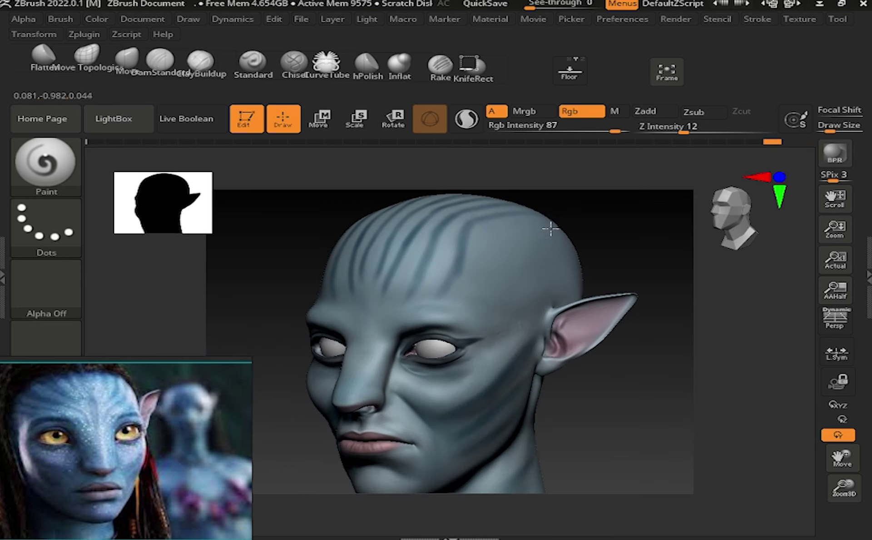
pyautogui.moveTo(537, 228); pyautogui.dragTo(493, 241)
pyautogui.moveTo(538, 259); pyautogui.dragTo(466, 288)
pyautogui.moveTo(586, 256); pyautogui.dragTo(577, 267, button='right')
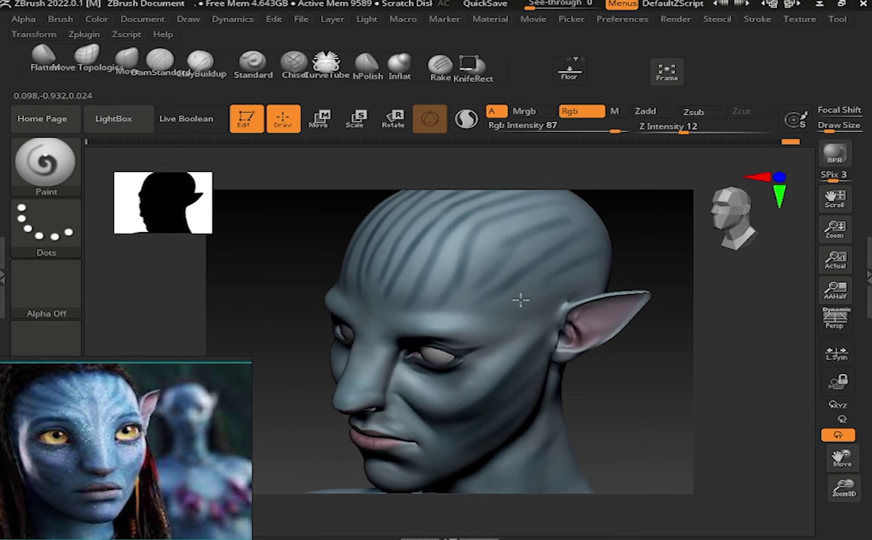
pyautogui.moveTo(584, 254); pyautogui.dragTo(824, 504, button='right')
pyautogui.moveTo(825, 504); pyautogui.dragTo(825, 464)
pyautogui.moveTo(409, 327); pyautogui.dragTo(418, 418)
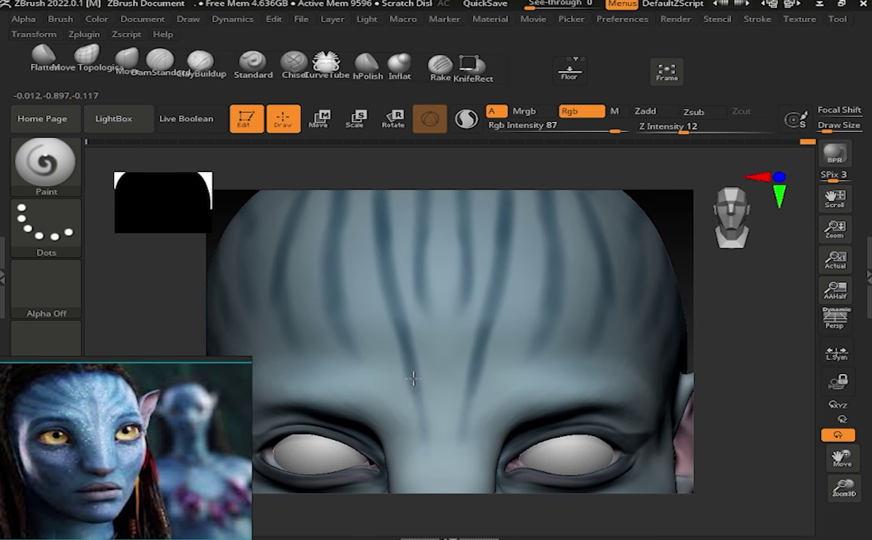
# - Deepen the central grooves, add a right-side groove, and render a BPR preview
pyautogui.hotkey('ctrl', 'z')
pyautogui.hotkey('ctrl', 'z')
pyautogui.hotkey('ctrl', 'shift', 'z')
pyautogui.moveTo(468, 324); pyautogui.dragTo(450, 366)
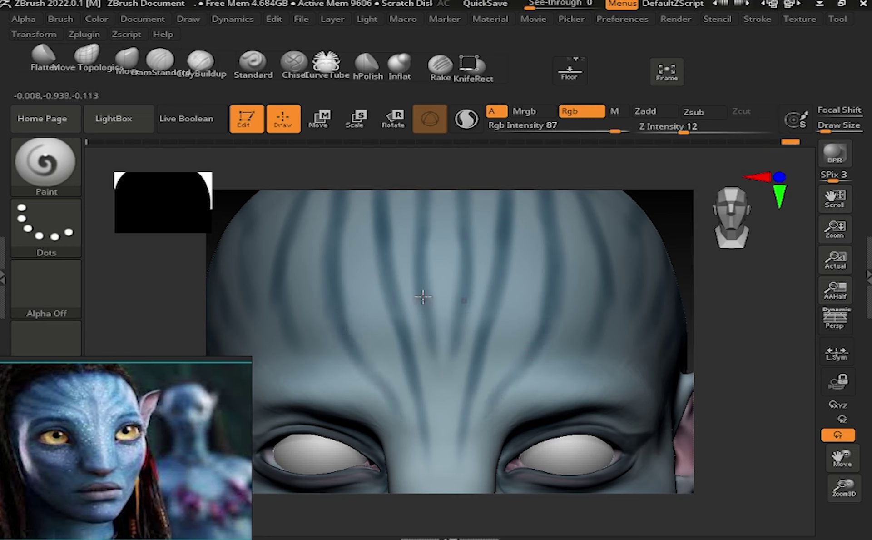
pyautogui.moveTo(381, 265); pyautogui.dragTo(420, 363)
pyautogui.moveTo(609, 322); pyautogui.dragTo(580, 370)
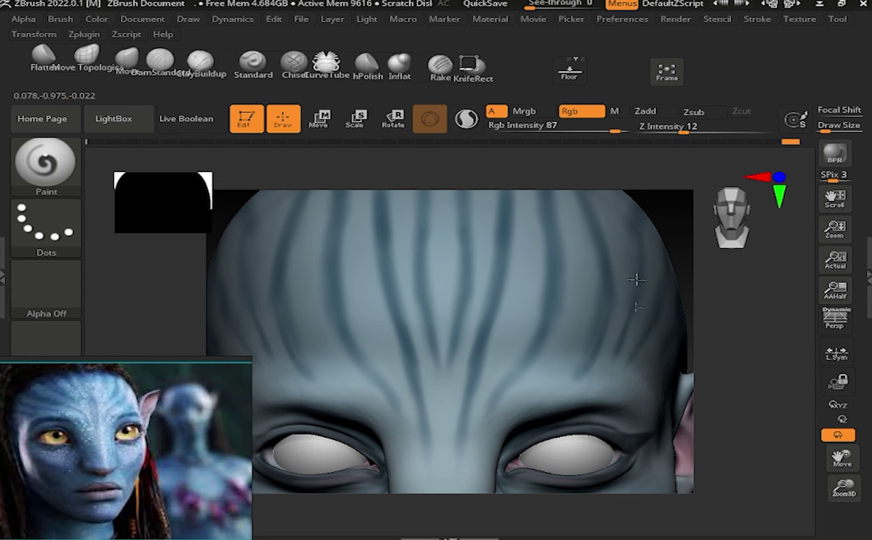
pyautogui.hotkey('shift', 'r')
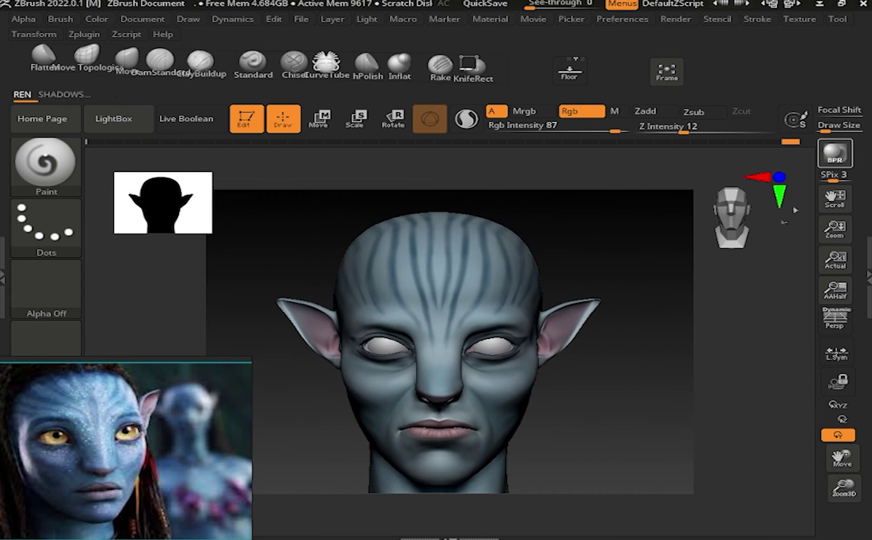
# - Step back in Undo History and accept discarding the newer undo entries
pyautogui.moveTo(843, 486); pyautogui.dragTo(687, 352)
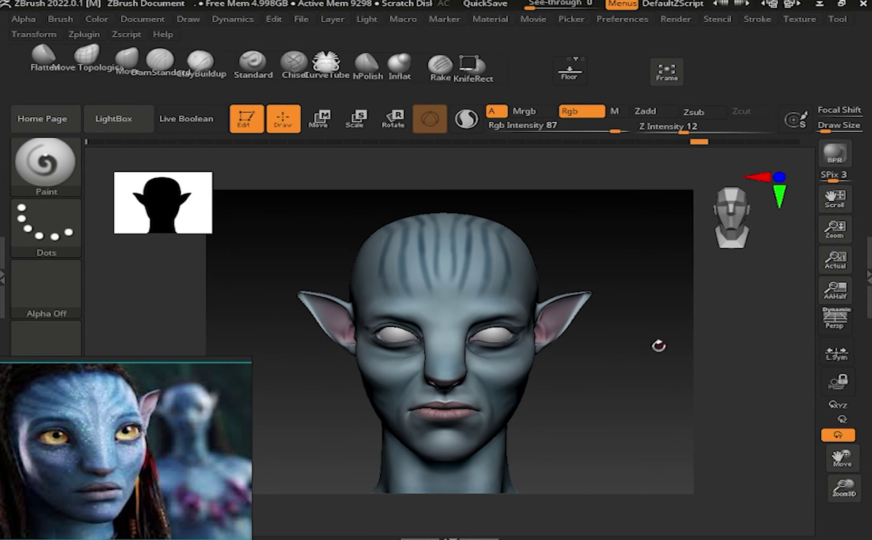
pyautogui.press('shift')
pyautogui.click(414, 260)
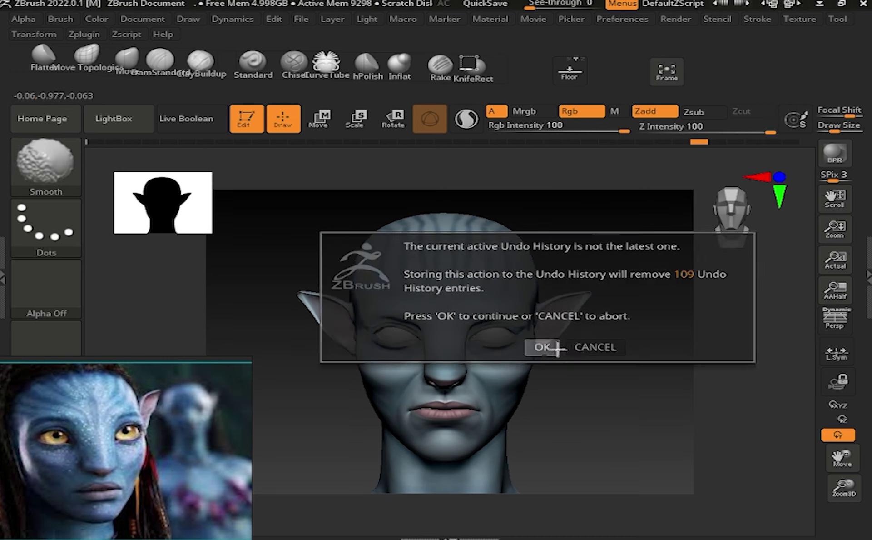
pyautogui.click(551, 347)
pyautogui.click(97, 19)
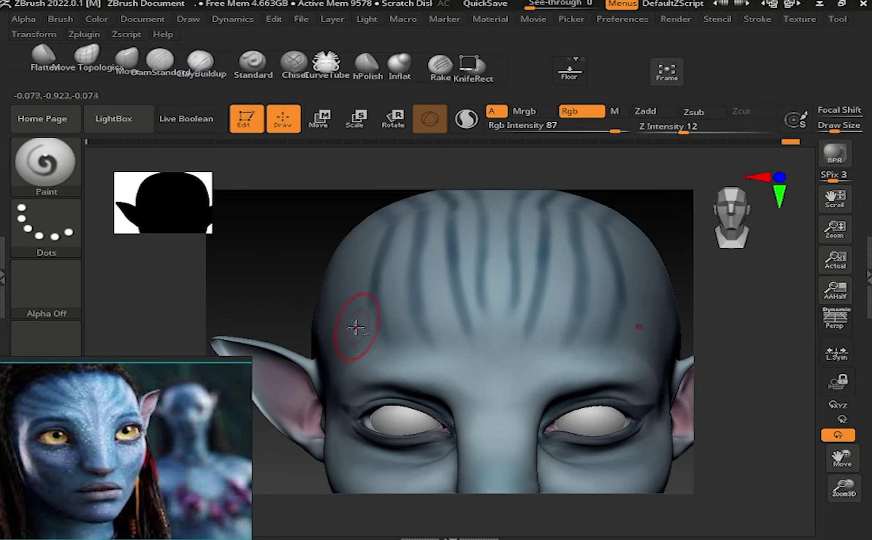
pyautogui.press('ctrl')
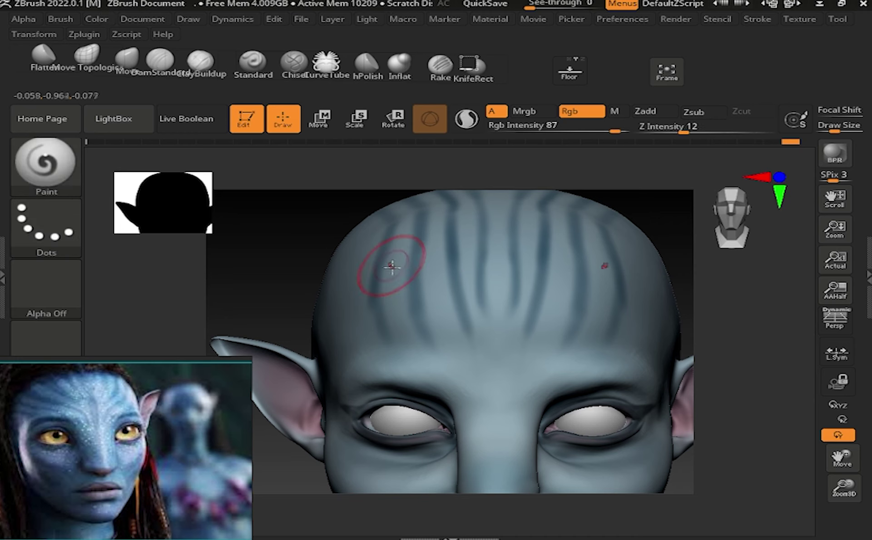
pyautogui.click(86, 34)
pyautogui.click(96, 19)
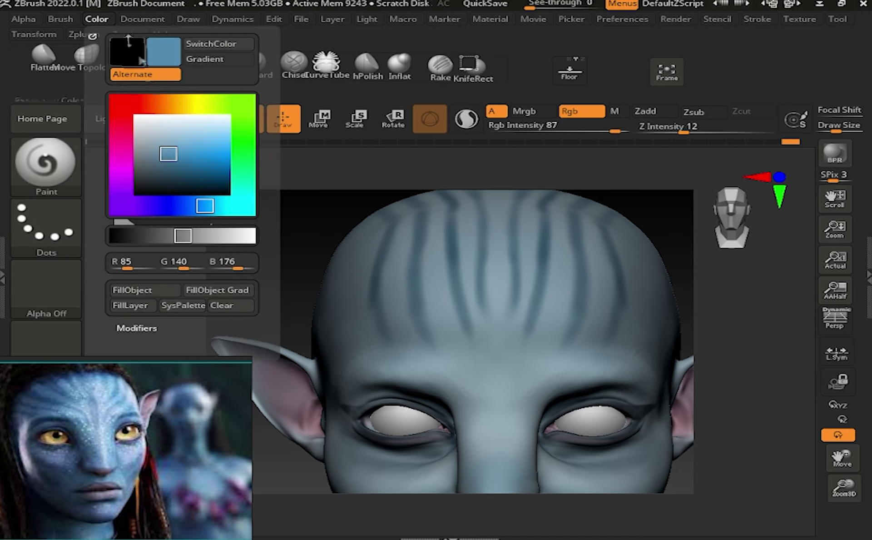
# - Smooth away the remaining dark forehead stripes up to the crown
pyautogui.moveTo(381, 283)
pyautogui.mouseDown()
pyautogui.moveTo(403, 206)
pyautogui.moveTo(485, 300)
pyautogui.mouseUp()
pyautogui.press('f')
pyautogui.moveTo(692, 370); pyautogui.dragTo(846, 454)
pyautogui.moveTo(438, 352); pyautogui.dragTo(456, 302)
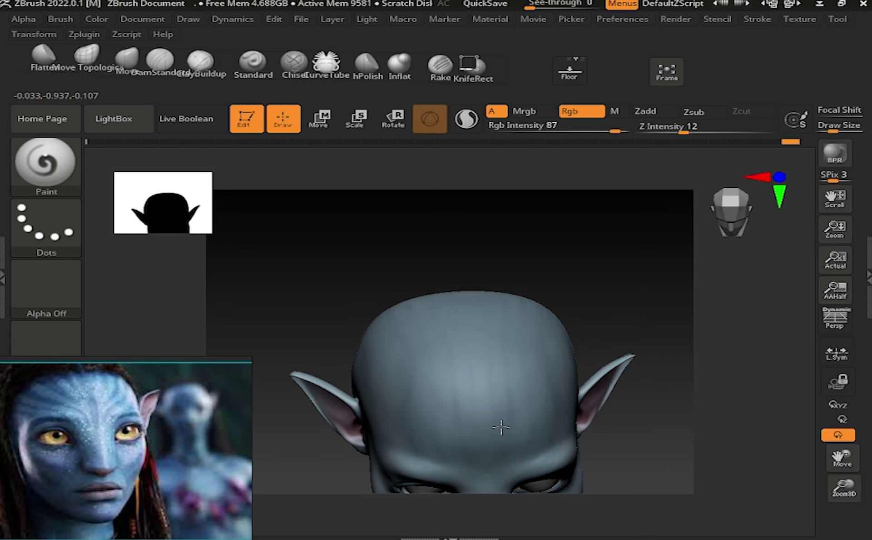
pyautogui.moveTo(663, 318); pyautogui.dragTo(663, 254)
# - Set a dark blue colour (R 44, G 87, B 113) at Rgb Intensity 27
pyautogui.click(96, 18)
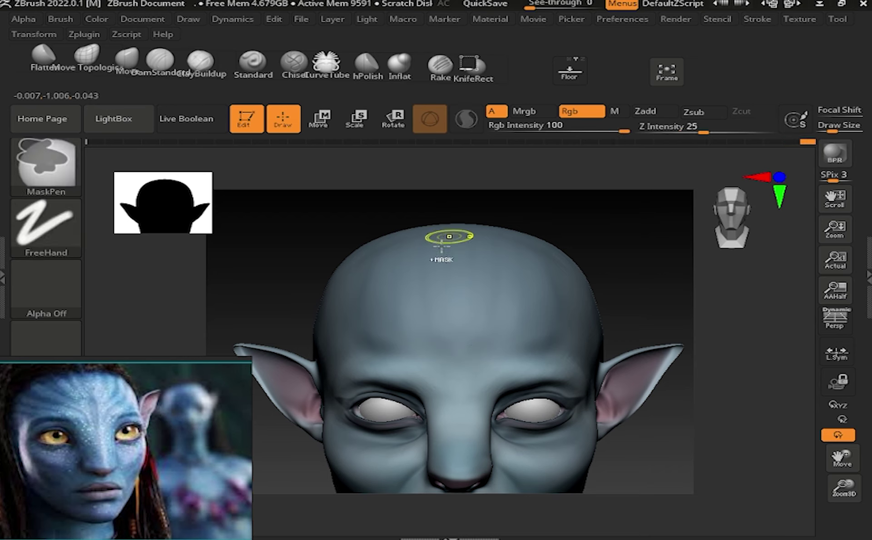
pyautogui.moveTo(598, 131); pyautogui.dragTo(558, 132)
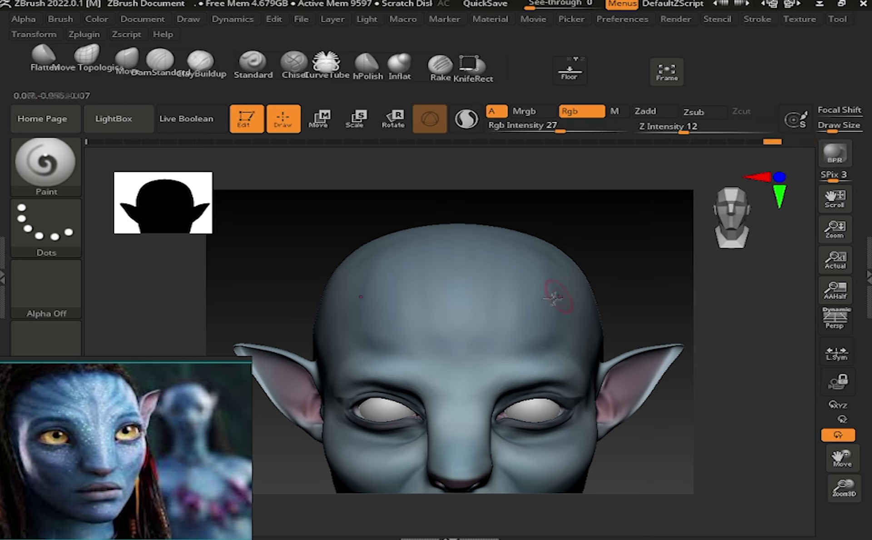
pyautogui.click(96, 19)
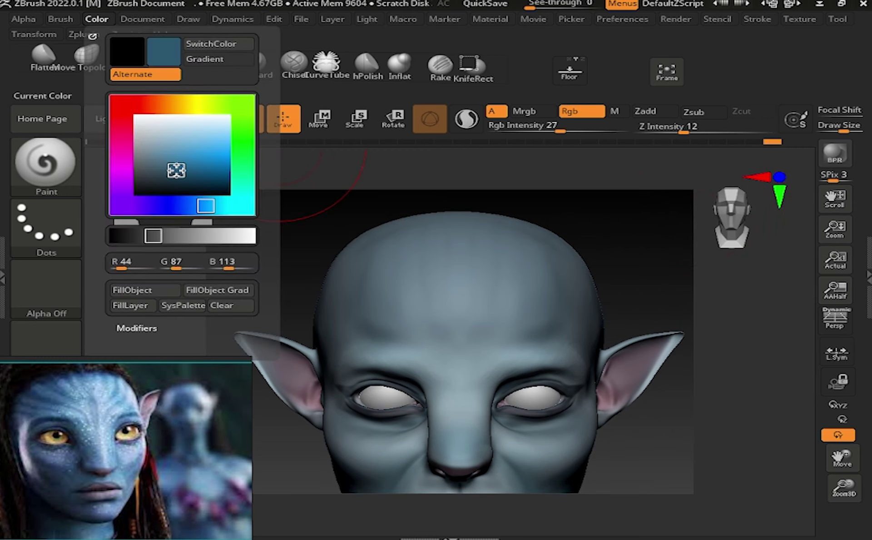
# - Choose a darker blue paint colour and raise the paint intensity to 42
pyautogui.moveTo(468, 220); pyautogui.dragTo(345, 214)
pyautogui.click(96, 19)
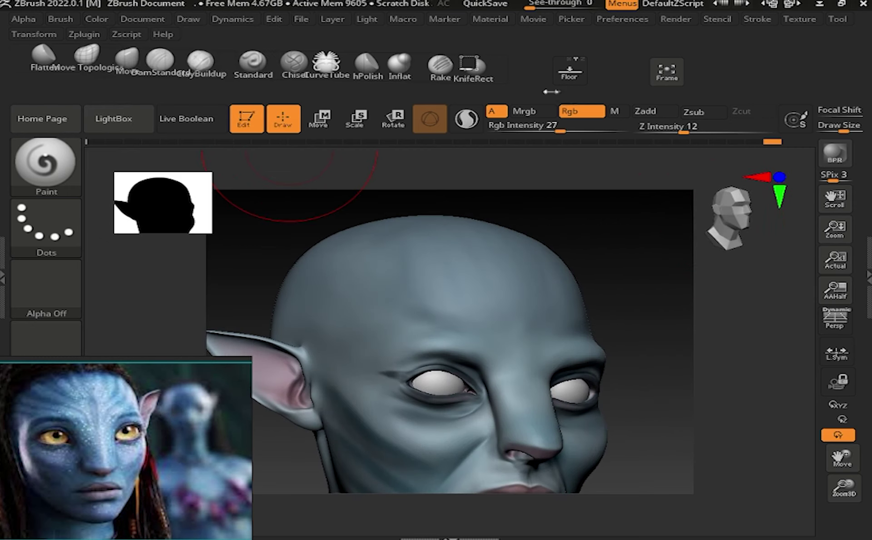
pyautogui.click(577, 131)
pyautogui.moveTo(663, 295); pyautogui.dragTo(453, 296)
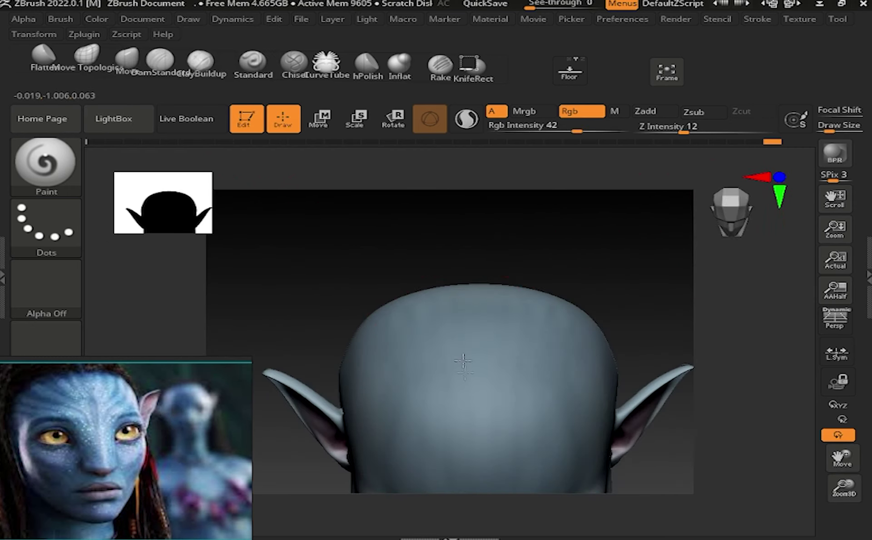
pyautogui.moveTo(842, 457); pyautogui.dragTo(838, 456)
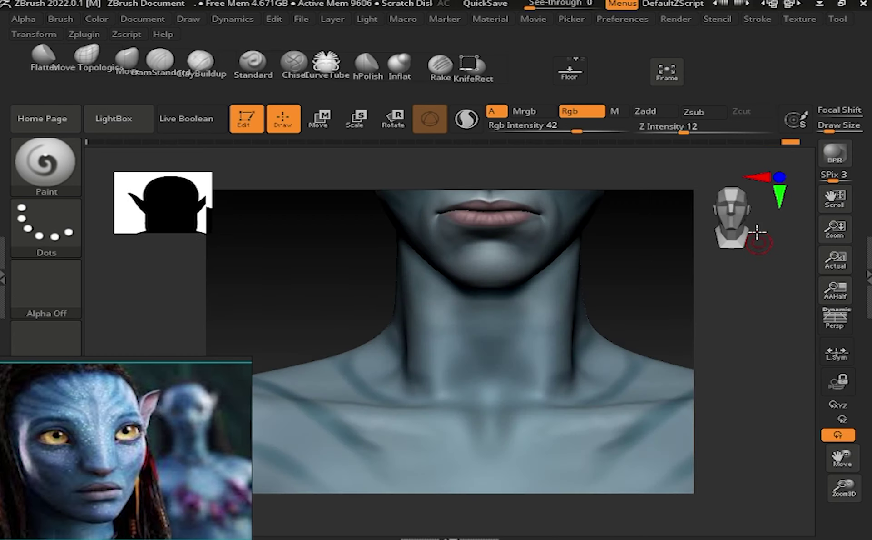
pyautogui.moveTo(439, 182); pyautogui.dragTo(439, 282)
# - Shrink the brush to about size 5 and zoom in on the brow
pyautogui.press('[')
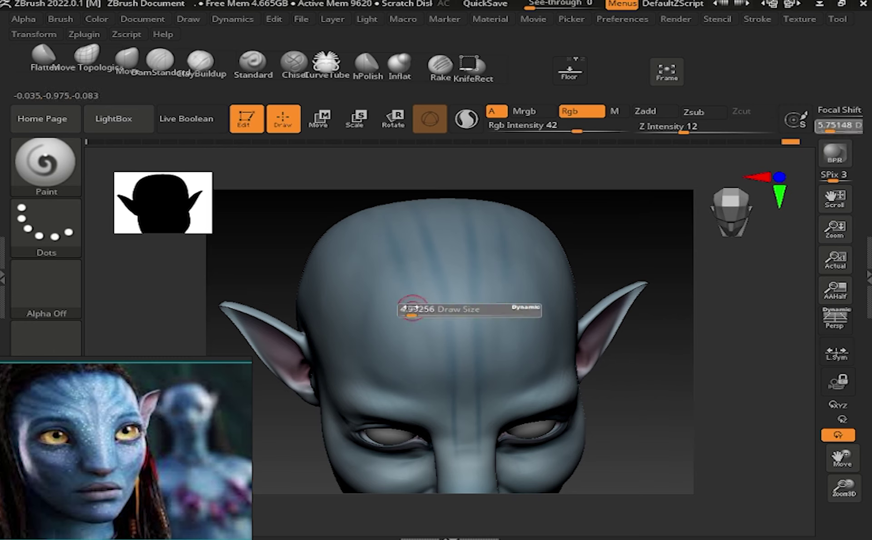
pyautogui.moveTo(447, 434)
pyautogui.mouseDown()
pyautogui.moveTo(326, 276)
pyautogui.moveTo(453, 197)
pyautogui.mouseUp()
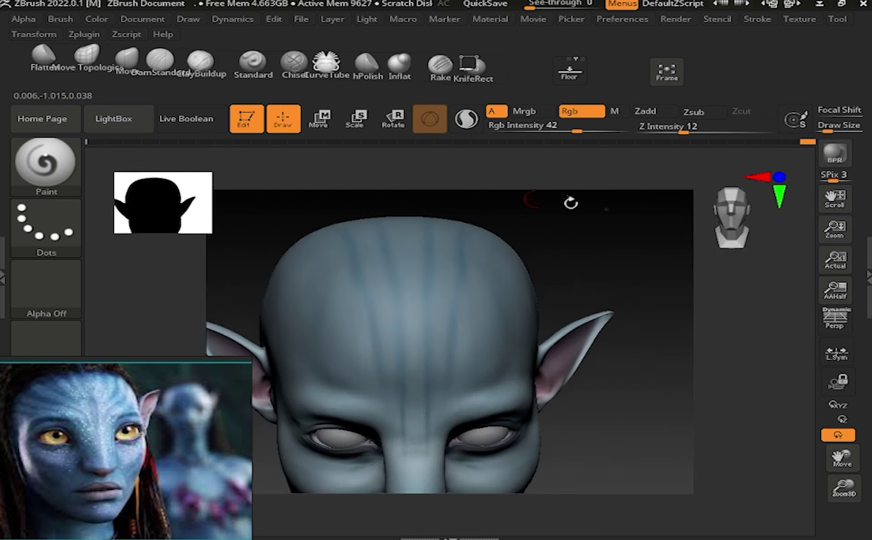
pyautogui.moveTo(843, 457); pyautogui.dragTo(538, 278)
pyautogui.press('s')
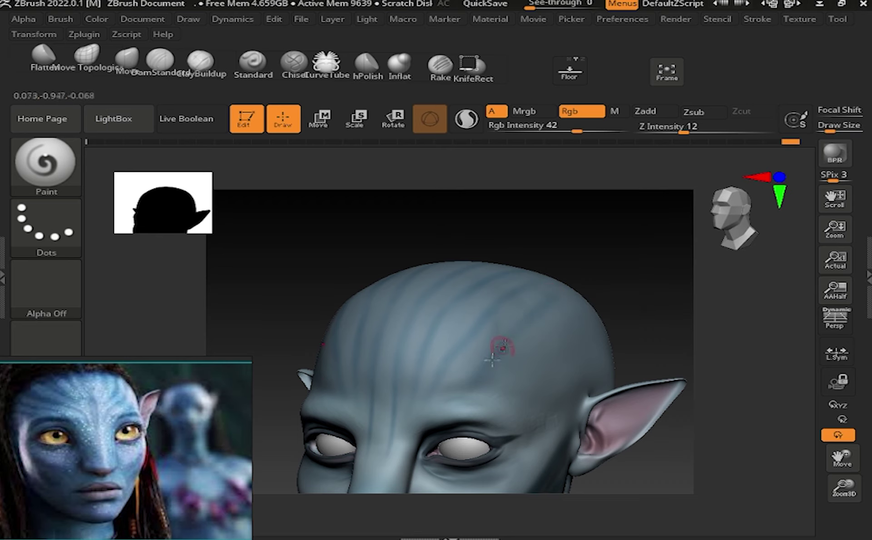
pyautogui.moveTo(689, 241); pyautogui.dragTo(492, 314)
pyautogui.moveTo(843, 457); pyautogui.dragTo(354, 285)
pyautogui.press('s')
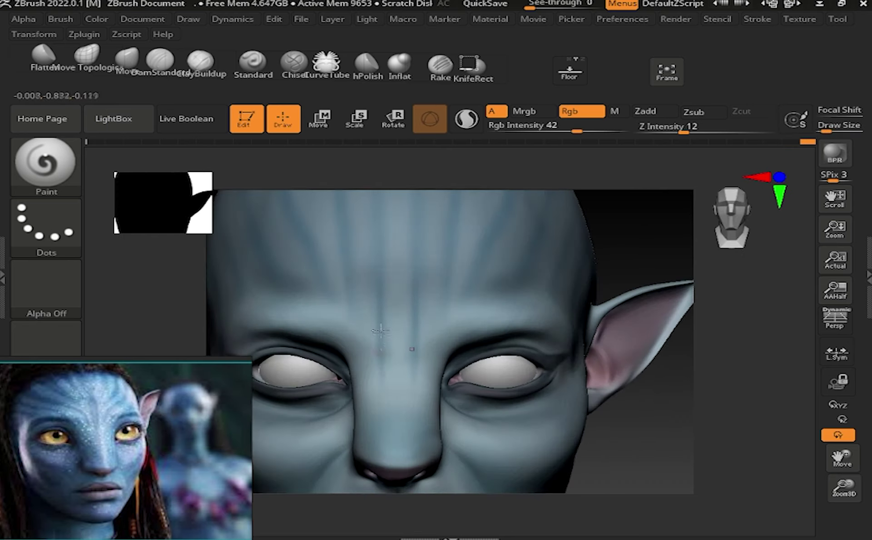
# - Darken the paint colour and reframe the bust in a three-quarter left view
pyautogui.click(97, 20)
pyautogui.click(162, 99)
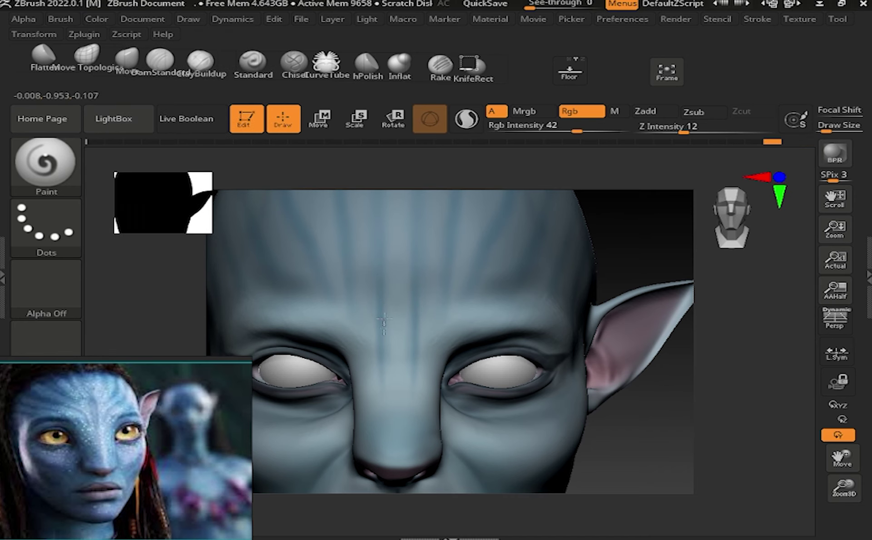
pyautogui.press('f')
pyautogui.moveTo(844, 457); pyautogui.dragTo(396, 224)
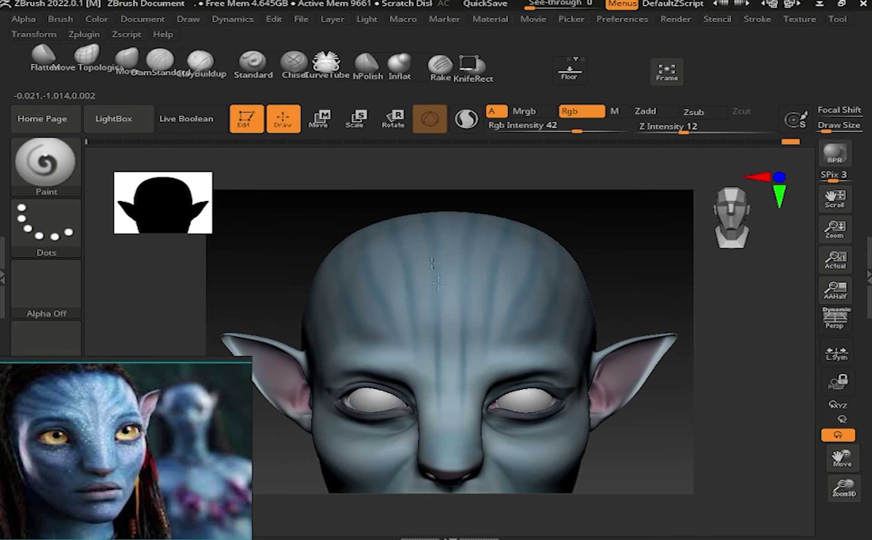
pyautogui.moveTo(377, 278); pyautogui.dragTo(302, 250, button='right')
pyautogui.press('f')
pyautogui.moveTo(786, 444); pyautogui.dragTo(841, 461)
pyautogui.moveTo(841, 462)
pyautogui.mouseDown(button='right')
pyautogui.moveTo(448, 305)
pyautogui.moveTo(803, 467)
pyautogui.mouseUp(button='right')
# - Pick a soft pink paint colour at Rgb Intensity 13
pyautogui.click(97, 19)
pyautogui.moveTo(171, 171); pyautogui.dragTo(164, 135)
pyautogui.keyDown('shift'); pyautogui.moveTo(318, 272); pyautogui.dragTo(448, 327, button='right'); pyautogui.keyUp('shift')
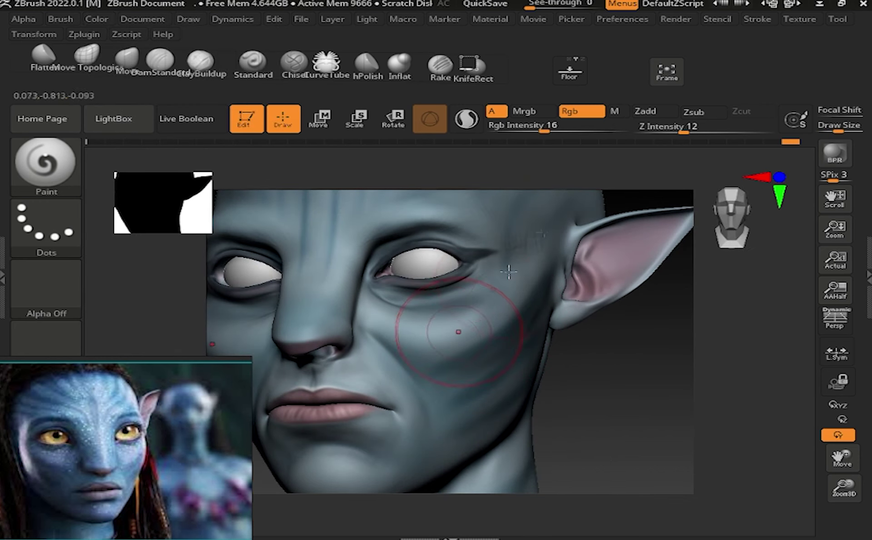
pyautogui.press('s')
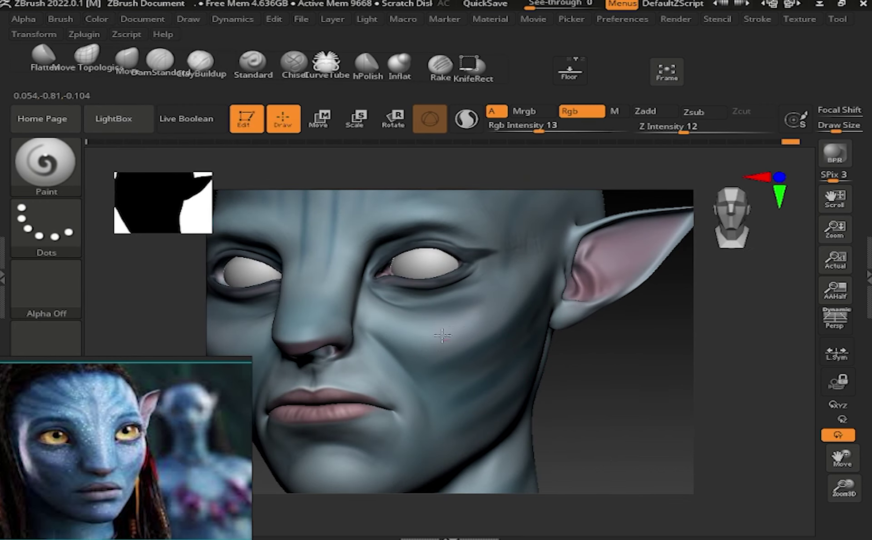
pyautogui.moveTo(456, 342); pyautogui.dragTo(500, 354, button='right')
pyautogui.moveTo(844, 488); pyautogui.dragTo(845, 472)
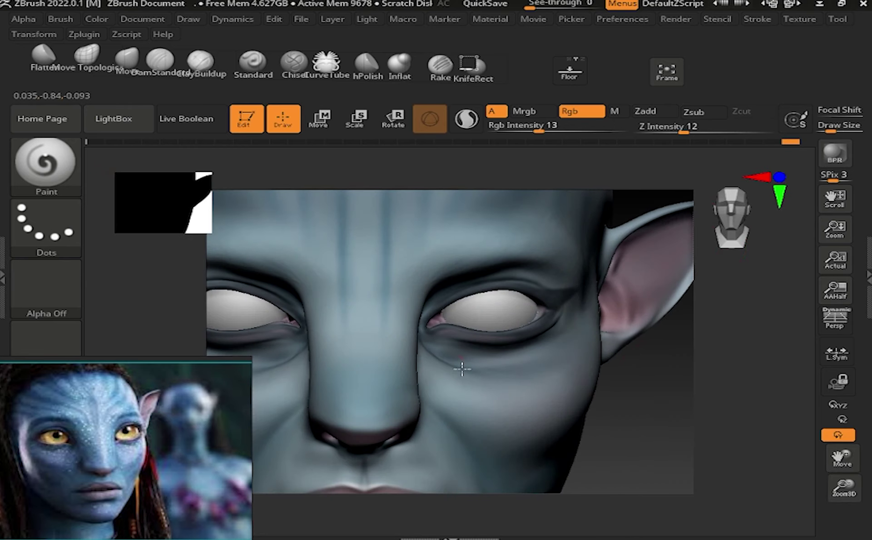
pyautogui.moveTo(844, 488); pyautogui.dragTo(844, 499)
pyautogui.moveTo(843, 458); pyautogui.dragTo(843, 487)
pyautogui.click(96, 19)
# - Set the brush to the Spray stroke at full paint intensity with higher depth intensity
pyautogui.click(45, 227)
pyautogui.click(191, 218)
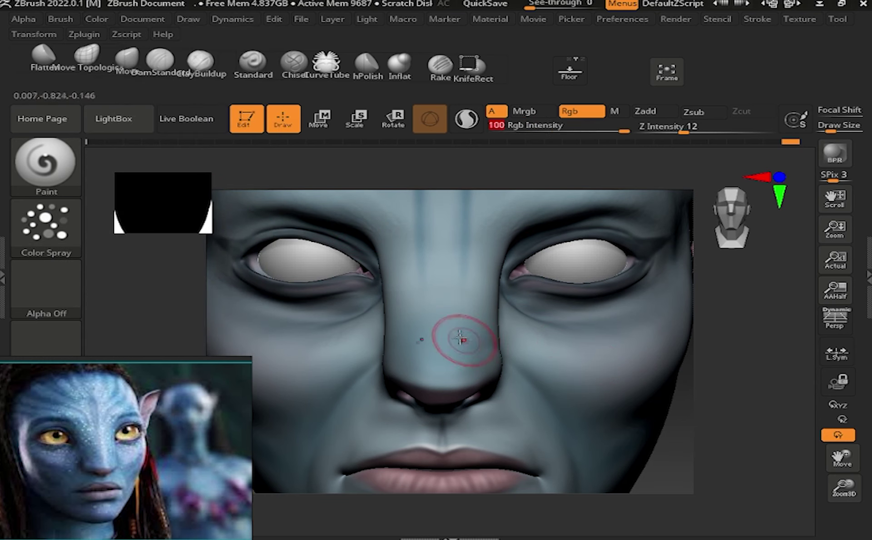
pyautogui.click(46, 222)
pyautogui.click(433, 232)
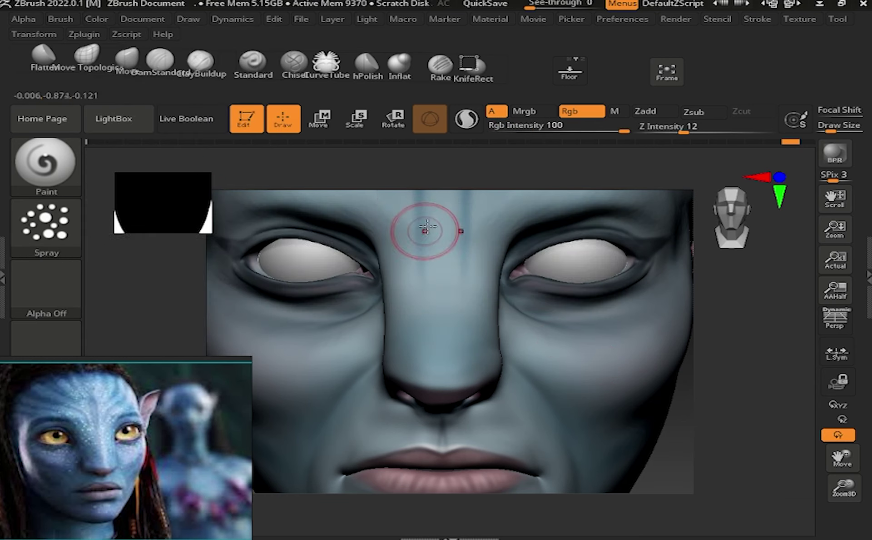
pyautogui.moveTo(684, 132); pyautogui.dragTo(741, 133)
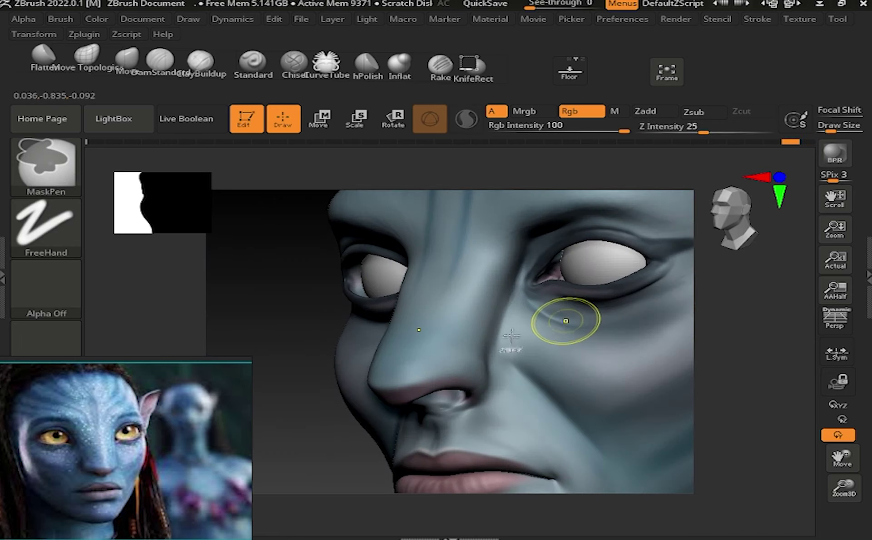
pyautogui.moveTo(844, 486); pyautogui.dragTo(840, 457)
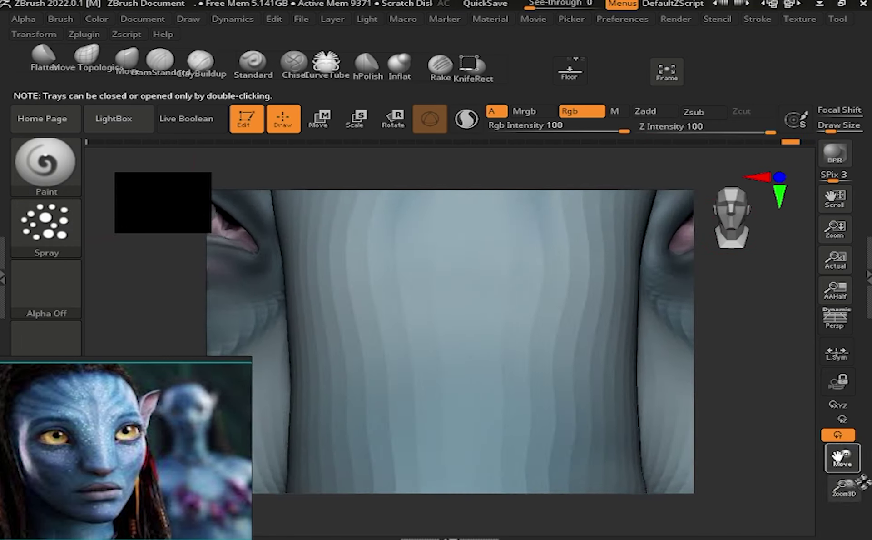
# - Switch back to the Dots stroke and paint mirrored white freckle dots on the nose bridge
pyautogui.click(45, 228)
pyautogui.click(152, 234)
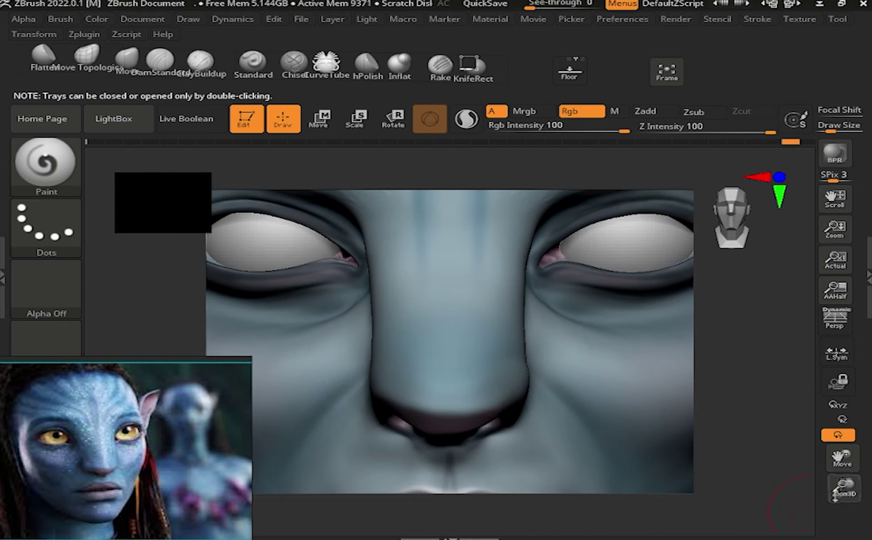
pyautogui.moveTo(843, 458); pyautogui.dragTo(868, 466)
pyautogui.moveTo(385, 355); pyautogui.dragTo(481, 322)
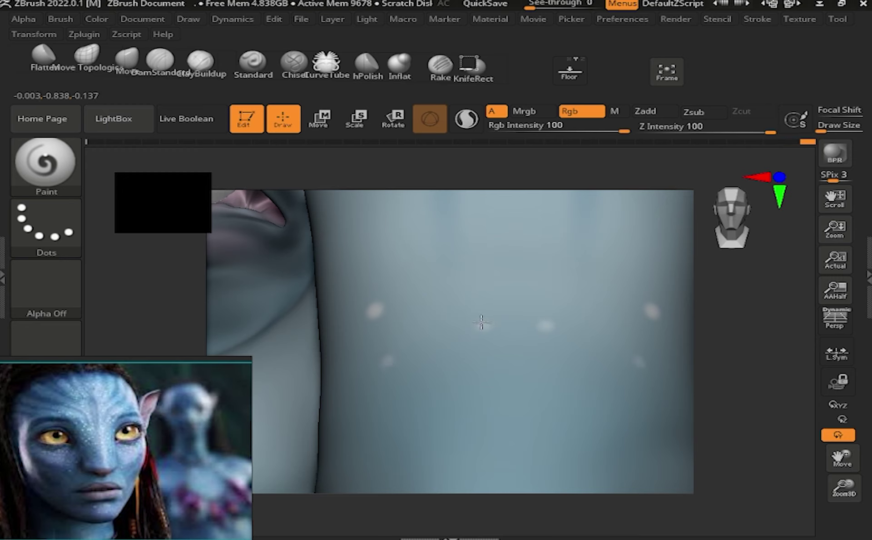
pyautogui.click(462, 245)
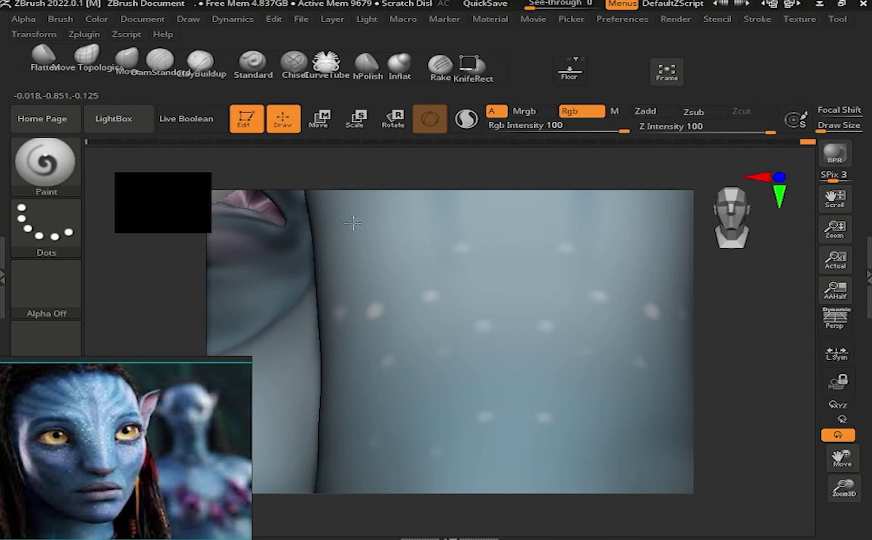
pyautogui.hotkey('ctrl', 'z')
pyautogui.hotkey('ctrl', 'z')
pyautogui.hotkey('ctrl', 'shift', 'z')
pyautogui.hotkey('ctrl', 'shift', 'z')
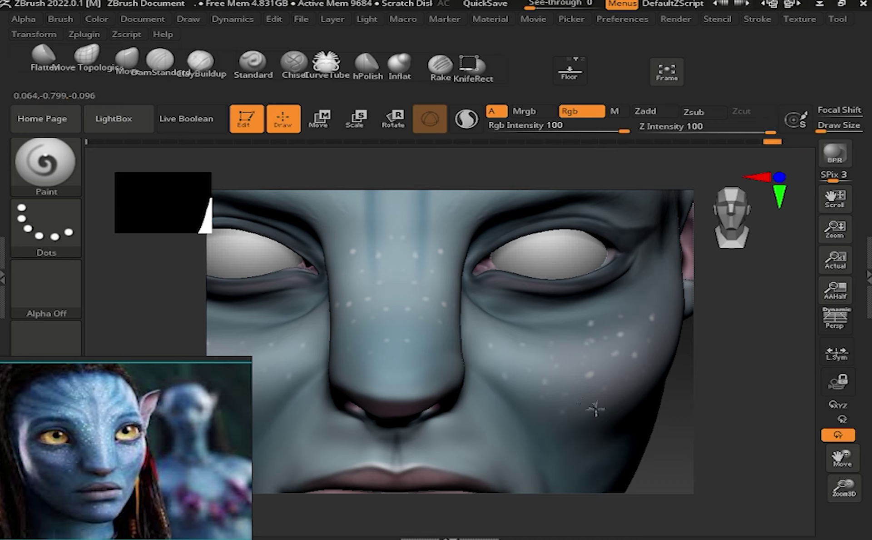
pyautogui.hotkey('ctrl', 'shift', 'z')
pyautogui.hotkey('ctrl', 'shift', 'z')
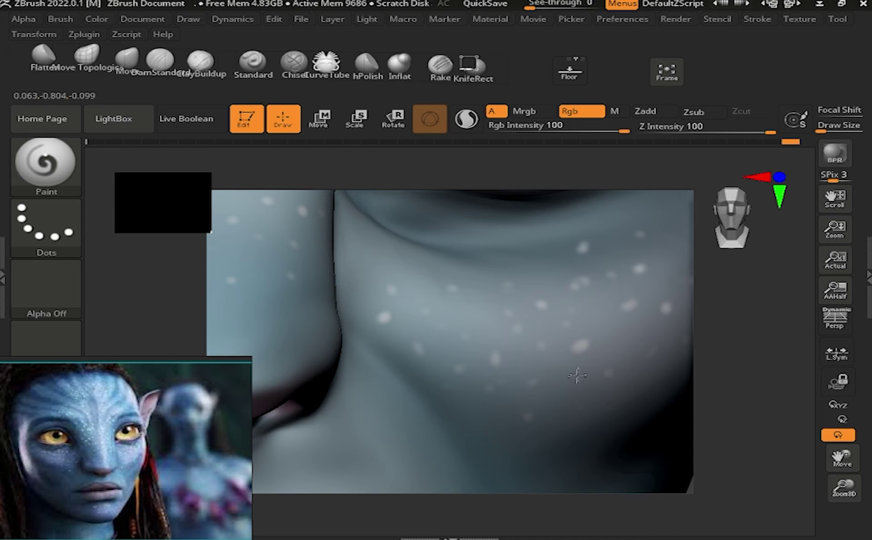
pyautogui.hotkey('ctrl', 'z')
pyautogui.hotkey('ctrl', 'z')
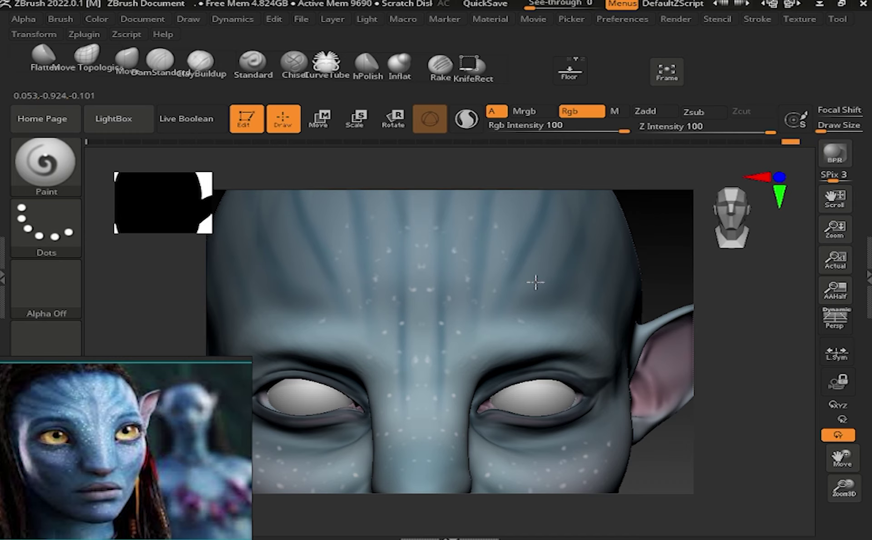
# - Inspect the freckles on the nose, cheeks and forehead
pyautogui.press('f')
pyautogui.moveTo(523, 309)
pyautogui.keyDown('ctrl'); pyautogui.mouseDown(button='right')
pyautogui.moveTo(500, 273)
pyautogui.moveTo(480, 344)
pyautogui.mouseUp(button='right'); pyautogui.keyUp('ctrl')
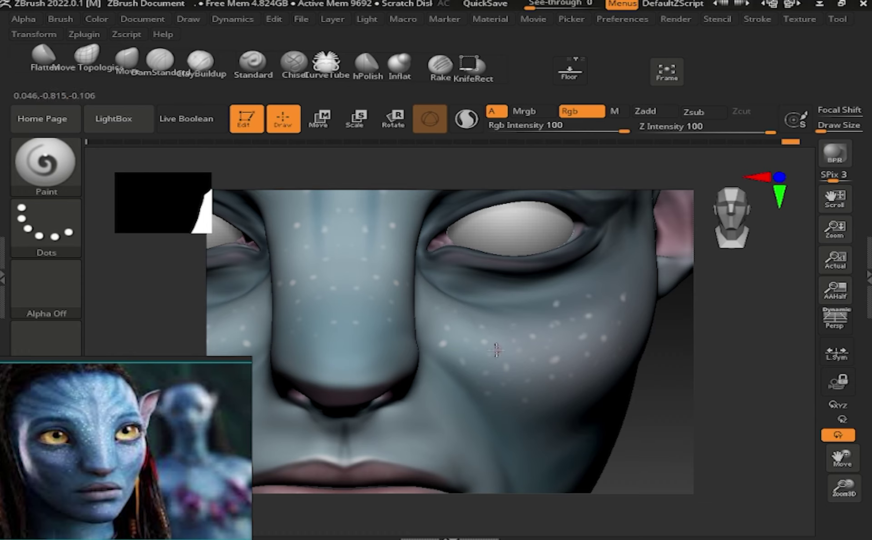
pyautogui.keyDown('ctrl'); pyautogui.moveTo(576, 347); pyautogui.dragTo(815, 444, button='right'); pyautogui.keyUp('ctrl')
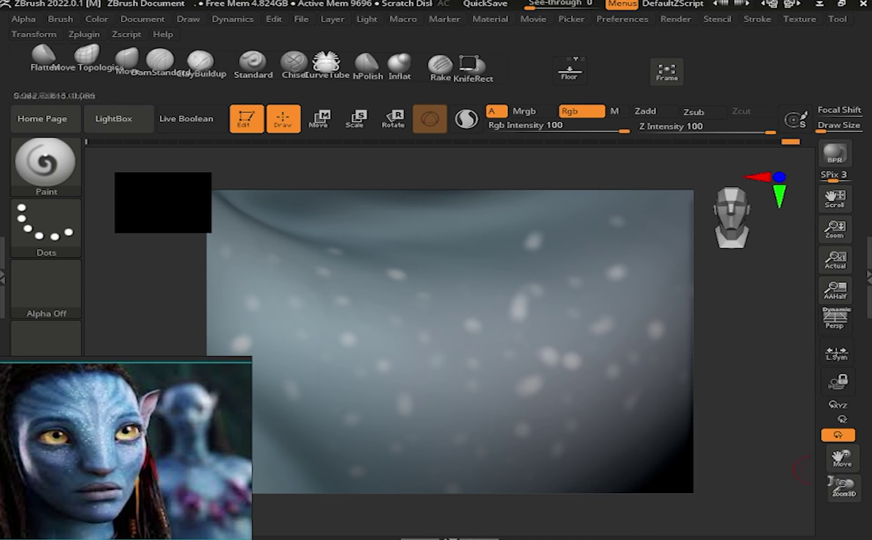
pyautogui.keyDown('alt'); pyautogui.moveTo(800, 454); pyautogui.dragTo(381, 324); pyautogui.keyUp('alt')
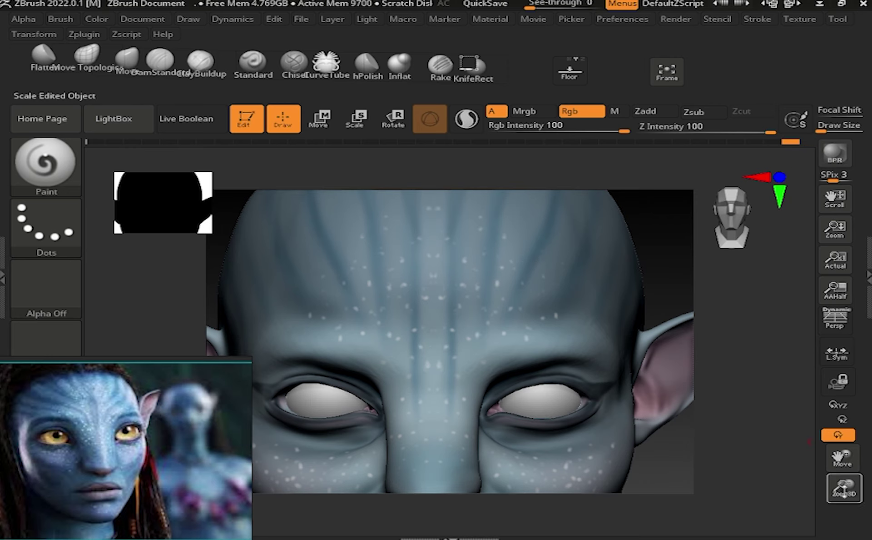
# - Render a BPR quality preview of the painted head
pyautogui.press('f')
pyautogui.click(836, 154)
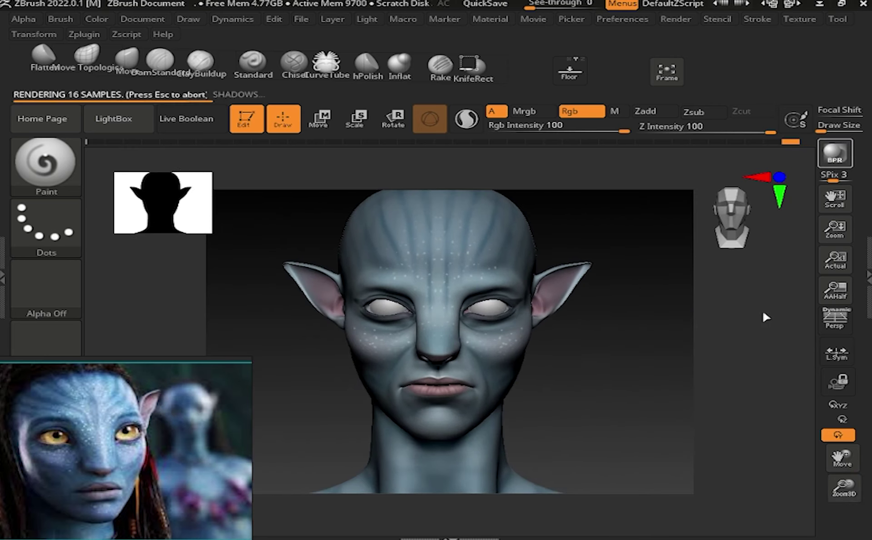
pyautogui.moveTo(605, 387)
pyautogui.mouseDown()
pyautogui.moveTo(594, 380)
pyautogui.moveTo(609, 376)
pyautogui.mouseUp()
# - Pick a blue paint colour and shrink the brush to a small size
pyautogui.click(96, 19)
pyautogui.moveTo(197, 147); pyautogui.dragTo(166, 160)
pyautogui.keyDown('alt'); pyautogui.moveTo(410, 191); pyautogui.dragTo(411, 149); pyautogui.keyUp('alt')
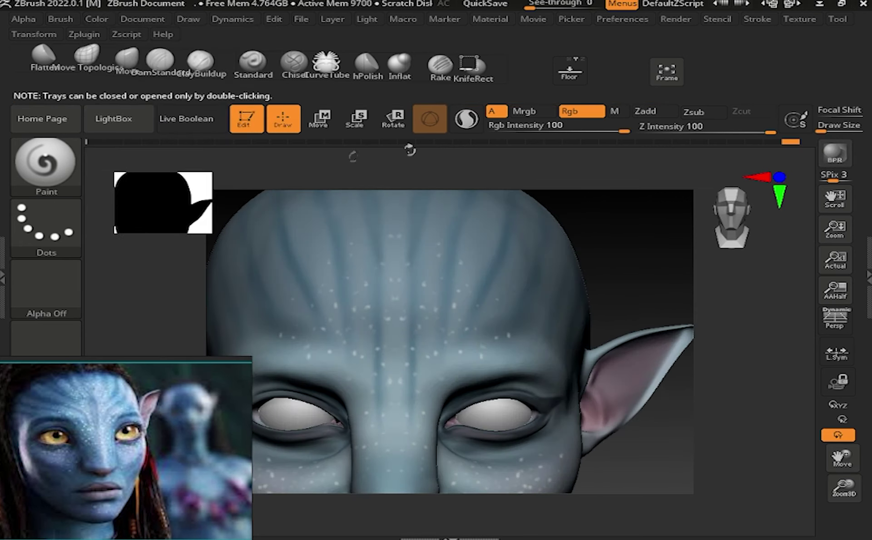
pyautogui.press('s')
pyautogui.moveTo(459, 381)
pyautogui.mouseDown()
pyautogui.moveTo(437, 381)
pyautogui.moveTo(545, 364)
pyautogui.moveTo(672, 263)
pyautogui.moveTo(775, 370)
pyautogui.moveTo(814, 477)
pyautogui.moveTo(697, 383)
pyautogui.mouseUp()
pyautogui.click(97, 19)
# - Orbit and reframe the head to review the brow, mouth and neck
pyautogui.moveTo(750, 318); pyautogui.dragTo(494, 333)
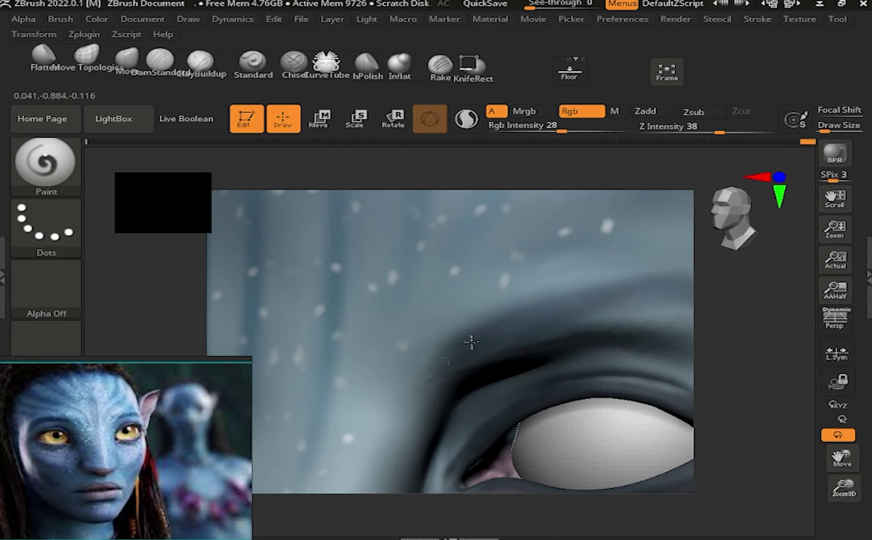
pyautogui.moveTo(819, 441); pyautogui.dragTo(593, 351)
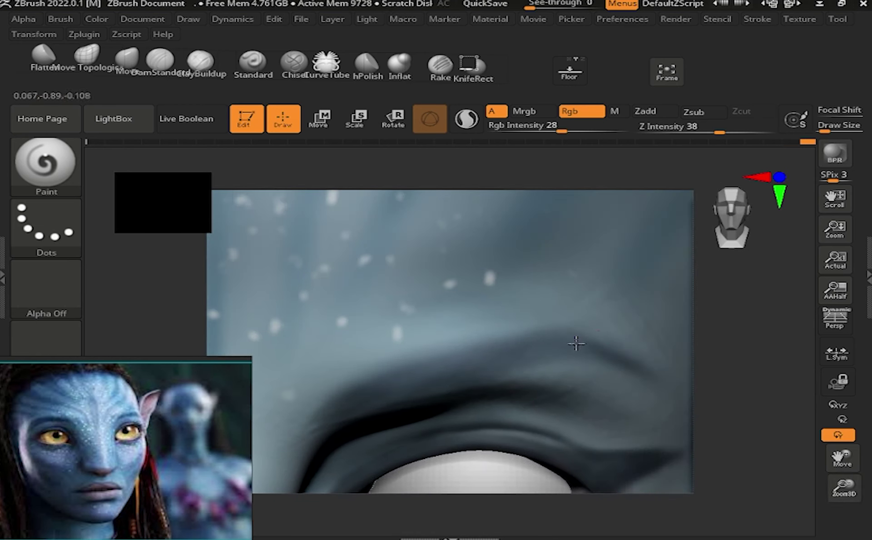
pyautogui.press('f')
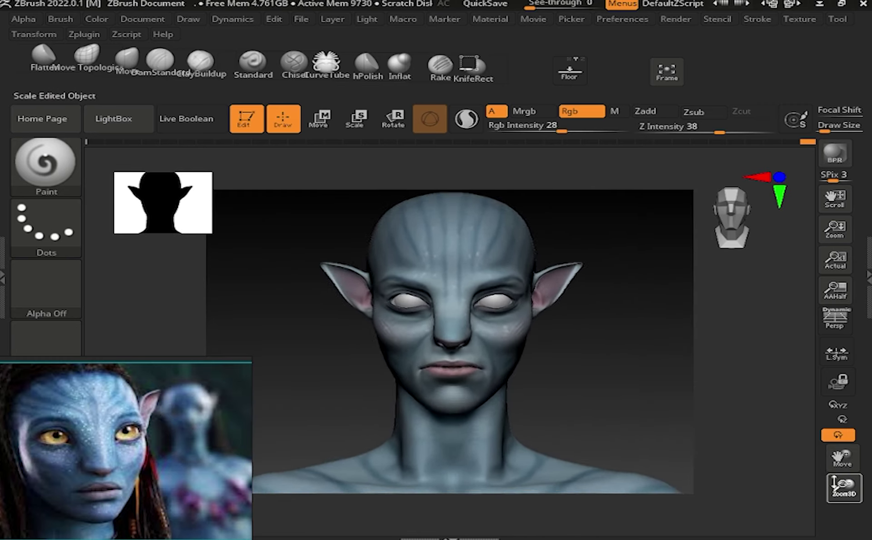
pyautogui.scroll(5, 551, 411)
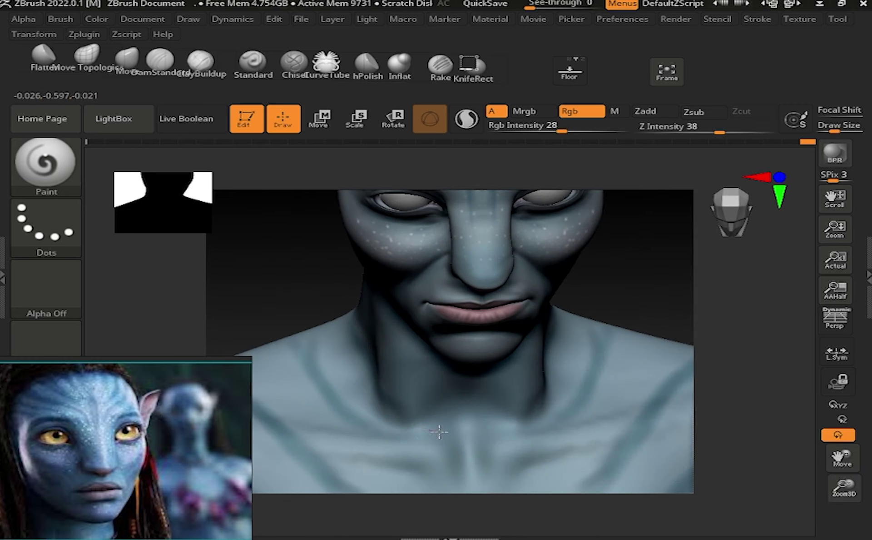
pyautogui.moveTo(468, 439); pyautogui.dragTo(438, 348, button='right')
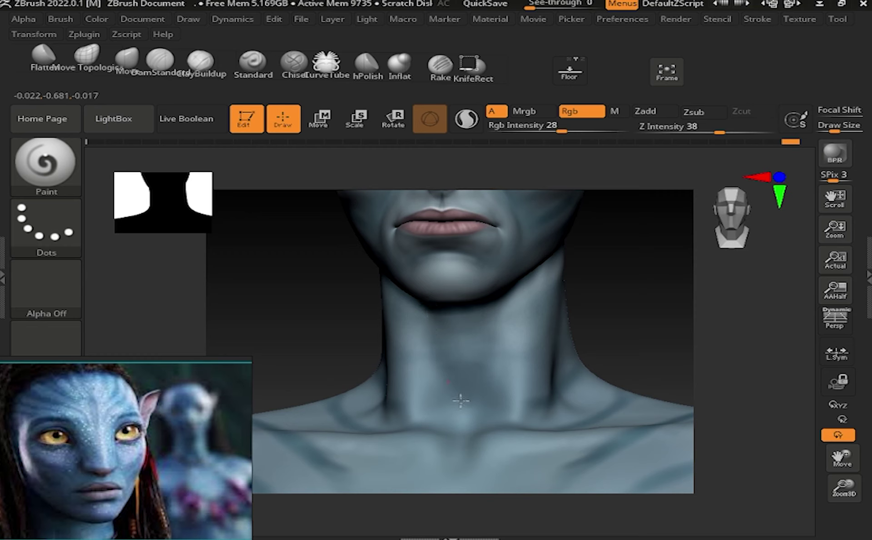
pyautogui.press('f')
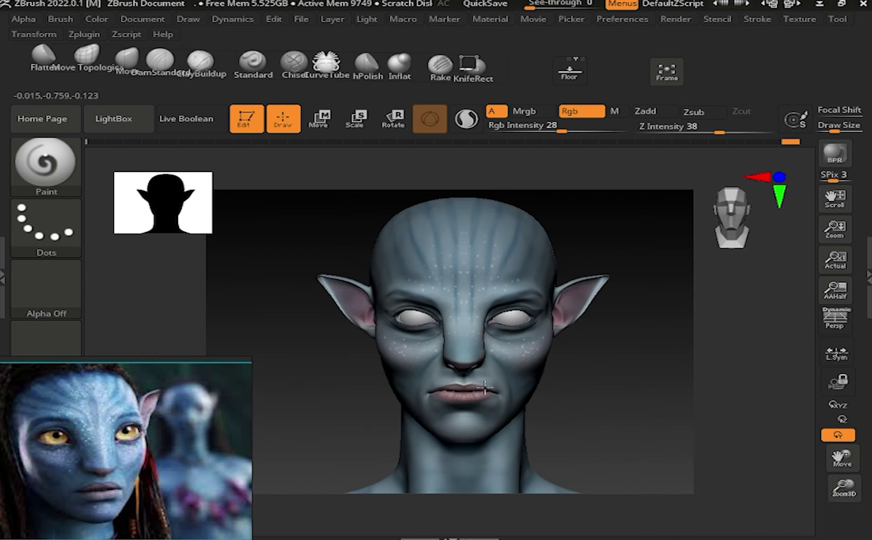
pyautogui.scroll(-3, 500, 363)
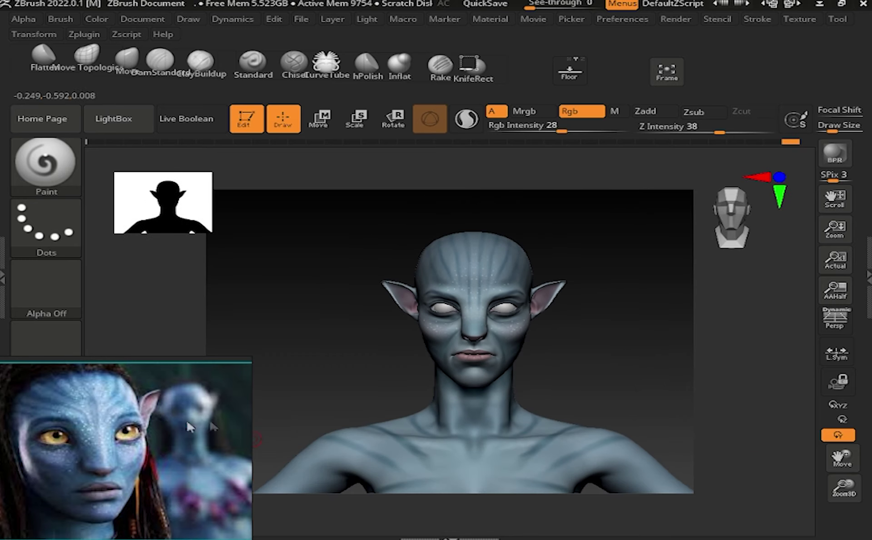
# - Close the side tray to widen the canvas and centre the eye in view
pyautogui.scroll(-5, 144, 398)
pyautogui.scroll(5, 144, 398)
pyautogui.scroll(3, 143, 398)
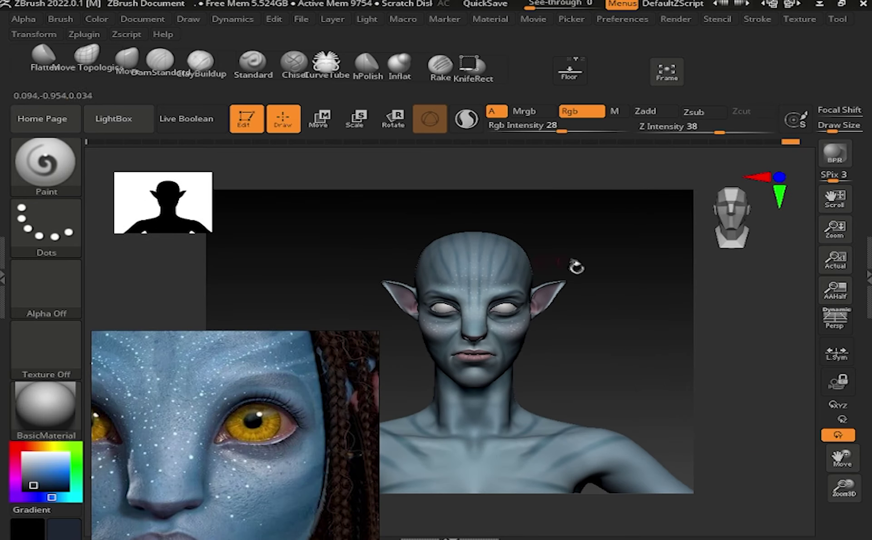
pyautogui.scroll(3, 472, 309)
pyautogui.scroll(3, 473, 309)
pyautogui.click(680, 255)
pyautogui.doubleClick(679, 255)
pyautogui.moveTo(840, 450); pyautogui.dragTo(741, 364)
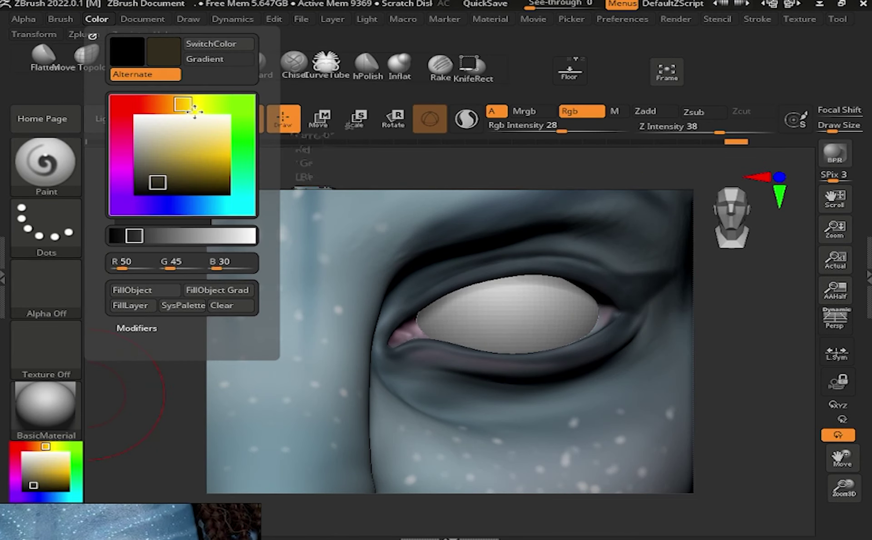
# - Use the DragRect stroke at Rgb Intensity 100 to stamp yellow irises on both eyes
pyautogui.click(46, 225)
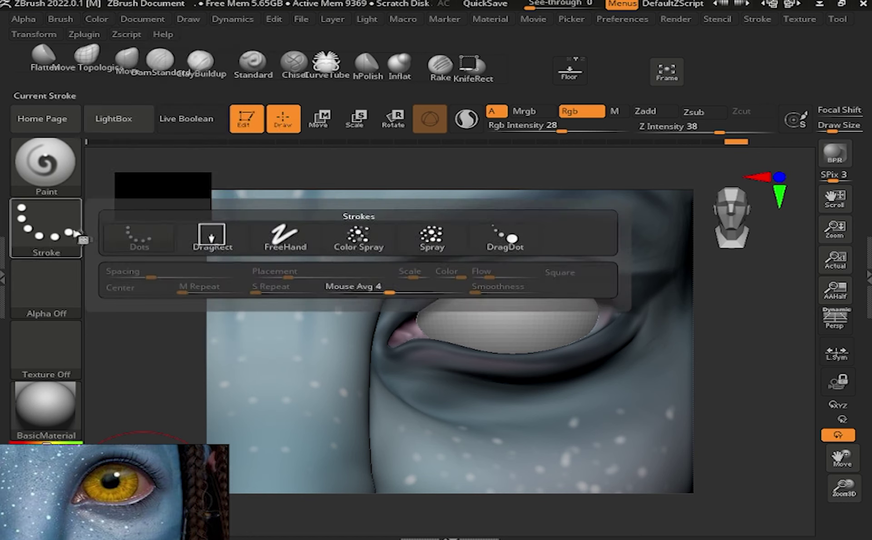
pyautogui.click(210, 231)
pyautogui.moveTo(503, 306); pyautogui.dragTo(585, 193)
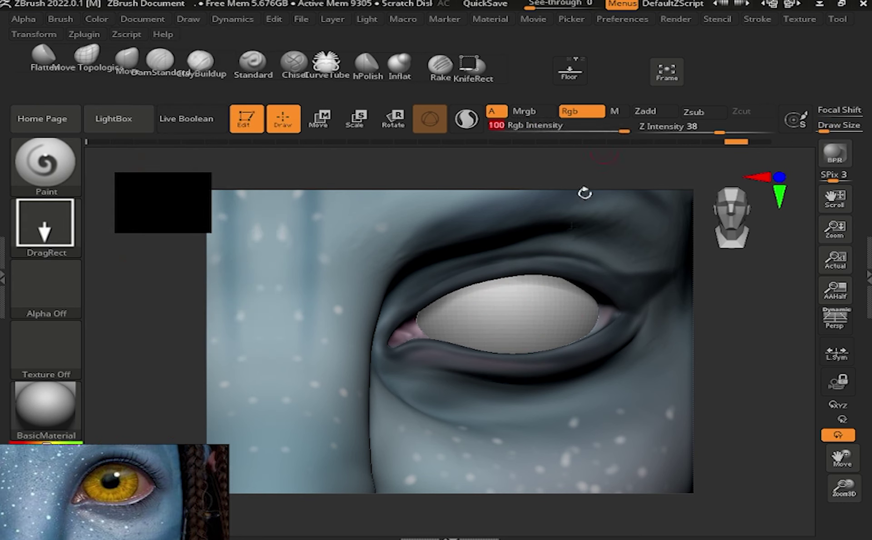
pyautogui.moveTo(516, 334); pyautogui.dragTo(539, 372)
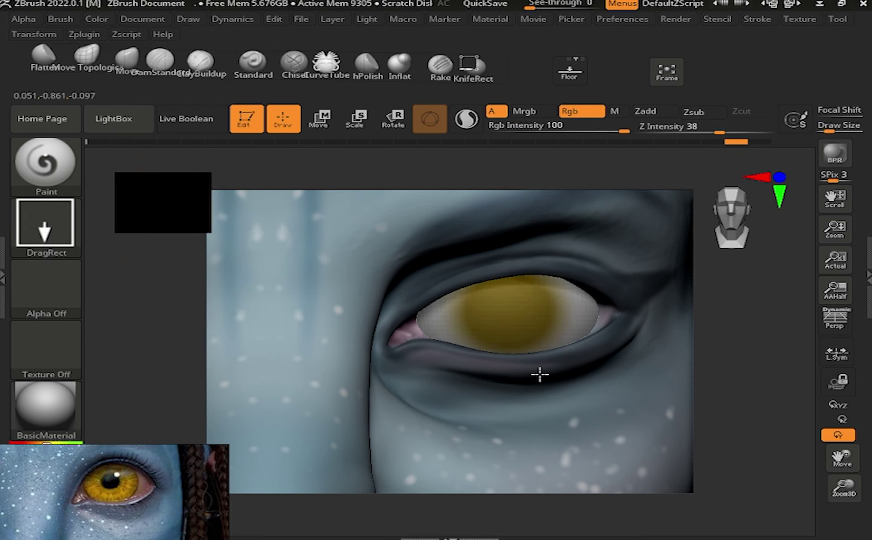
pyautogui.moveTo(845, 487); pyautogui.dragTo(713, 339)
pyautogui.hotkey('ctrl', 'z')
pyautogui.moveTo(509, 314); pyautogui.dragTo(520, 344)
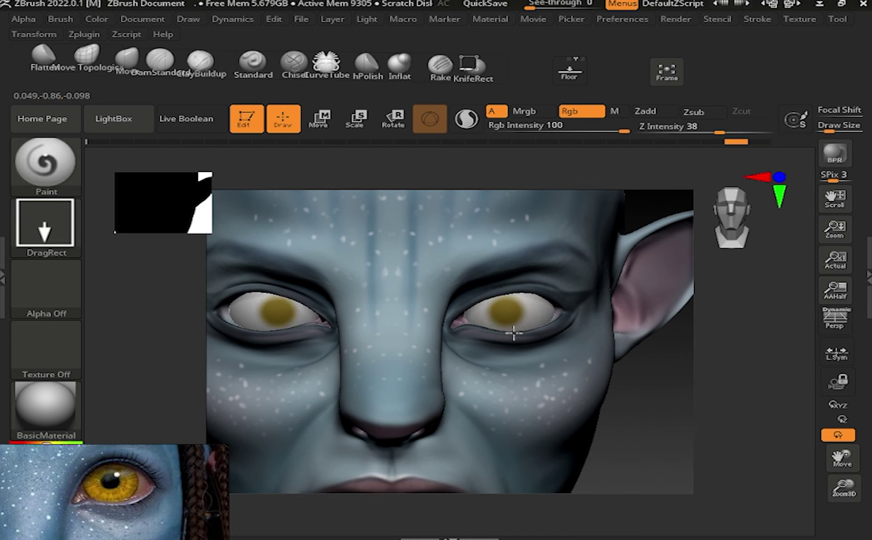
# - Restamp the iris in a warmer yellow, then pick a slightly darker golden yellow
pyautogui.scroll(5, 518, 348)
pyautogui.click(97, 18)
pyautogui.click(204, 150)
pyautogui.moveTo(499, 311); pyautogui.dragTo(528, 353)
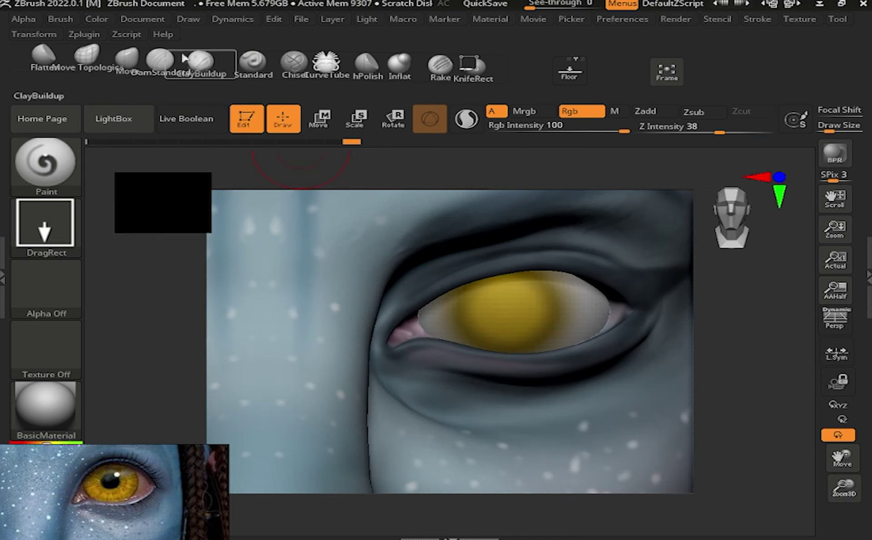
pyautogui.click(141, 18)
pyautogui.click(97, 19)
pyautogui.click(210, 160)
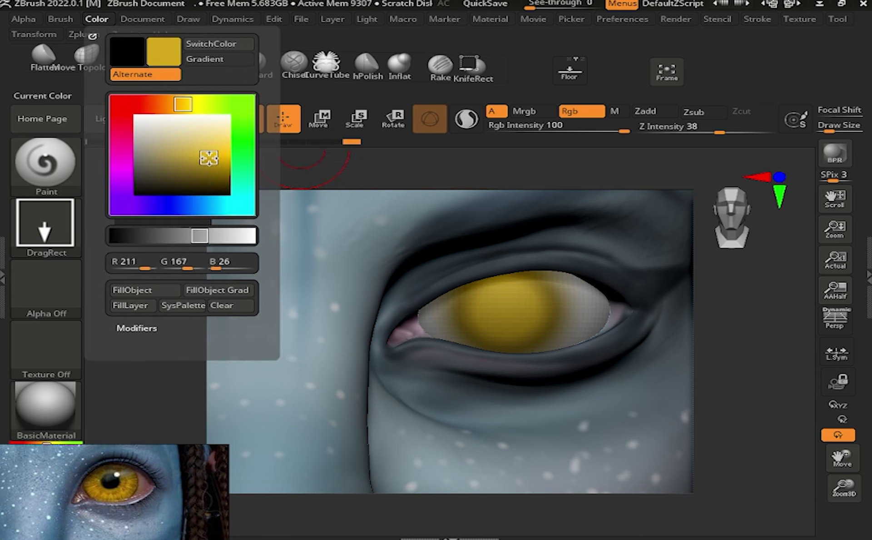
# - Add a darker gold ring around the iris and brighten its centre with yellow
pyautogui.click(97, 18)
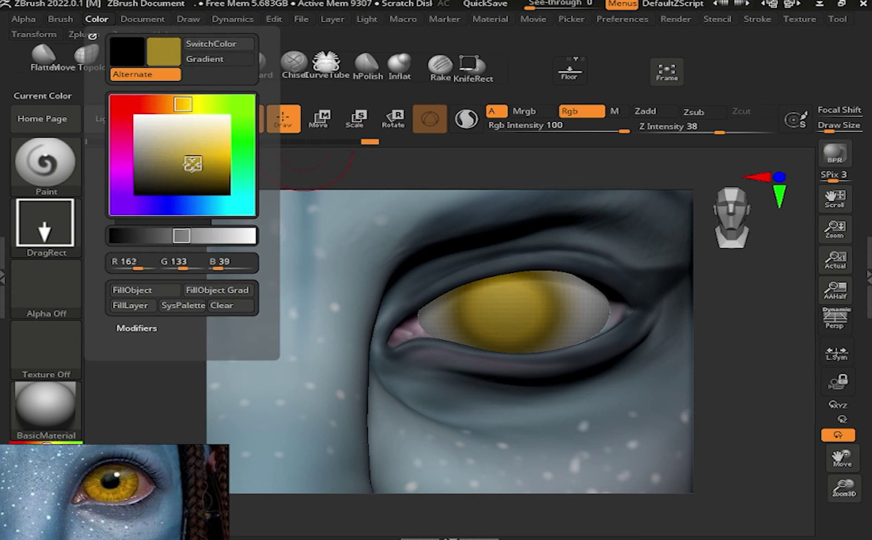
pyautogui.moveTo(505, 311); pyautogui.dragTo(542, 366)
pyautogui.hotkey('ctrl', 'z')
pyautogui.moveTo(497, 303); pyautogui.dragTo(517, 333)
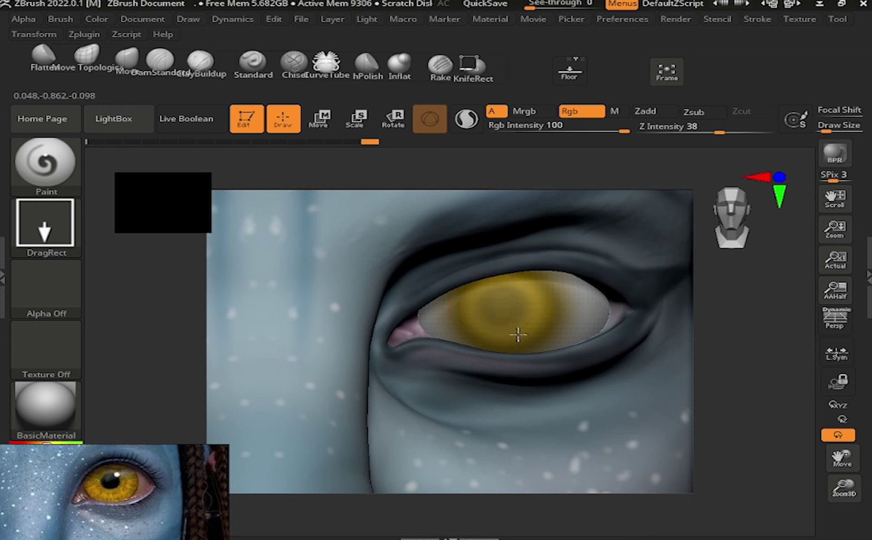
pyautogui.click(96, 19)
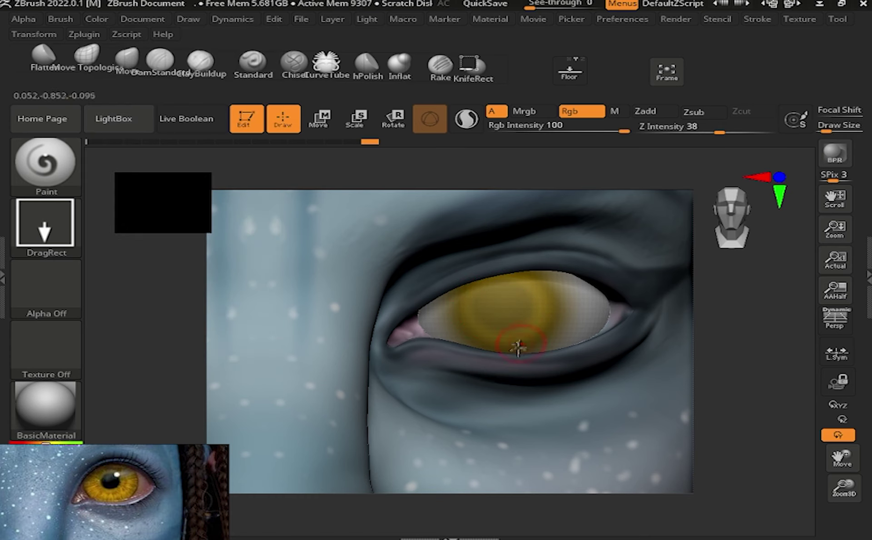
pyautogui.click(97, 19)
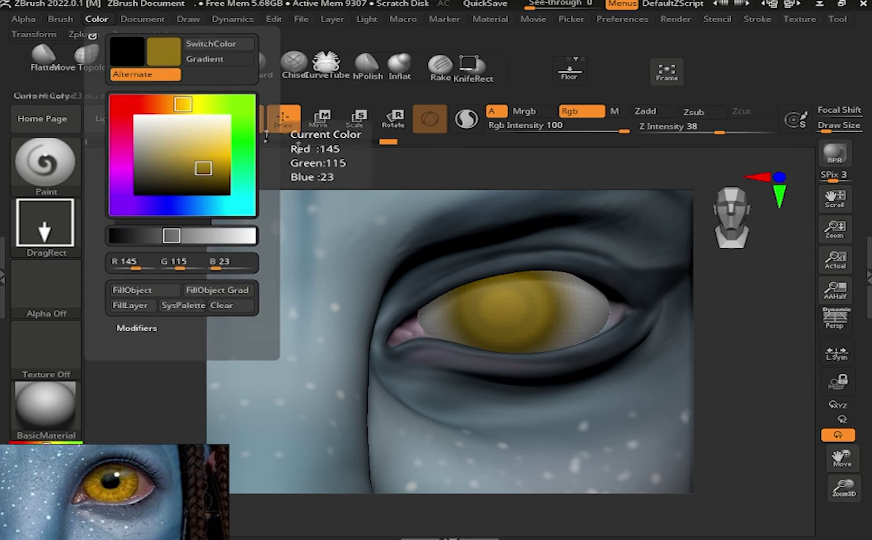
pyautogui.click(97, 18)
pyautogui.moveTo(509, 318); pyautogui.dragTo(522, 350)
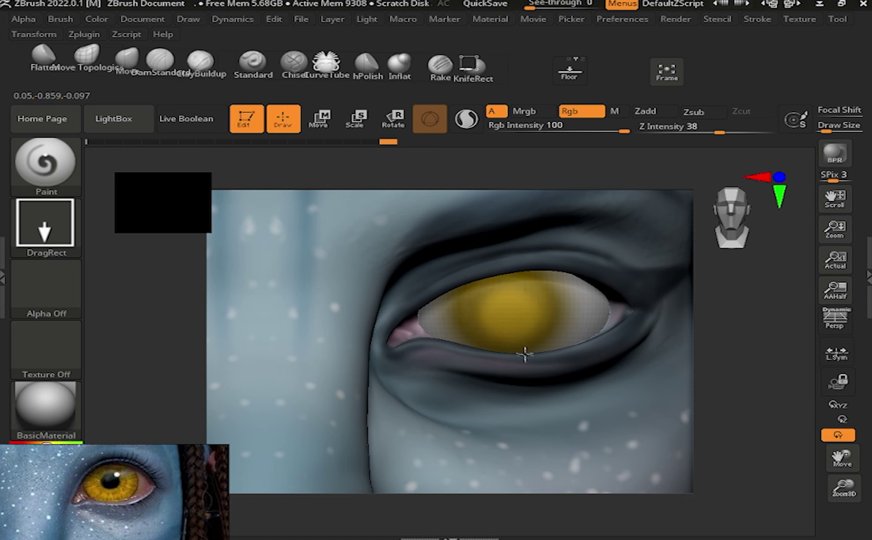
# - Paint a dark brown pupil at the centre of the iris
pyautogui.click(96, 19)
pyautogui.click(142, 187)
pyautogui.click(97, 19)
pyautogui.moveTo(505, 300)
pyautogui.mouseDown()
pyautogui.moveTo(520, 335)
pyautogui.moveTo(518, 326)
pyautogui.mouseUp()
pyautogui.click(96, 18)
pyautogui.click(180, 173)
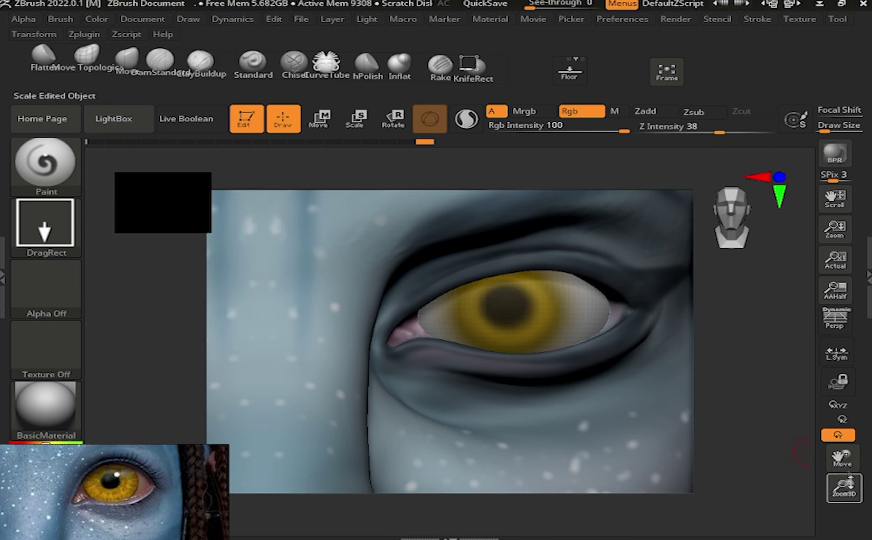
pyautogui.keyDown('ctrl'); pyautogui.moveTo(541, 311); pyautogui.dragTo(497, 313, button='right'); pyautogui.keyUp('ctrl')
pyautogui.moveTo(498, 313); pyautogui.dragTo(526, 345)
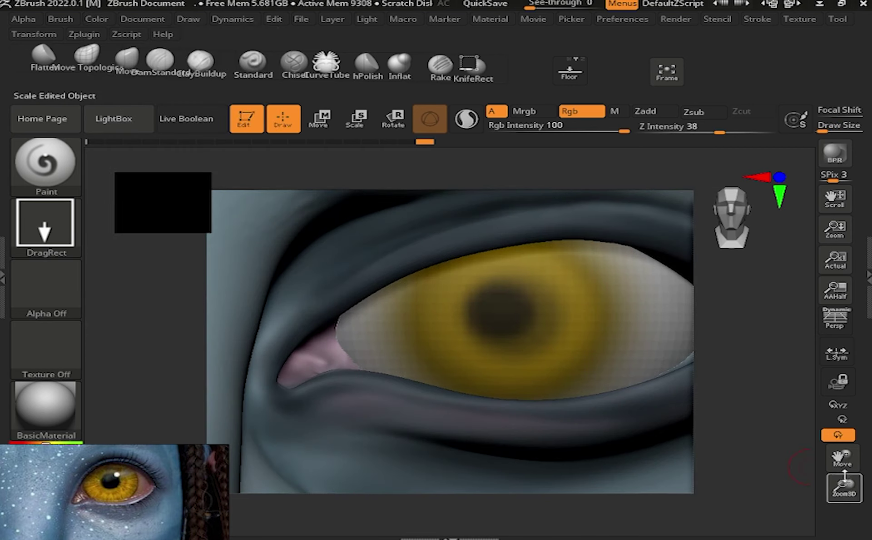
# - Switch back to the Dots stroke and try a bright yellow streak across the iris, then undo it
pyautogui.click(97, 19)
pyautogui.click(186, 107)
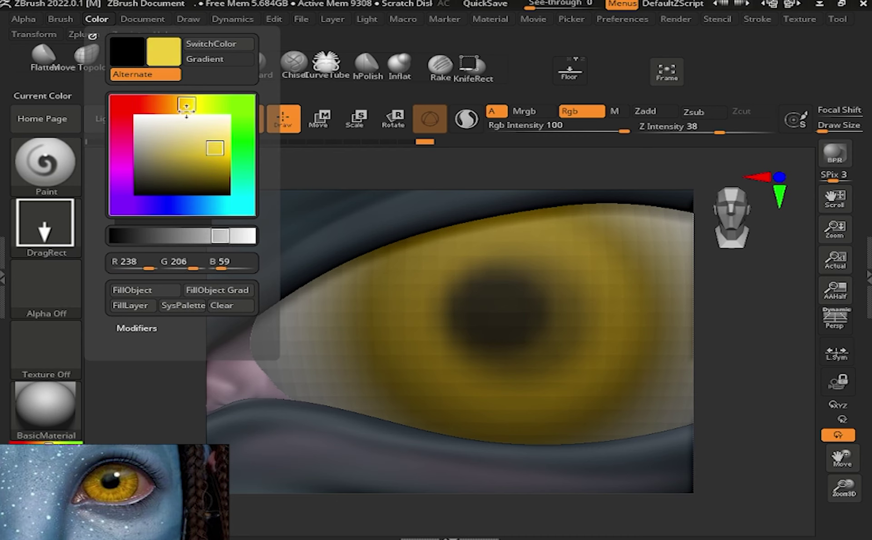
pyautogui.click(45, 225)
pyautogui.click(153, 232)
pyautogui.moveTo(545, 278); pyautogui.dragTo(399, 289)
pyautogui.hotkey('ctrl', 'z')
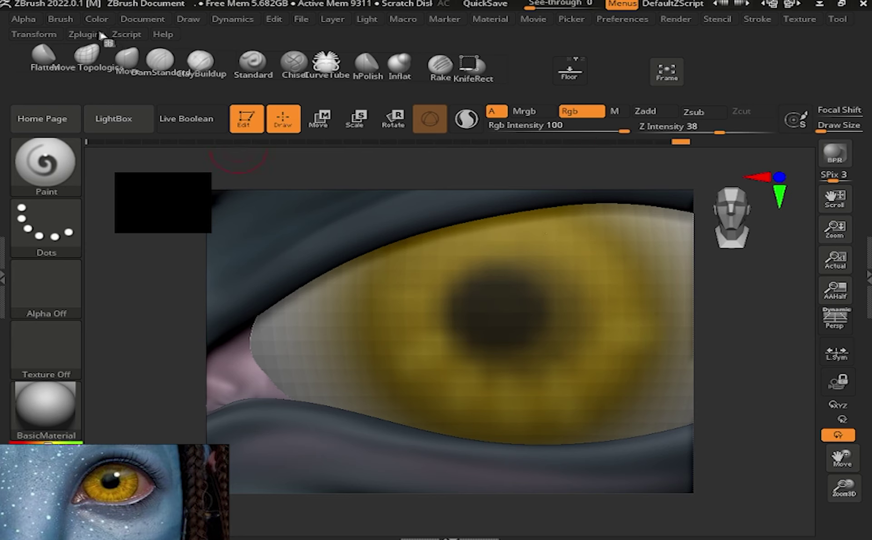
# - Paint a darker gold streak across the lower part of the iris
pyautogui.click(97, 18)
pyautogui.moveTo(211, 159)
pyautogui.mouseDown()
pyautogui.moveTo(214, 136)
pyautogui.moveTo(210, 162)
pyautogui.mouseUp()
pyautogui.moveTo(586, 372); pyautogui.dragTo(444, 370)
pyautogui.hotkey('ctrl', 'shift', 'z')
pyautogui.hotkey('ctrl', 'shift', 'z')
pyautogui.hotkey('ctrl', 'shift', 'z')
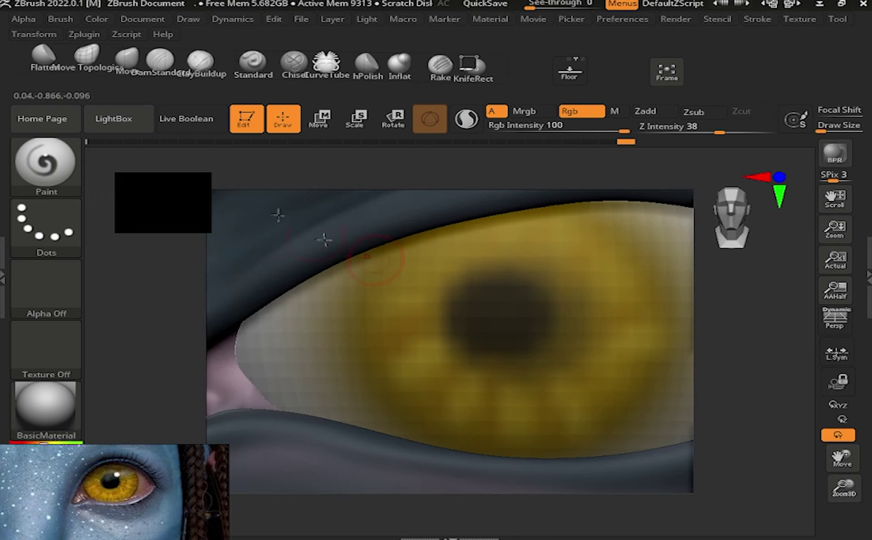
pyautogui.click(61, 19)
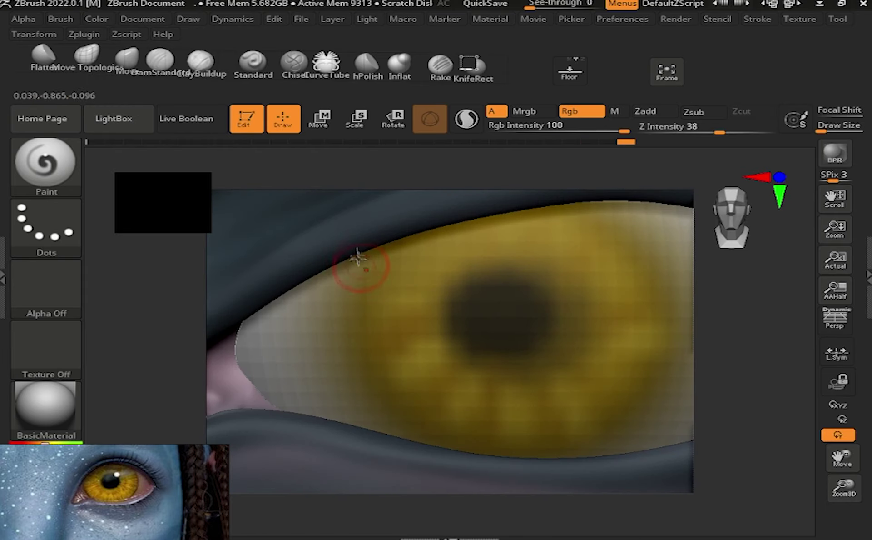
# - Undo and redo the latest eye strokes while checking the iris at different zoom levels
pyautogui.keyDown('ctrl'); pyautogui.moveTo(398, 404); pyautogui.dragTo(422, 279, button='right'); pyautogui.keyUp('ctrl')
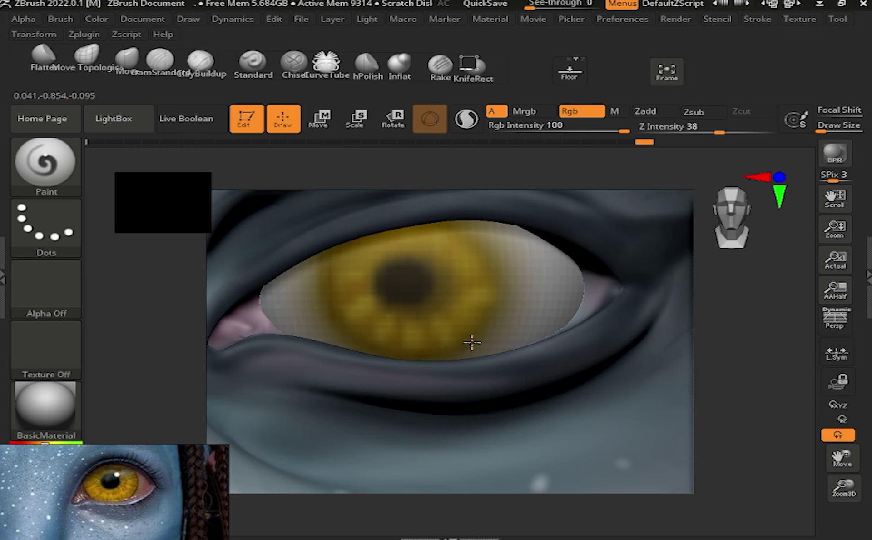
pyautogui.hotkey('ctrl', 'z')
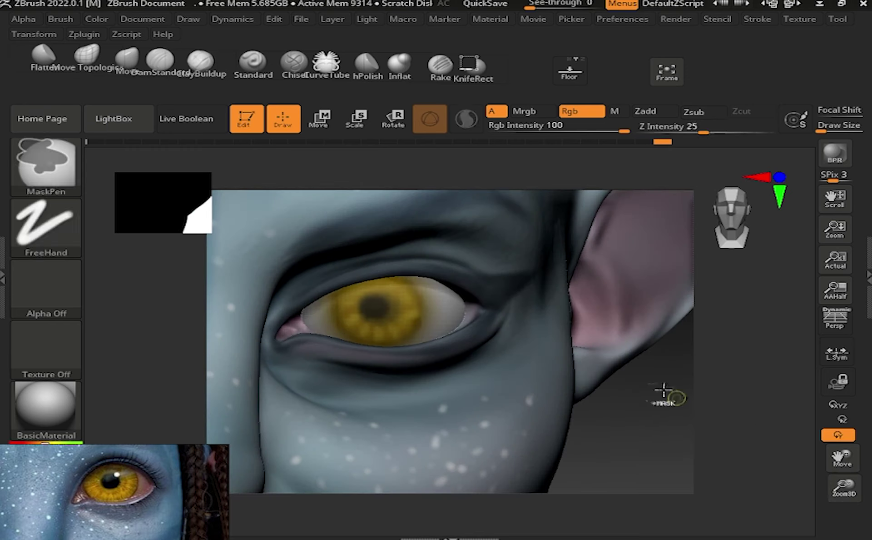
pyautogui.hotkey('ctrl', 'shift', 'z')
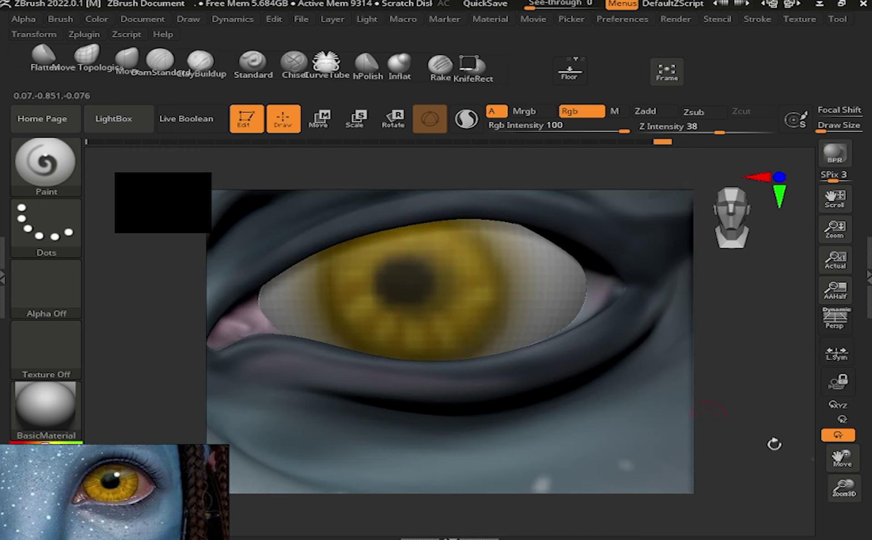
pyautogui.keyDown('ctrl'); pyautogui.moveTo(615, 376); pyautogui.dragTo(442, 291, button='right'); pyautogui.keyUp('ctrl')
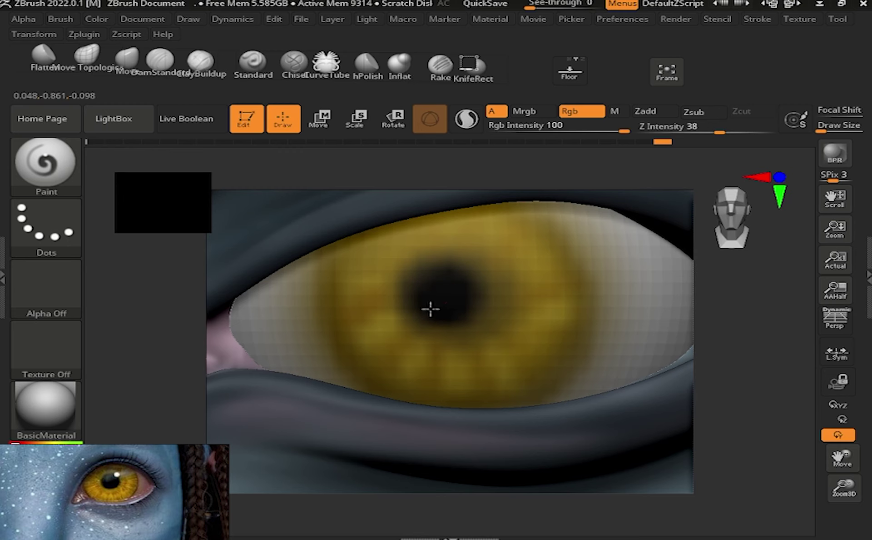
pyautogui.moveTo(487, 259)
pyautogui.keyDown('ctrl'); pyautogui.mouseDown(button='right')
pyautogui.moveTo(565, 259)
pyautogui.moveTo(683, 448)
pyautogui.moveTo(572, 375)
pyautogui.mouseUp(button='right'); pyautogui.keyUp('ctrl')
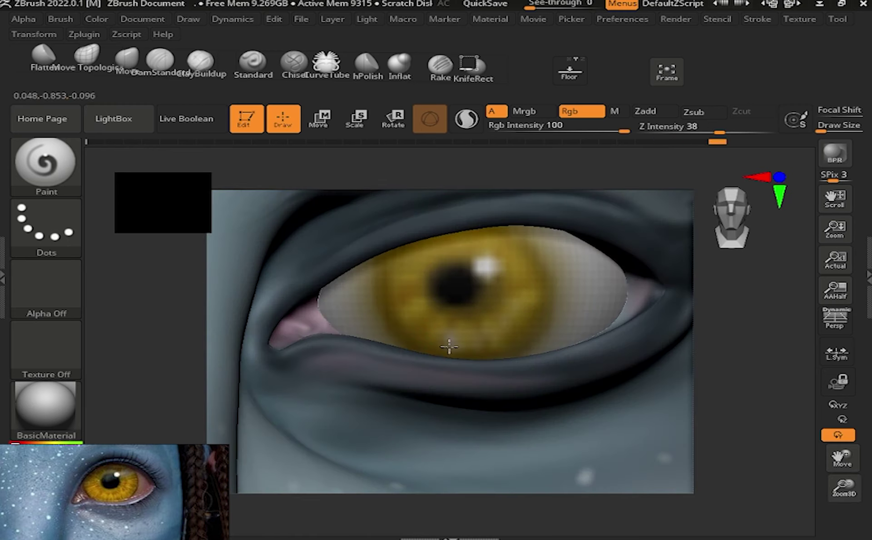
pyautogui.click(97, 19)
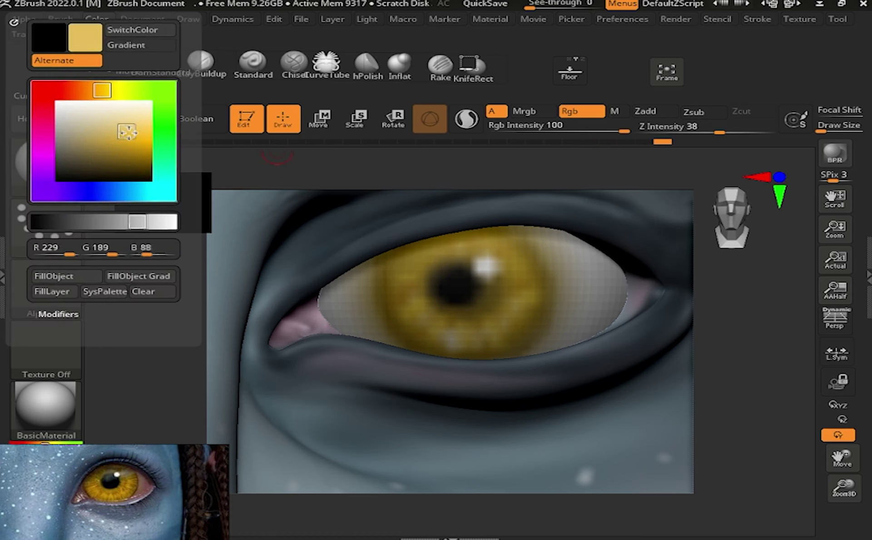
# - Pick a muted pink for the eye white and lower Rgb Intensity after an overly strong stroke
pyautogui.keyDown('ctrl'); pyautogui.moveTo(627, 347); pyautogui.dragTo(574, 273, button='right'); pyautogui.keyUp('ctrl')
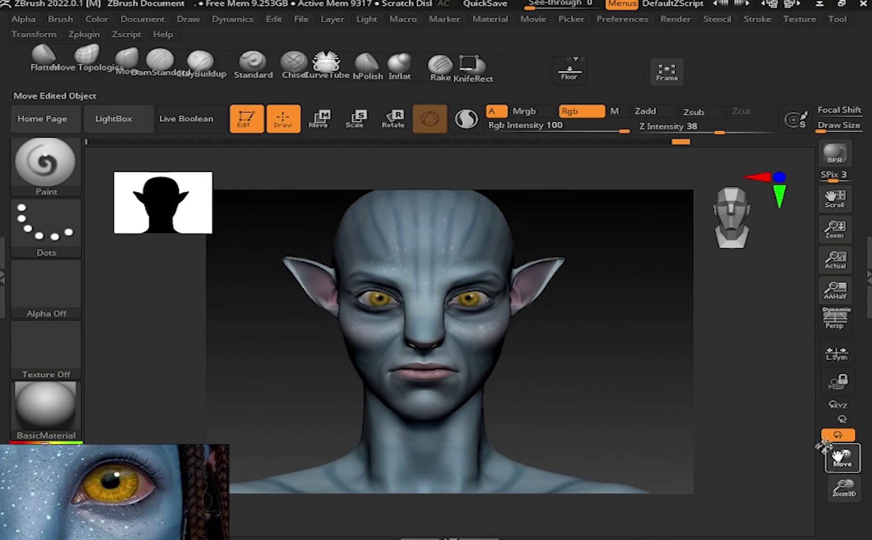
pyautogui.moveTo(844, 487); pyautogui.dragTo(845, 454)
pyautogui.click(96, 19)
pyautogui.click(130, 141)
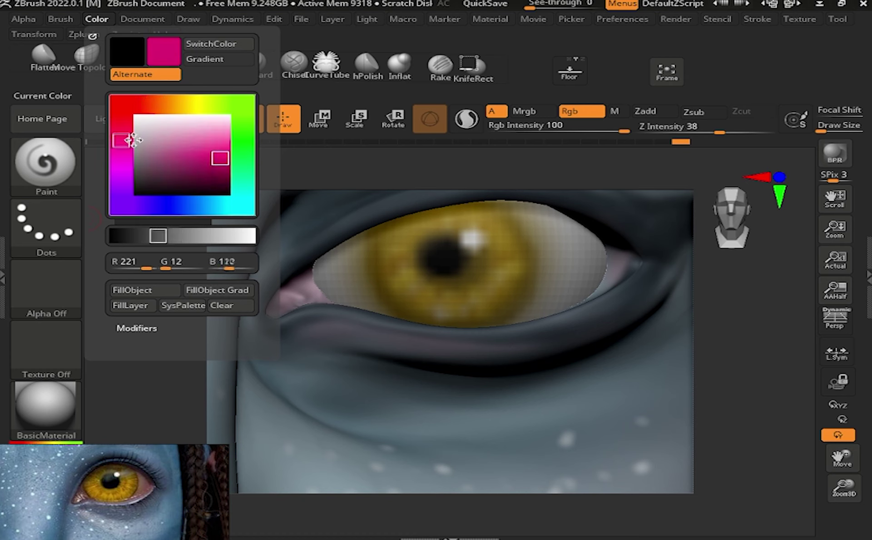
pyautogui.moveTo(578, 274); pyautogui.dragTo(555, 297)
pyautogui.moveTo(625, 130)
pyautogui.mouseDown()
pyautogui.moveTo(531, 131)
pyautogui.moveTo(562, 131)
pyautogui.mouseUp()
pyautogui.hotkey('ctrl', 'z')
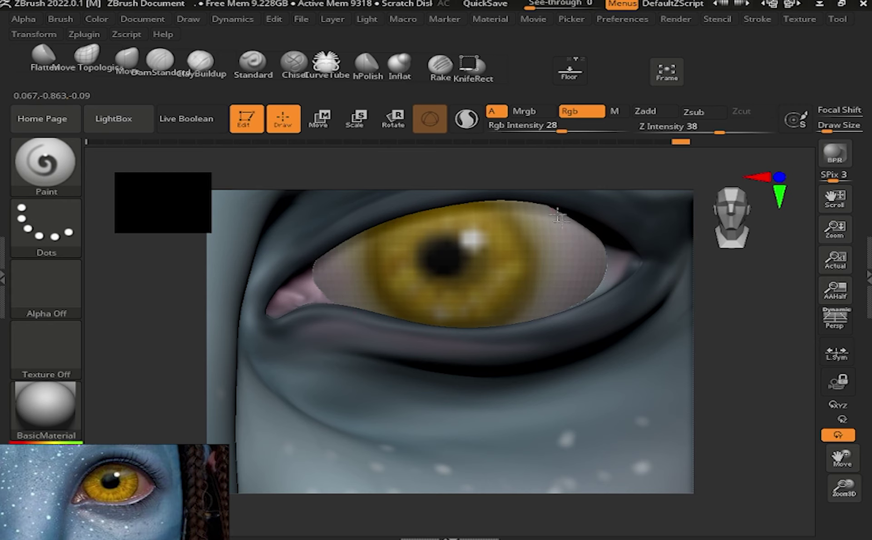
# - Frame the whole head and render a quick shadowed preview
pyautogui.press('f')
pyautogui.moveTo(844, 486); pyautogui.dragTo(864, 534)
pyautogui.click(97, 19)
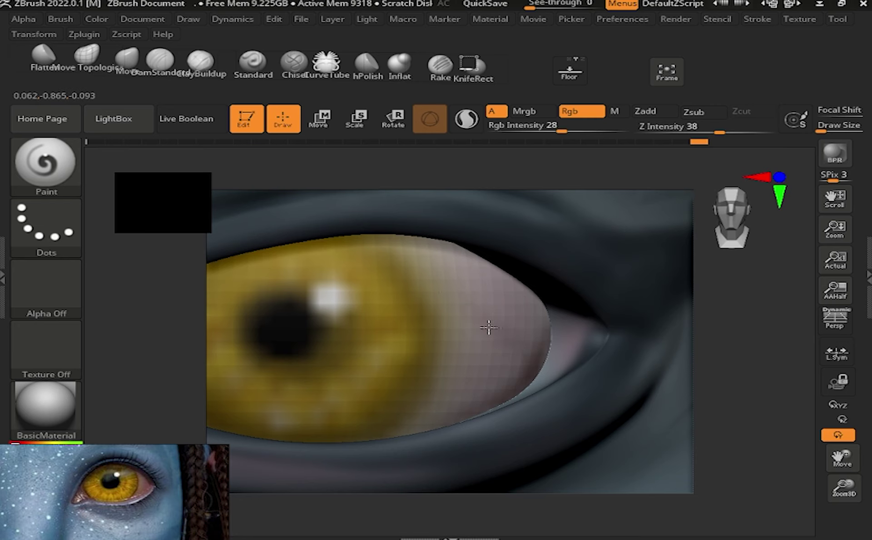
pyautogui.press('f')
pyautogui.hotkey('shift', 'r')
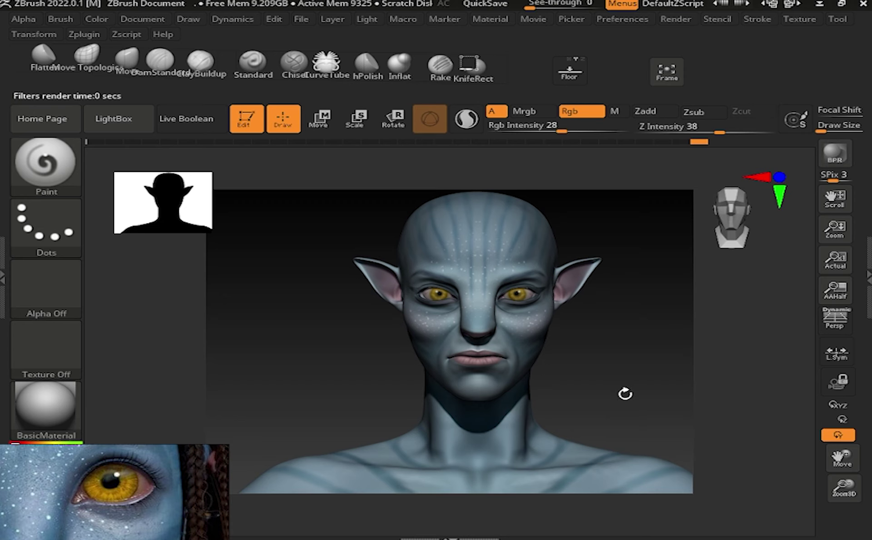
# - Check the paint colour, then reframe from the full head back to the eyes
pyautogui.moveTo(627, 391)
pyautogui.mouseDown()
pyautogui.moveTo(609, 386)
pyautogui.moveTo(591, 318)
pyautogui.mouseUp()
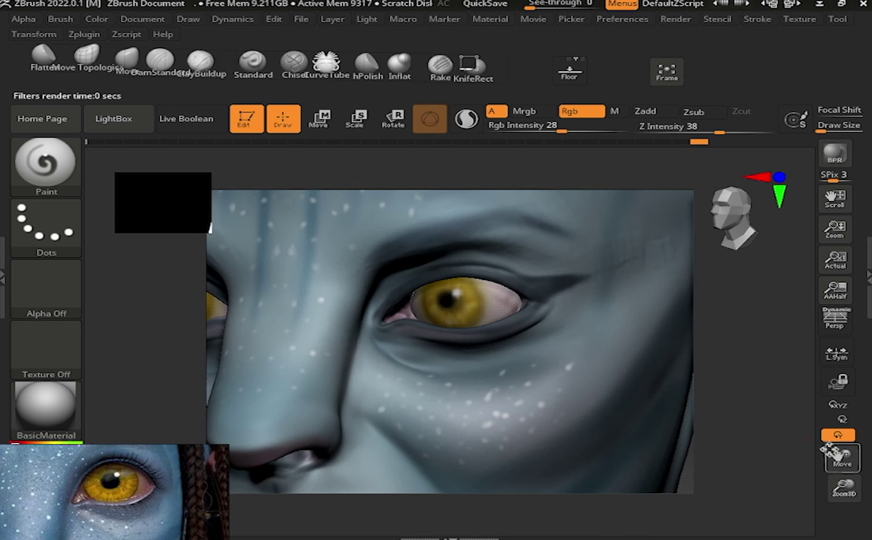
pyautogui.click(96, 19)
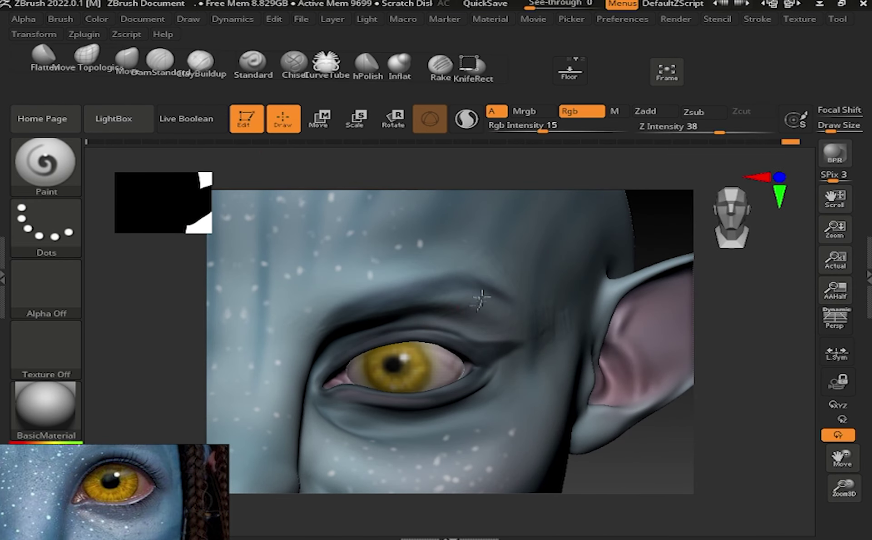
pyautogui.moveTo(842, 484); pyautogui.dragTo(805, 481)
pyautogui.moveTo(843, 456); pyautogui.dragTo(838, 456)
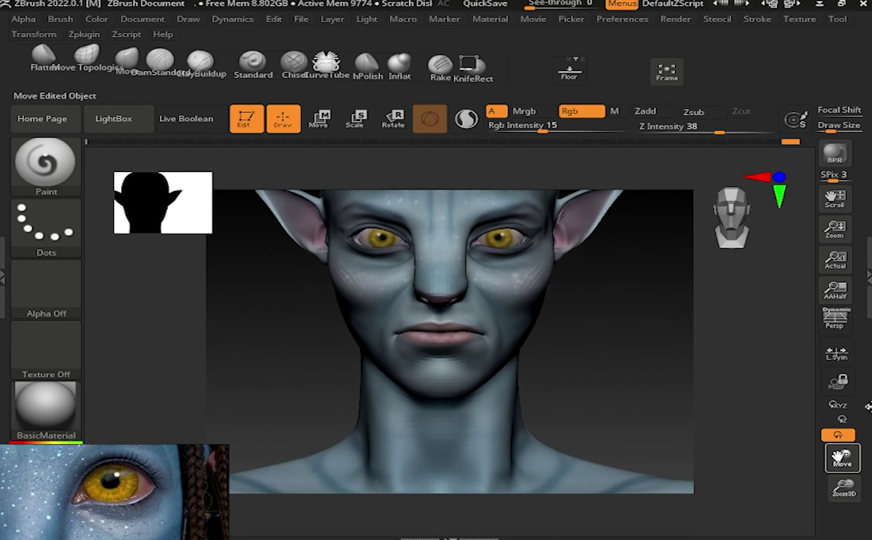
pyautogui.moveTo(845, 487)
pyautogui.mouseDown()
pyautogui.moveTo(848, 518)
pyautogui.moveTo(570, 317)
pyautogui.mouseUp()
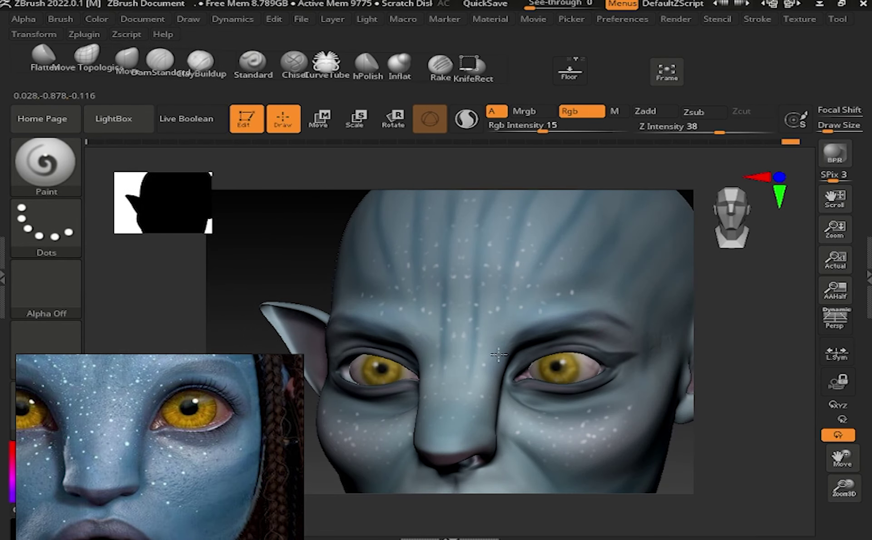
pyautogui.moveTo(446, 419); pyautogui.dragTo(424, 359, button='right')
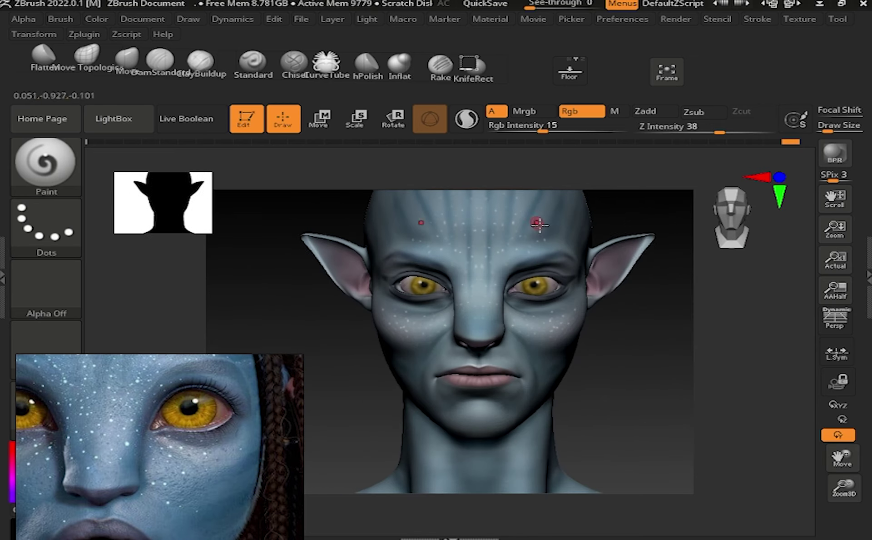
pyautogui.press('s')
pyautogui.moveTo(425, 359); pyautogui.dragTo(438, 361)
pyautogui.moveTo(426, 364); pyautogui.dragTo(444, 403, button='right')
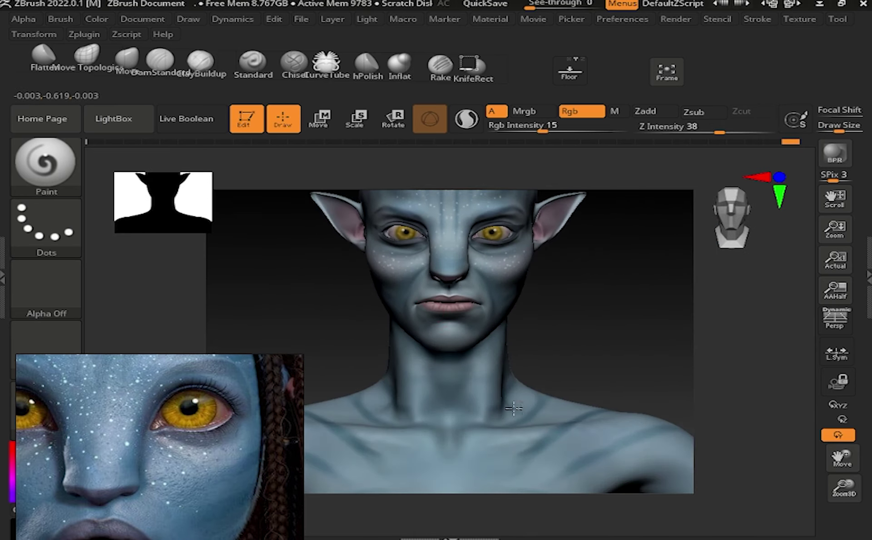
pyautogui.keyDown('ctrl'); pyautogui.moveTo(594, 449); pyautogui.dragTo(436, 460, button='right'); pyautogui.keyUp('ctrl')
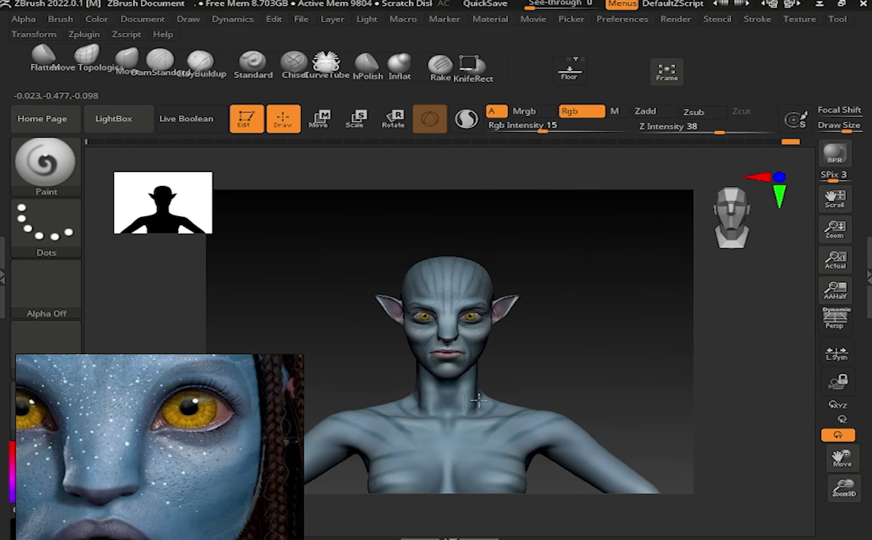
pyautogui.moveTo(478, 399)
pyautogui.keyDown('ctrl'); pyautogui.mouseDown(button='right')
pyautogui.moveTo(504, 323)
pyautogui.moveTo(454, 300)
pyautogui.mouseUp(button='right'); pyautogui.keyUp('ctrl')
pyautogui.click(97, 19)
pyautogui.press('s')
pyautogui.moveTo(454, 308); pyautogui.dragTo(493, 309)
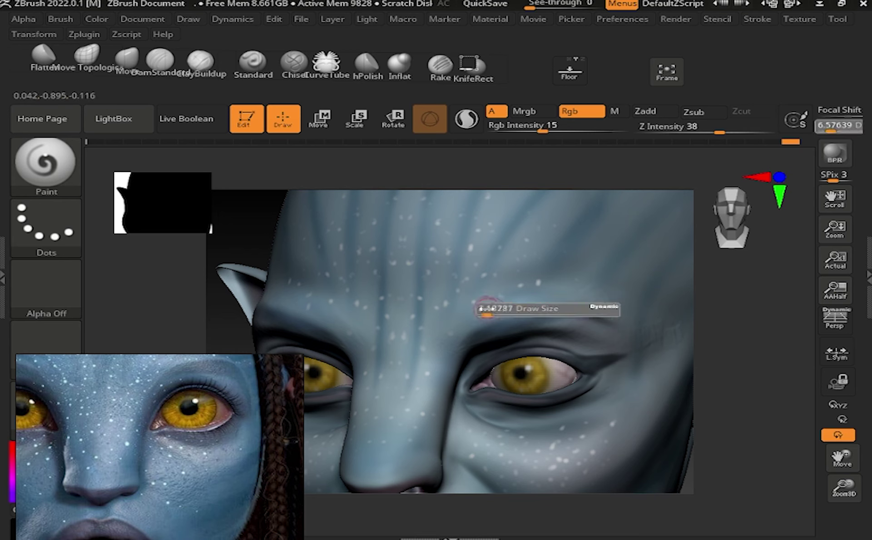
pyautogui.moveTo(572, 290); pyautogui.dragTo(608, 240, button='right')
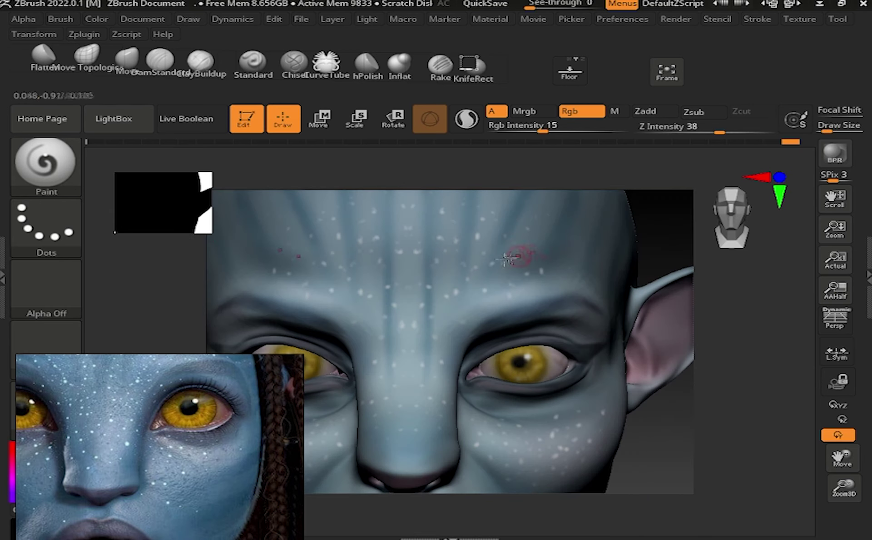
pyautogui.press('s')
pyautogui.click(542, 285)
pyautogui.click(97, 19)
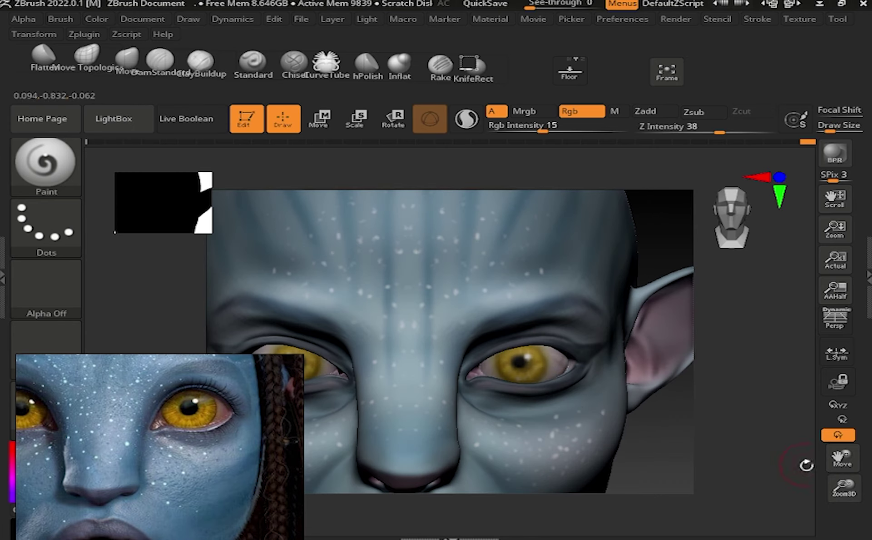
pyautogui.keyDown('ctrl'); pyautogui.moveTo(797, 459); pyautogui.dragTo(707, 359, button='right'); pyautogui.keyUp('ctrl')
pyautogui.click(97, 18)
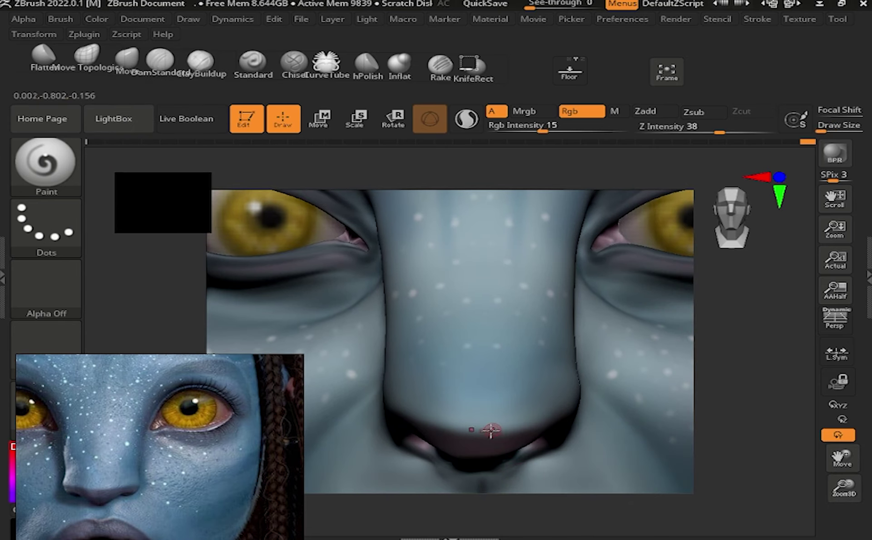
pyautogui.moveTo(551, 415); pyautogui.dragTo(513, 431, button='right')
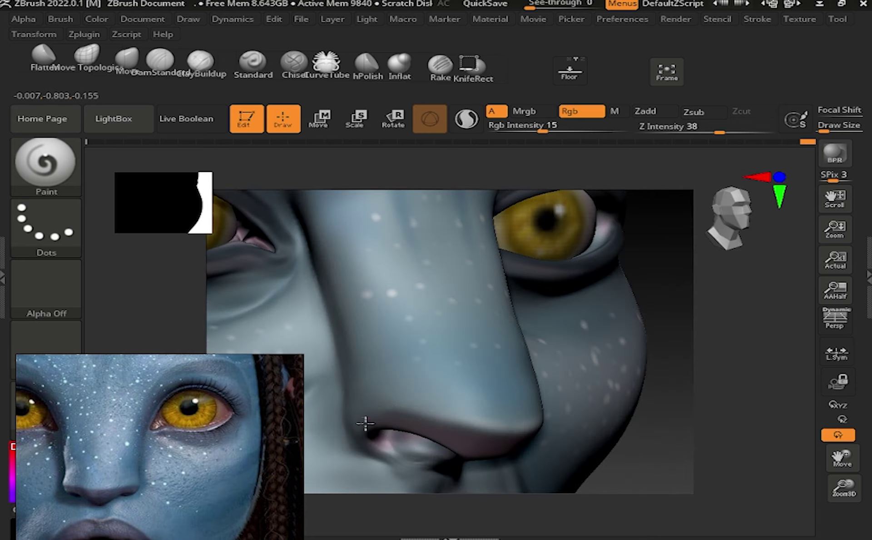
pyautogui.keyDown('shift'); pyautogui.moveTo(417, 405); pyautogui.dragTo(673, 268, button='right'); pyautogui.keyUp('shift')
pyautogui.press('f')
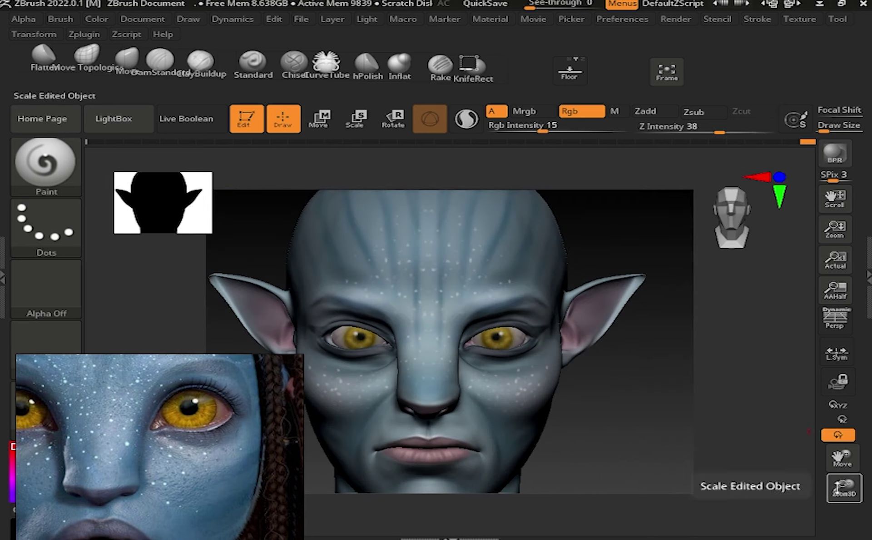
pyautogui.moveTo(833, 489); pyautogui.dragTo(841, 459)
pyautogui.moveTo(668, 435)
pyautogui.keyDown('alt'); pyautogui.mouseDown(button='right')
pyautogui.moveTo(409, 384)
pyautogui.moveTo(427, 380)
pyautogui.mouseUp(button='right'); pyautogui.keyUp('alt')
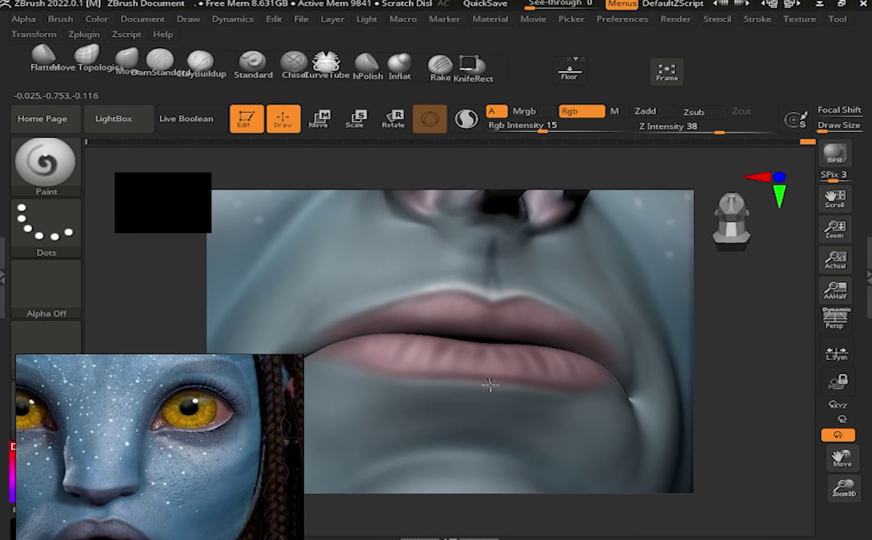
pyautogui.keyDown('shift'); pyautogui.moveTo(593, 390); pyautogui.dragTo(642, 317, button='right'); pyautogui.keyUp('shift')
pyautogui.press('f')
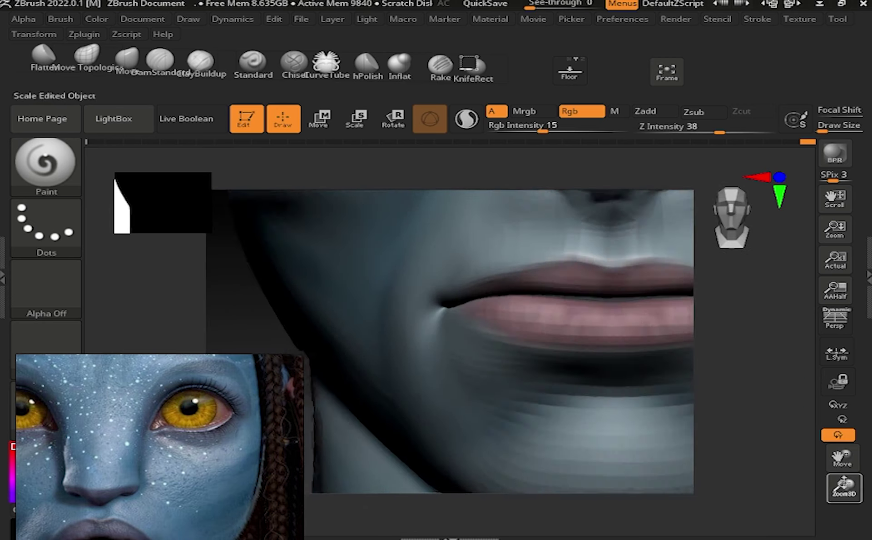